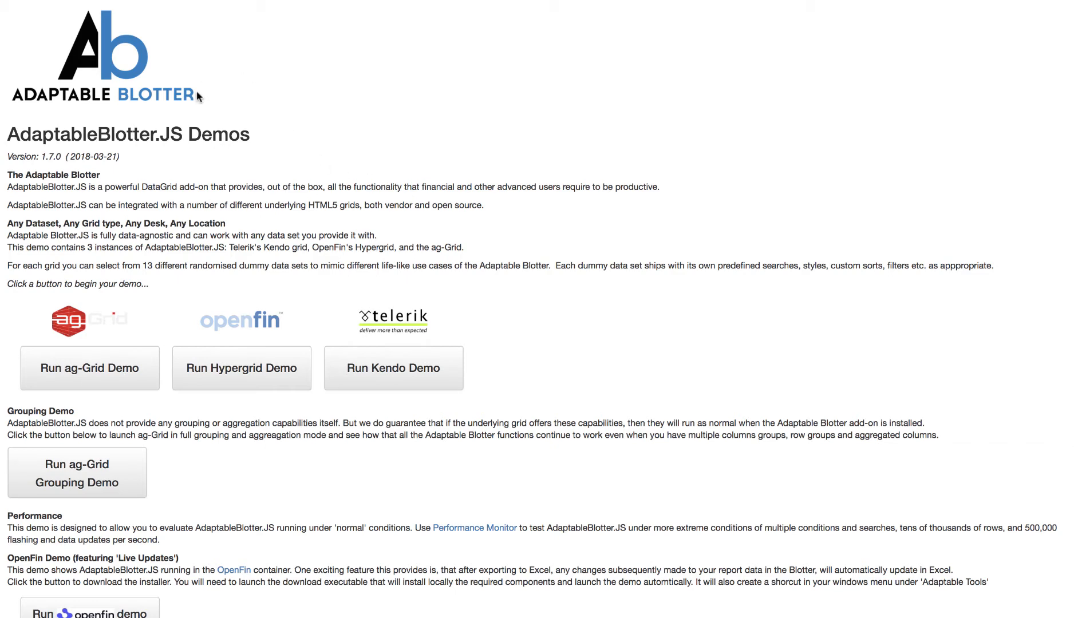
- Launch the ag-Grid Grouping Demo and remove the Ship Country row grouping from the grid
click(83, 489)
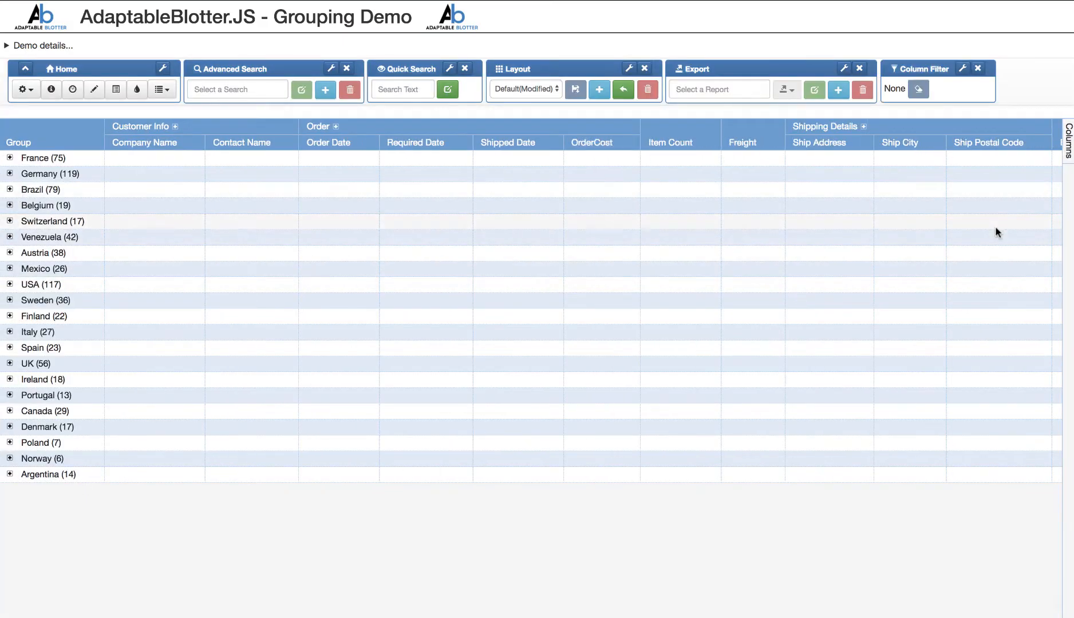
click(1069, 143)
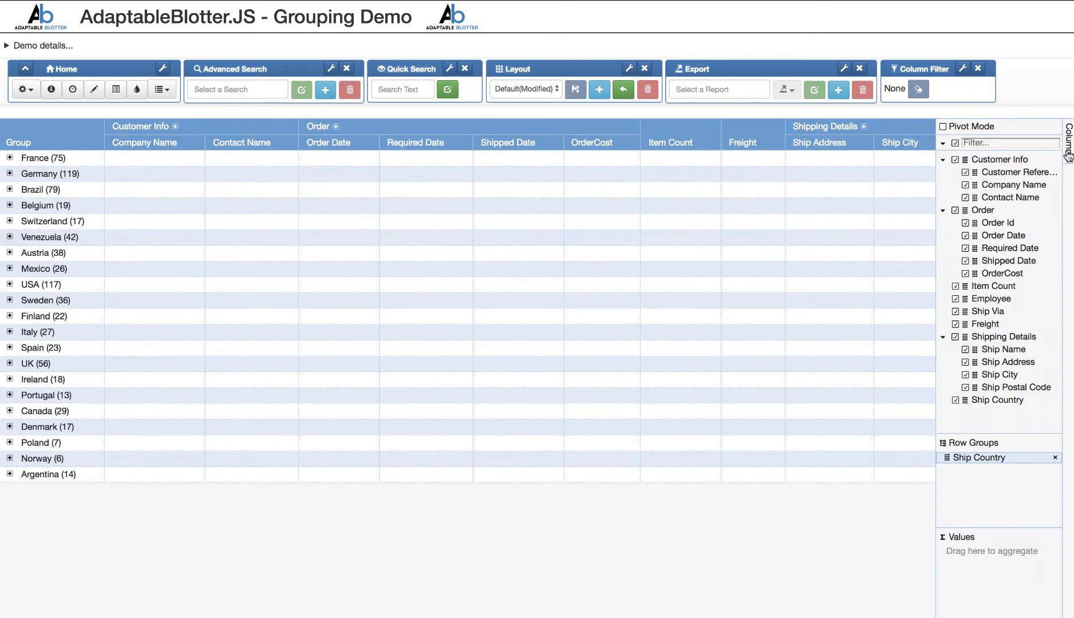
click(1054, 458)
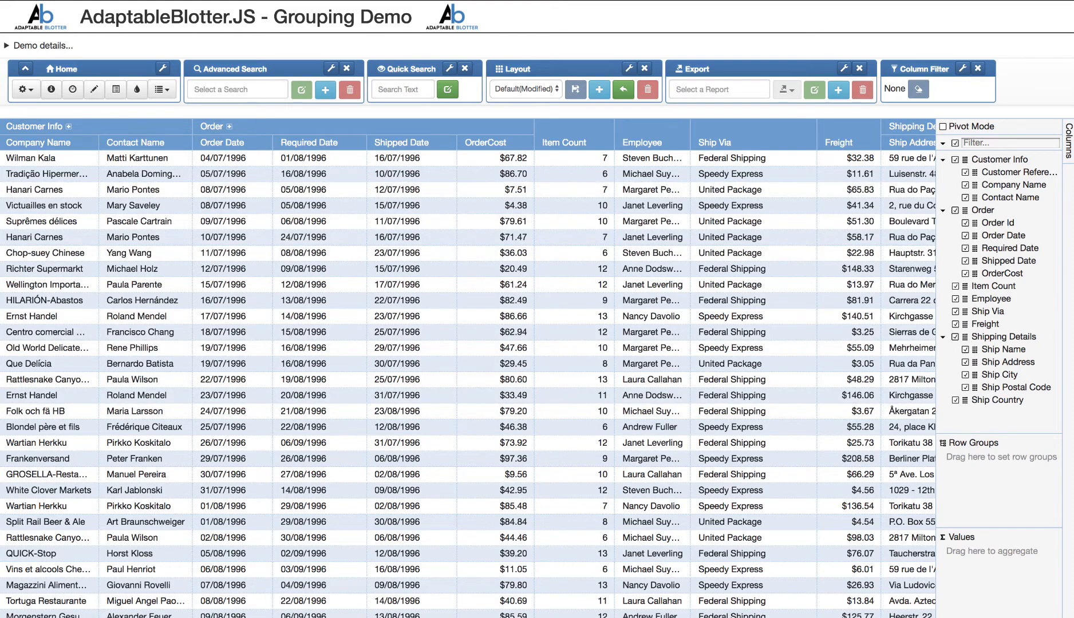
click(1068, 143)
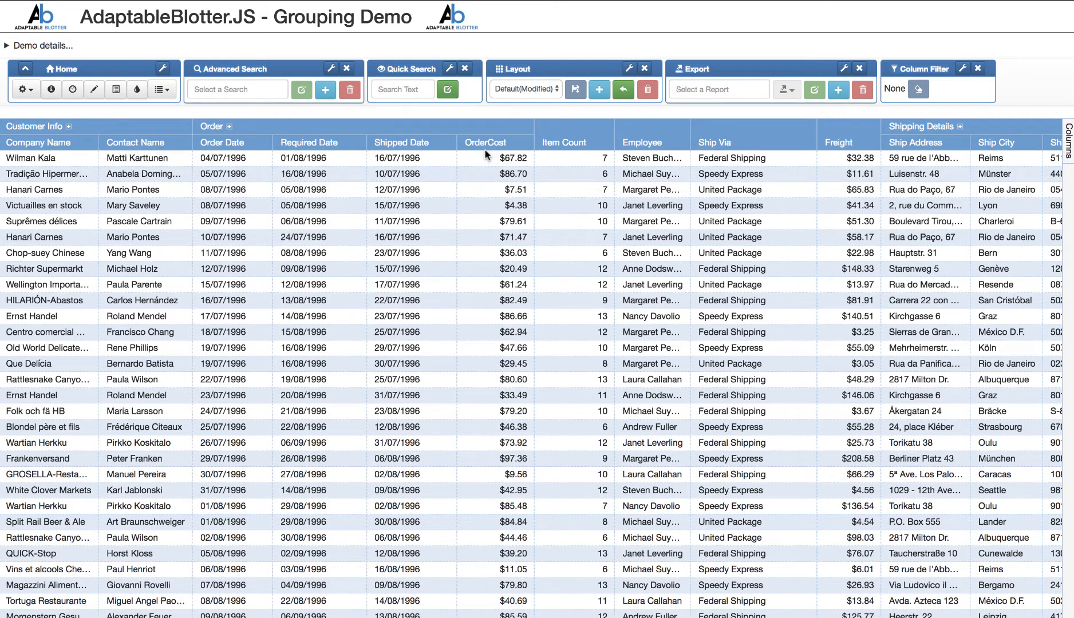
- Run a quick search for "at" across the grid and look through the highlighted cells
click(392, 91)
text(at)
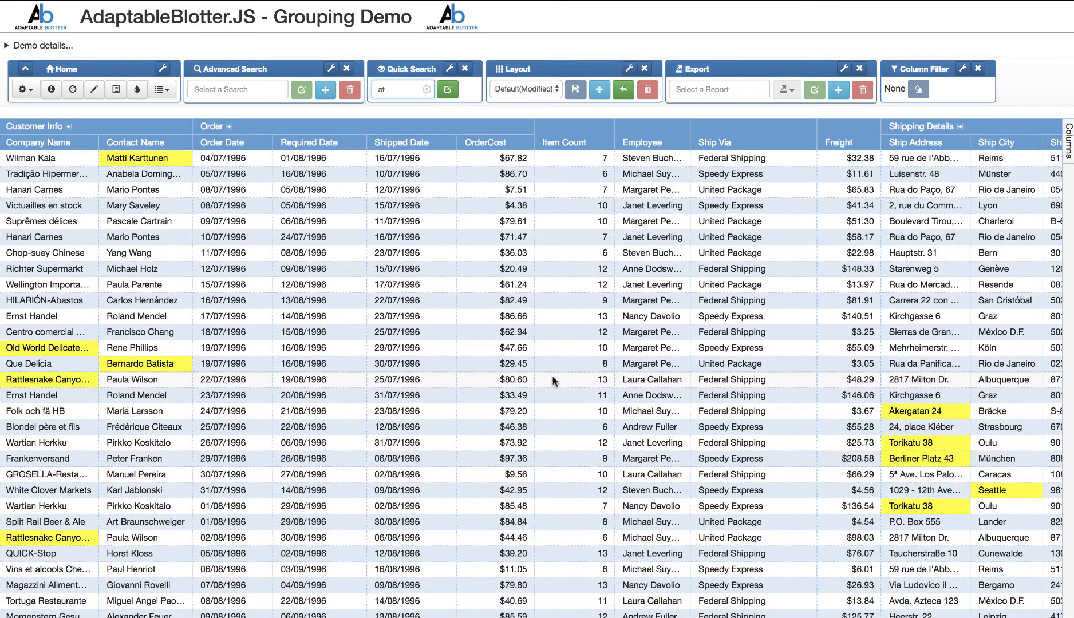
scroll(658, 428, down, 3)
scroll(575, 169, up, 3)
- Set the quick search behaviour to Highlight Cells & Show Matching Rows, then clear the search text
click(448, 89)
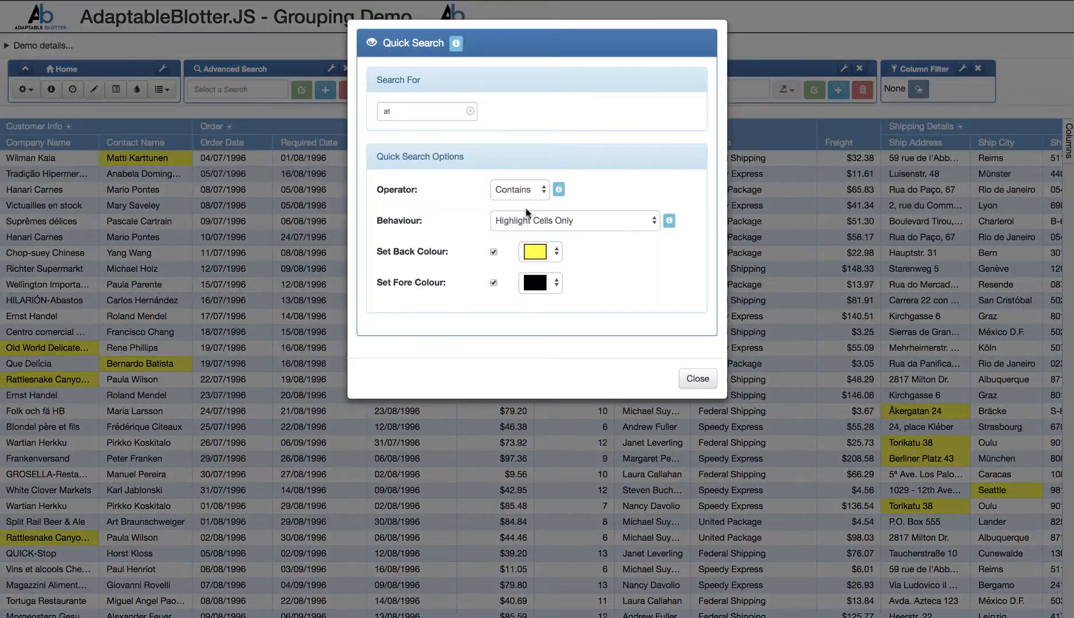
click(558, 227)
click(560, 246)
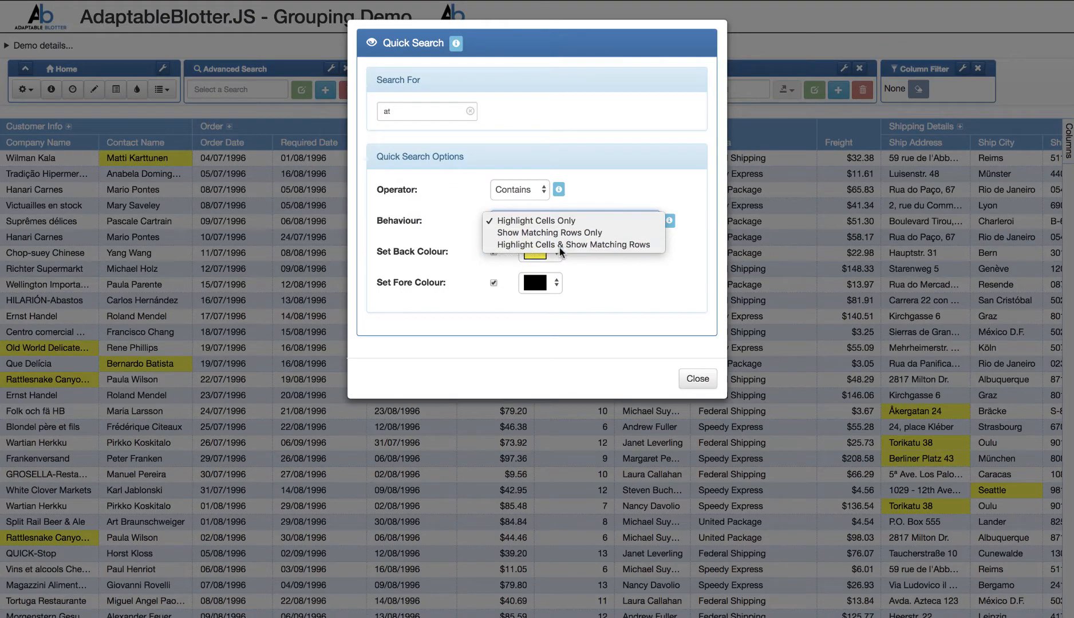
click(697, 379)
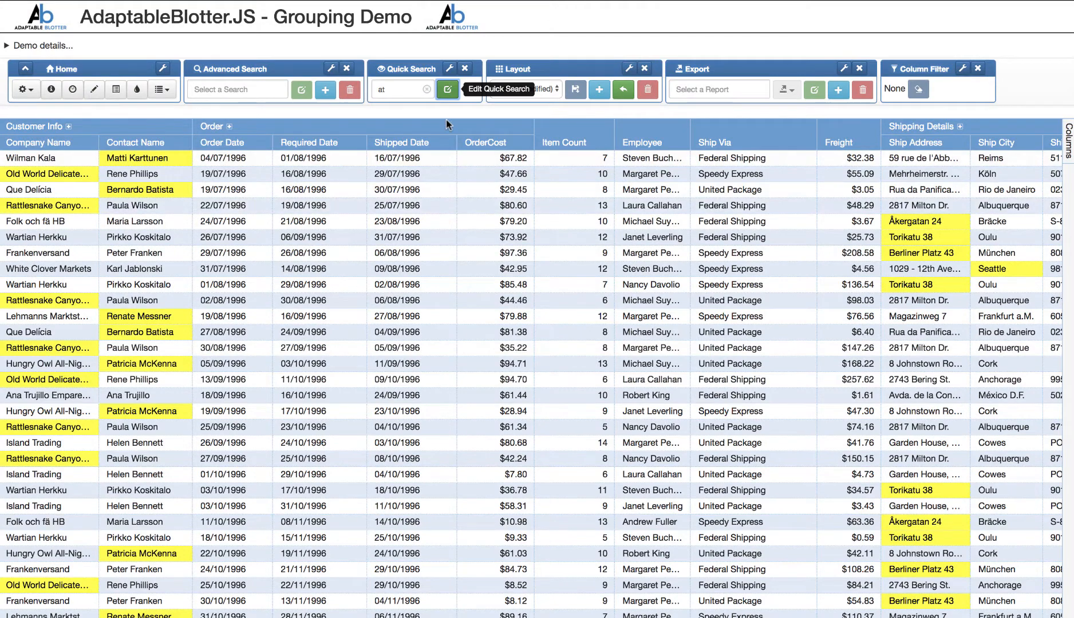
click(426, 89)
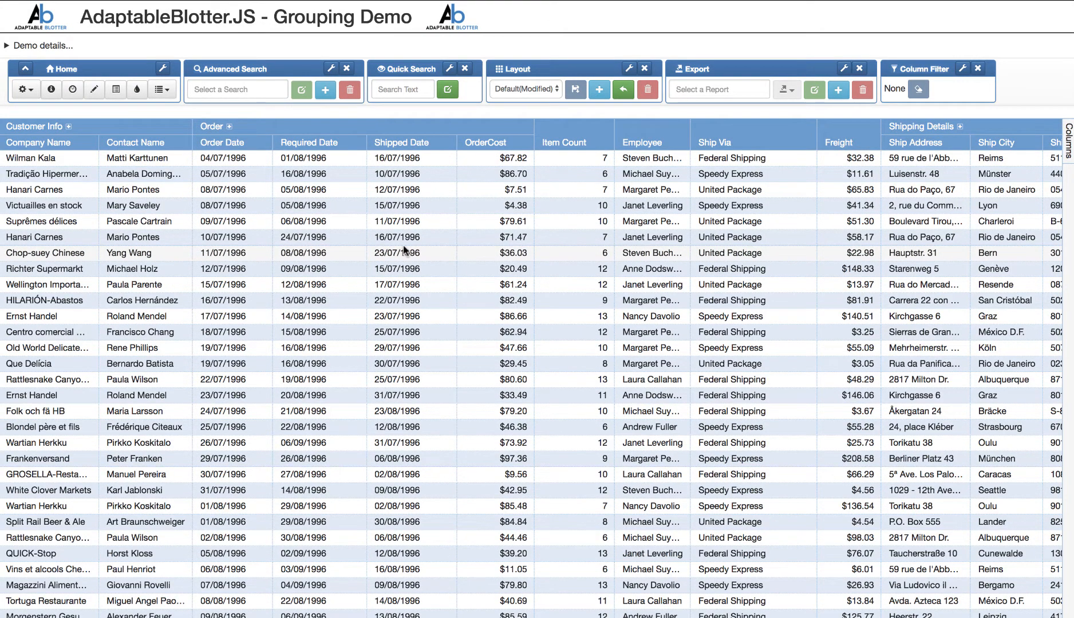
- Start a new conditional style that applies to the Freight column
click(137, 90)
click(761, 43)
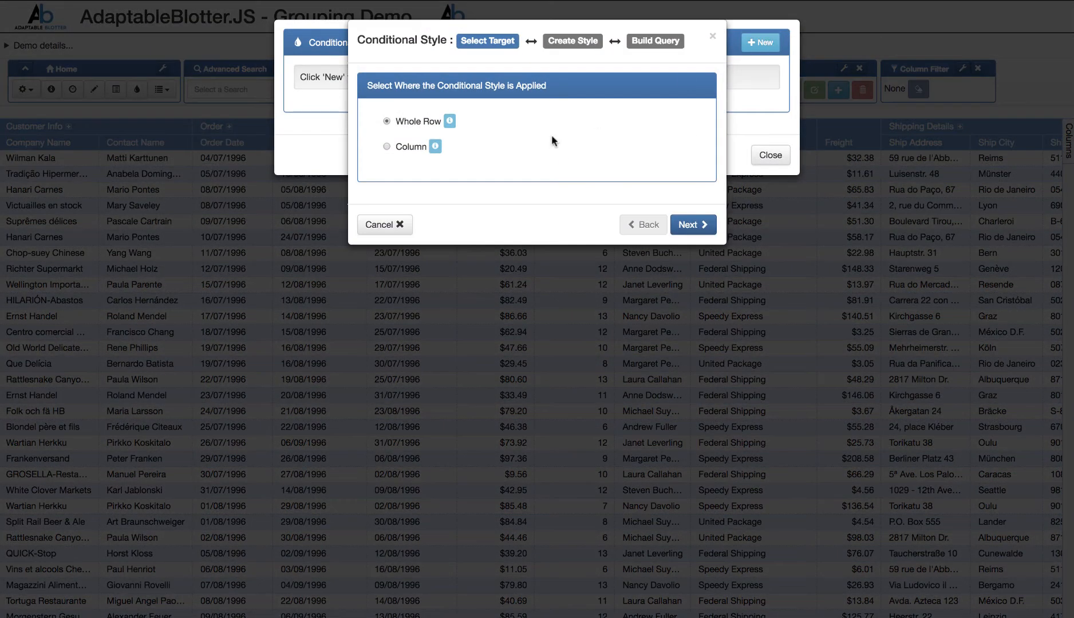
click(387, 147)
click(444, 172)
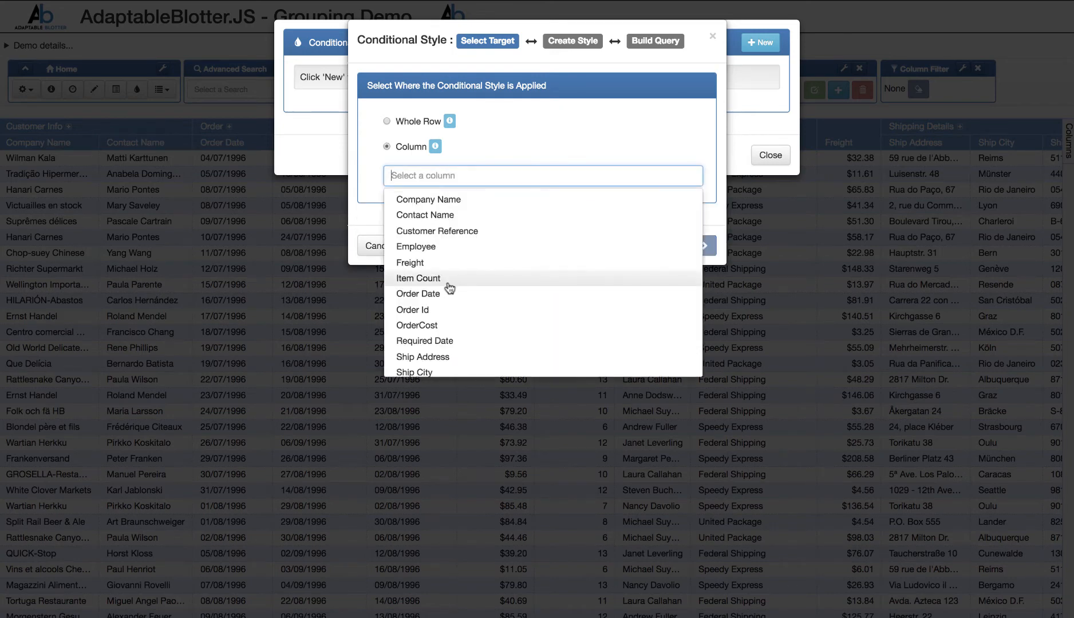
click(442, 266)
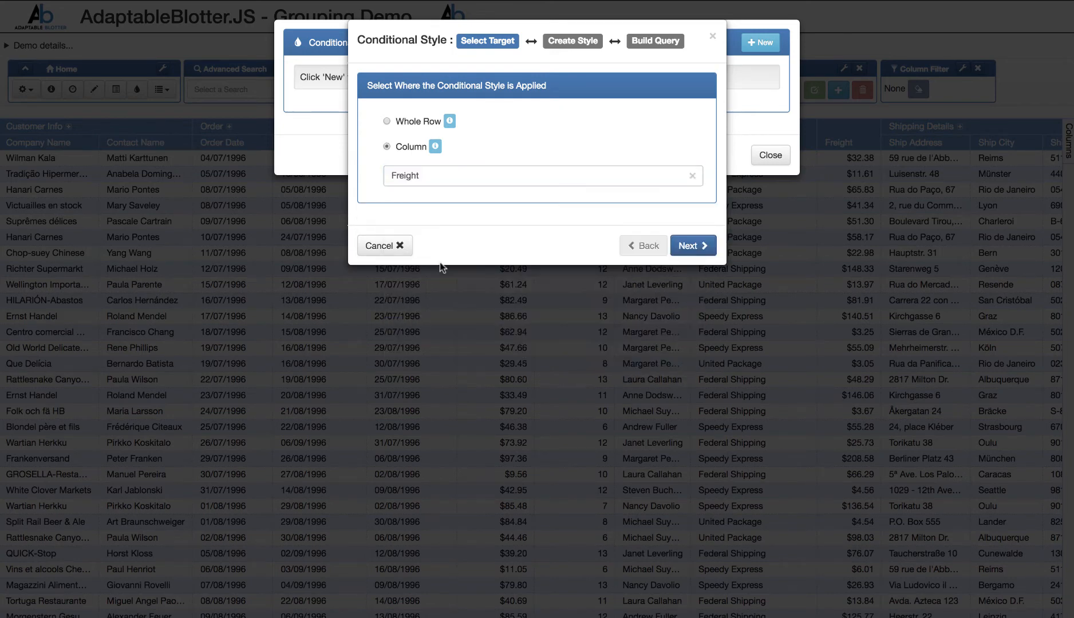
click(694, 246)
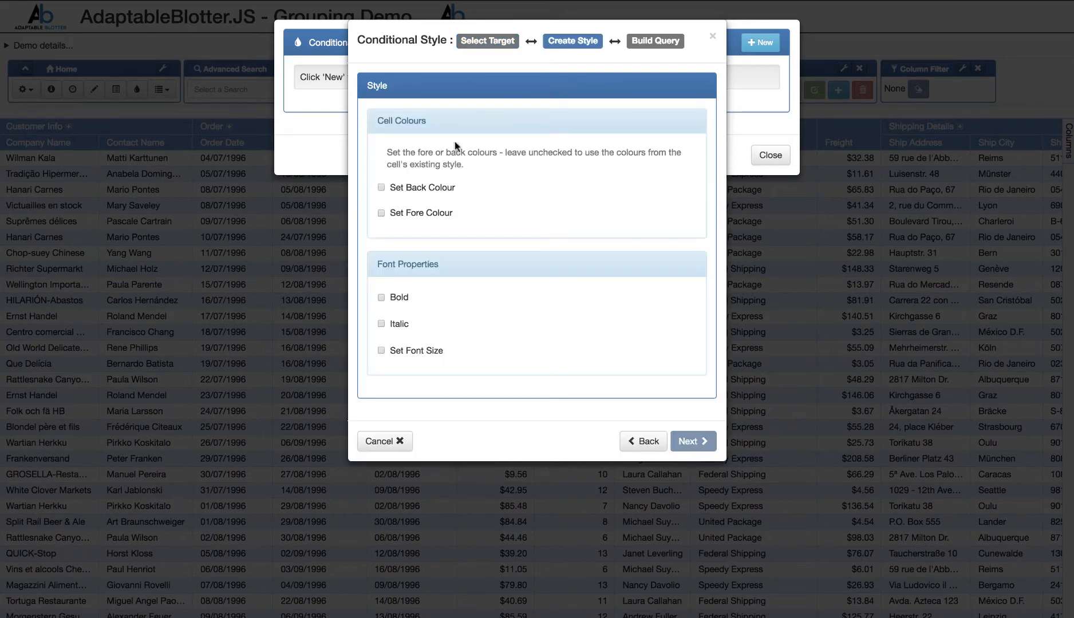
- Give the Freight style a purple back colour and a pale yellow fore colour
click(420, 188)
click(505, 190)
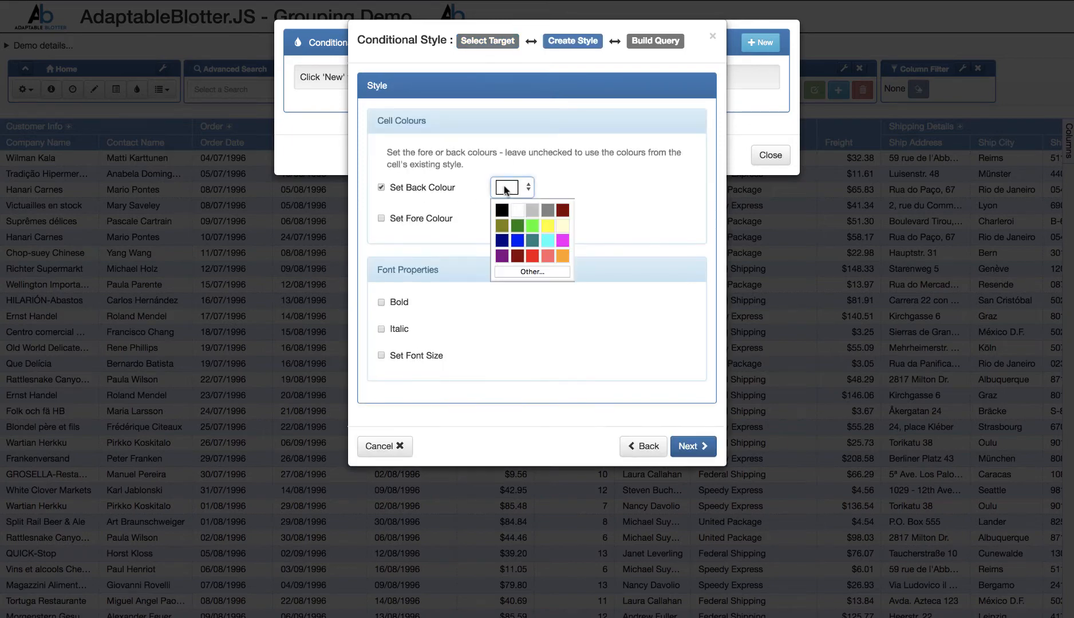
click(503, 257)
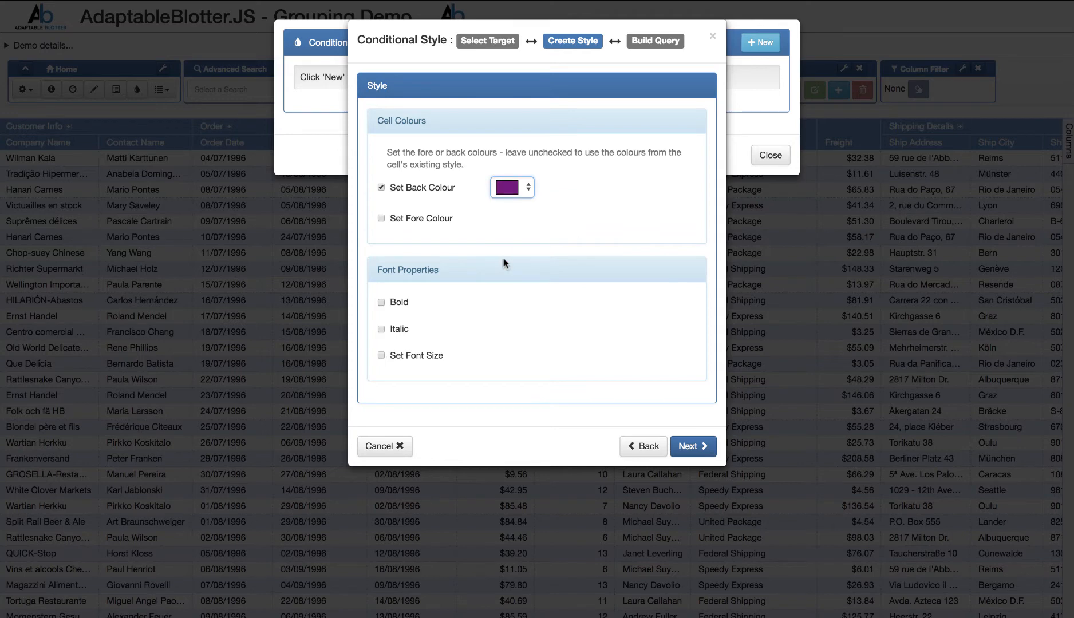
click(425, 225)
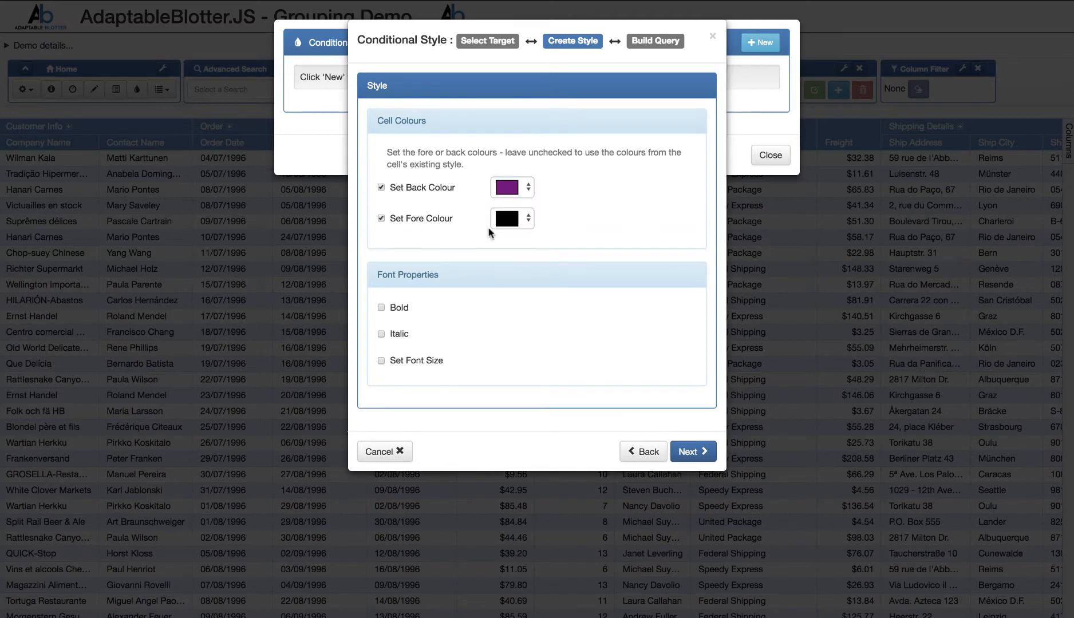
click(509, 225)
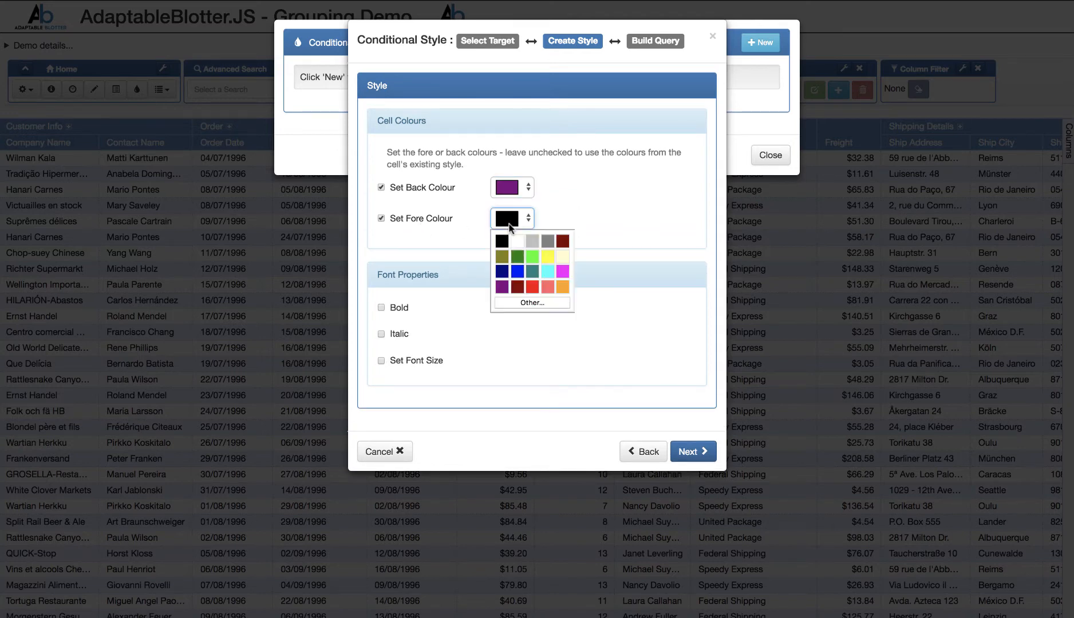
click(561, 258)
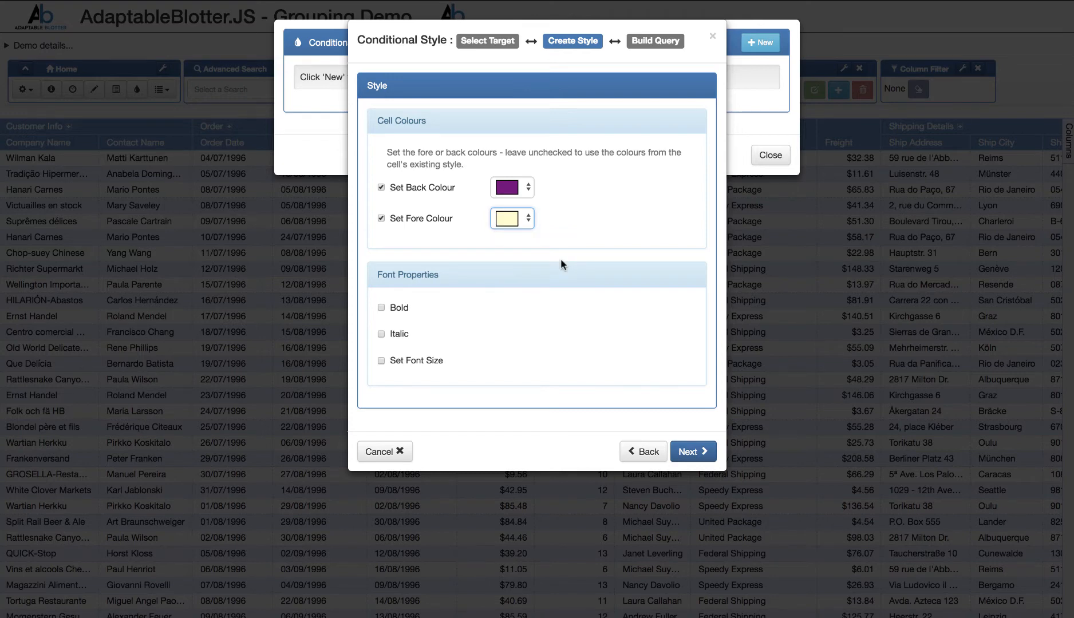
click(694, 453)
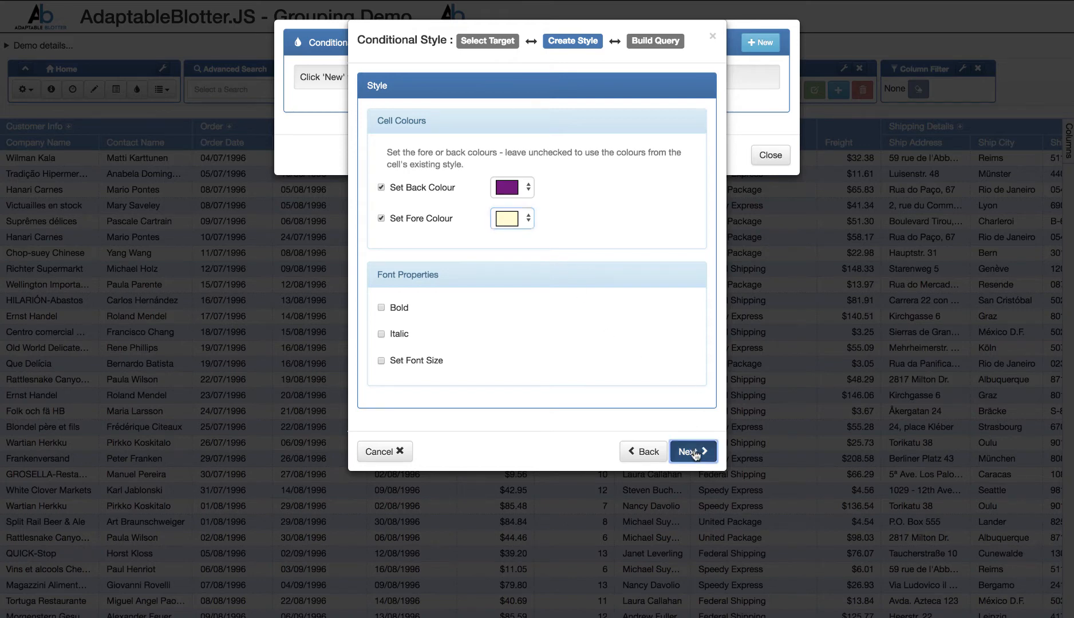
- Add a range condition of Freight Greater Than 100 and finish the conditional style
click(675, 187)
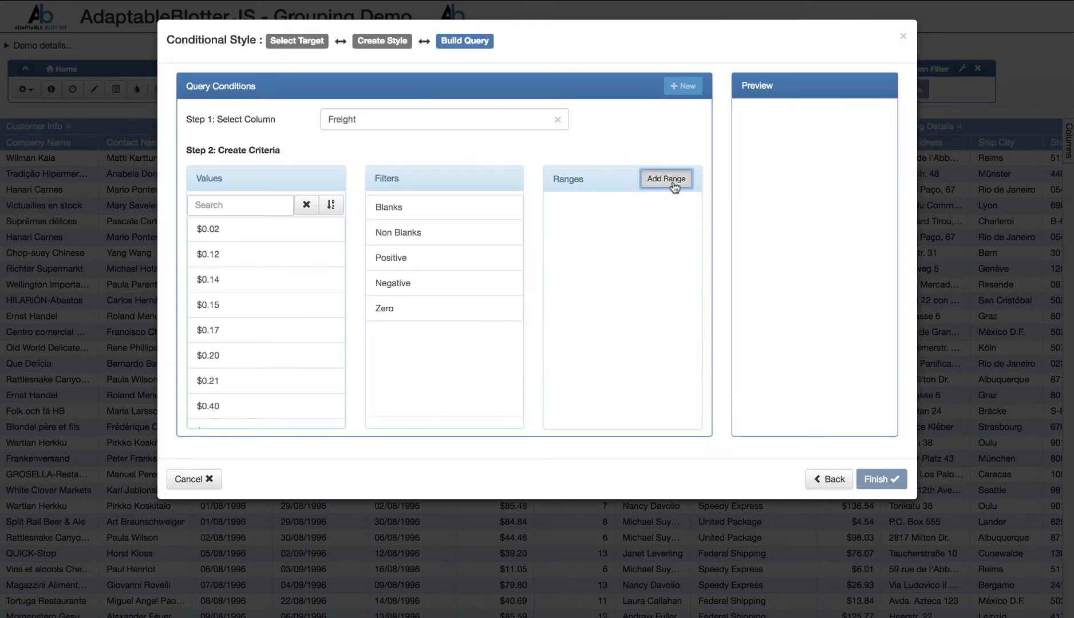
click(641, 219)
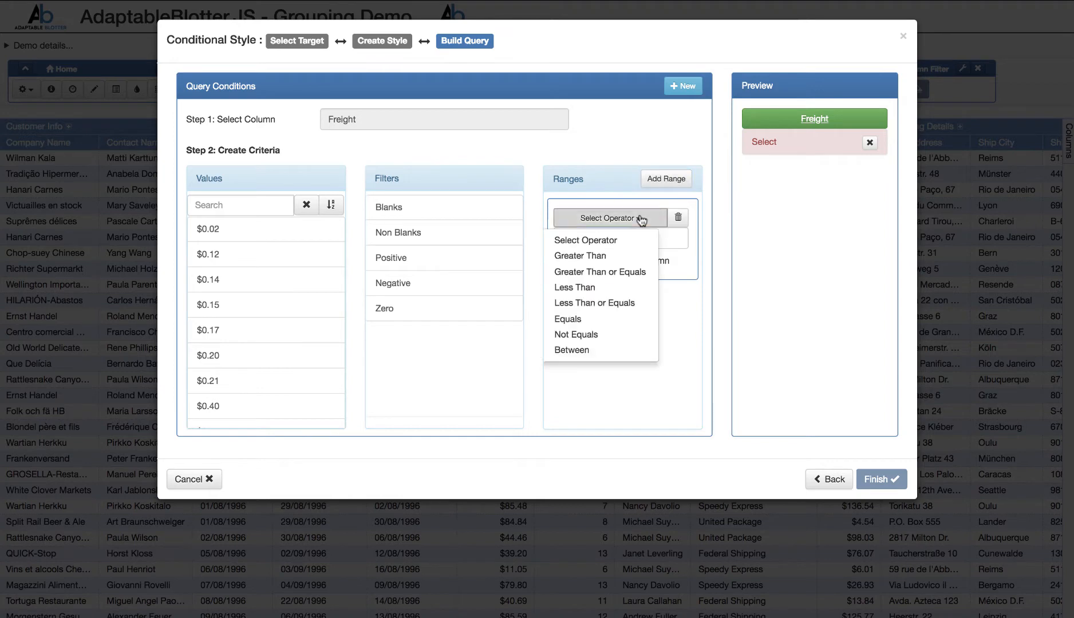
click(613, 254)
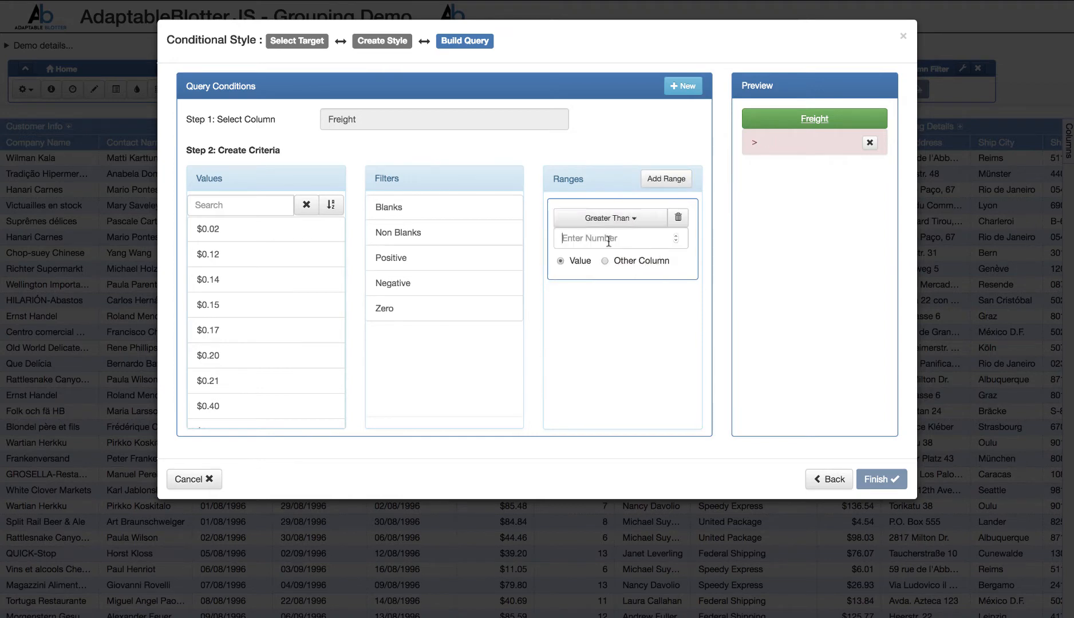
click(611, 239)
text(100)
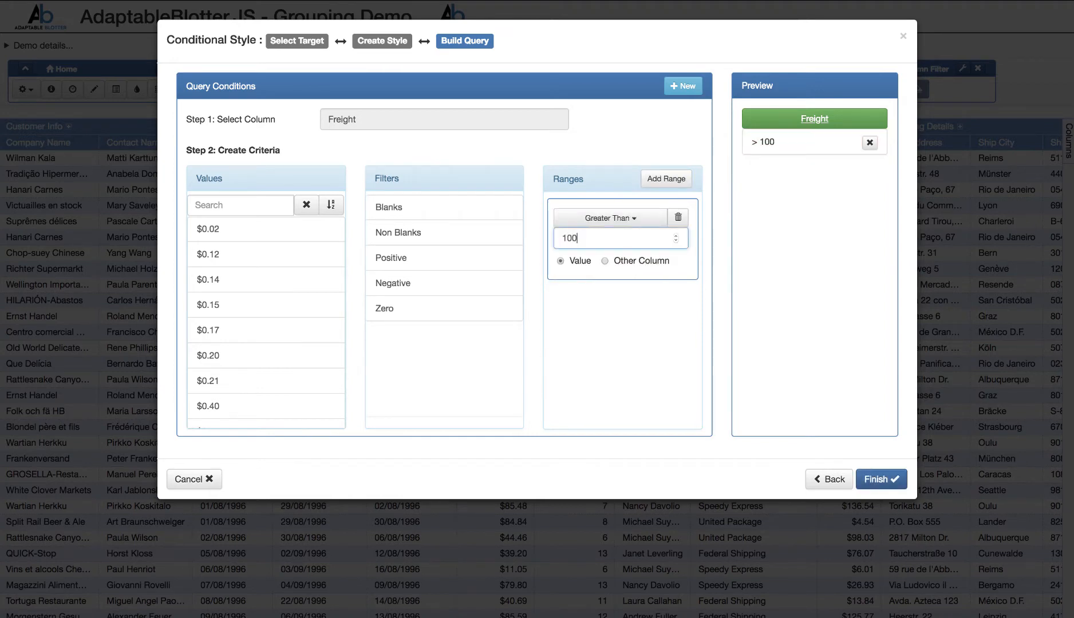
click(880, 479)
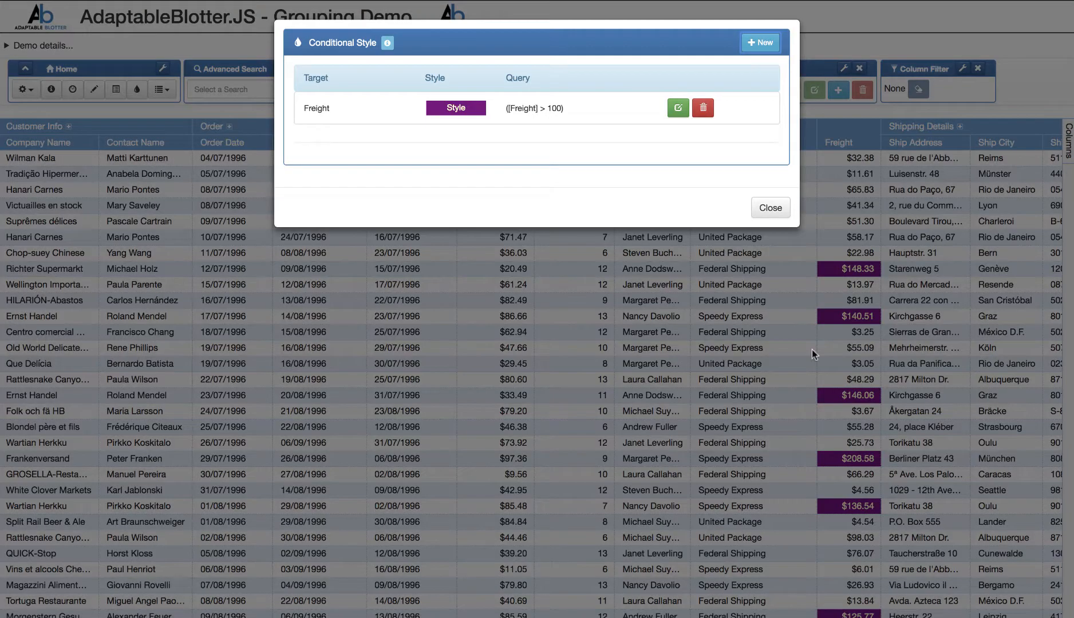
- Start another conditional style for the whole row with a cyan back colour
click(759, 44)
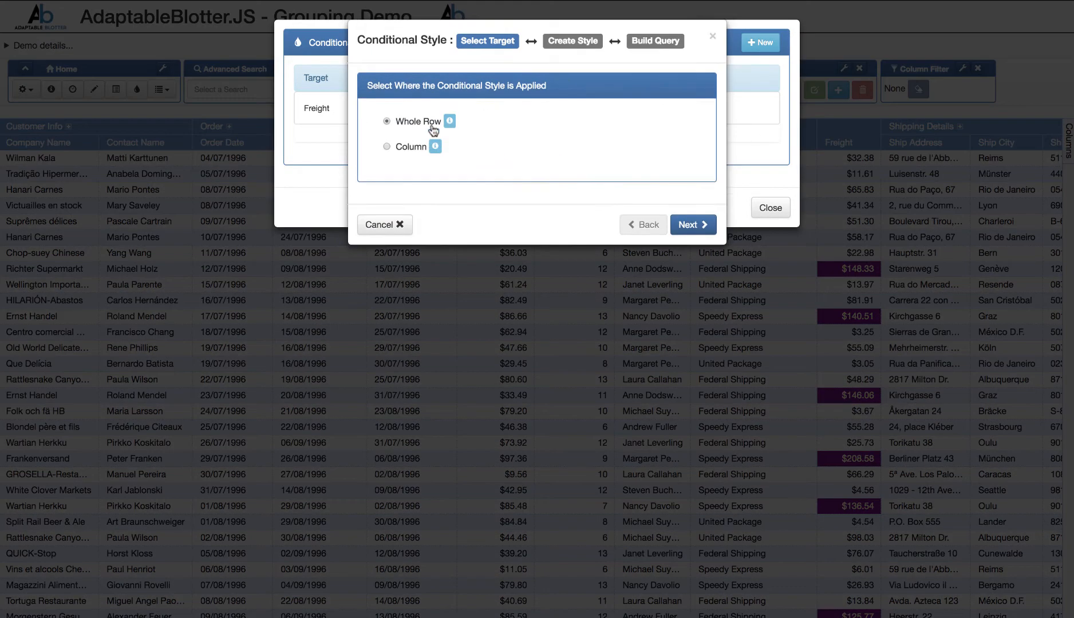
click(692, 225)
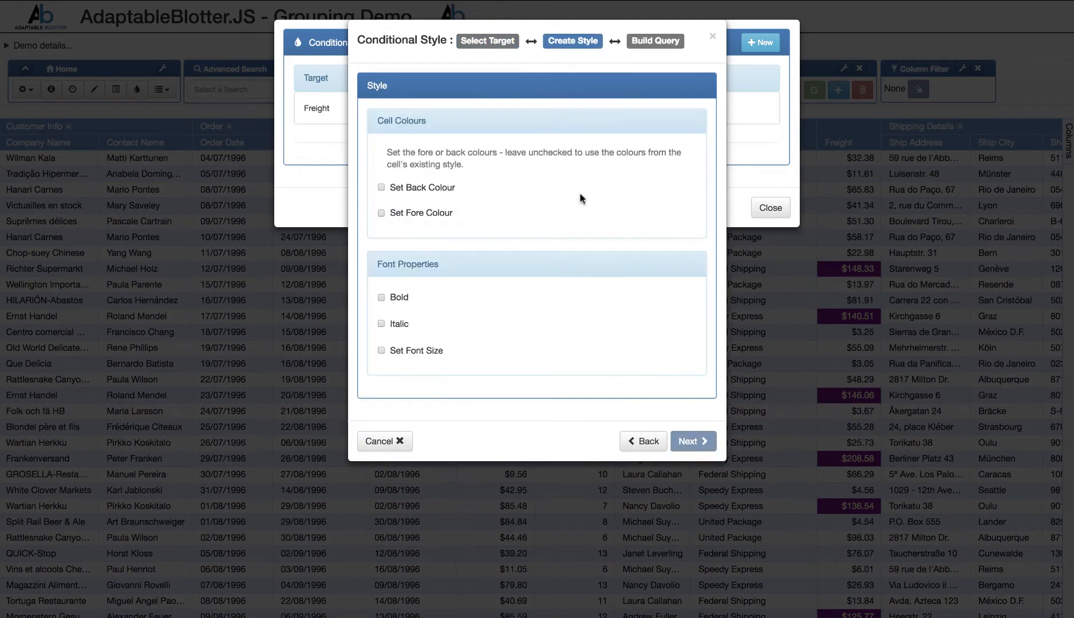
click(404, 189)
click(508, 189)
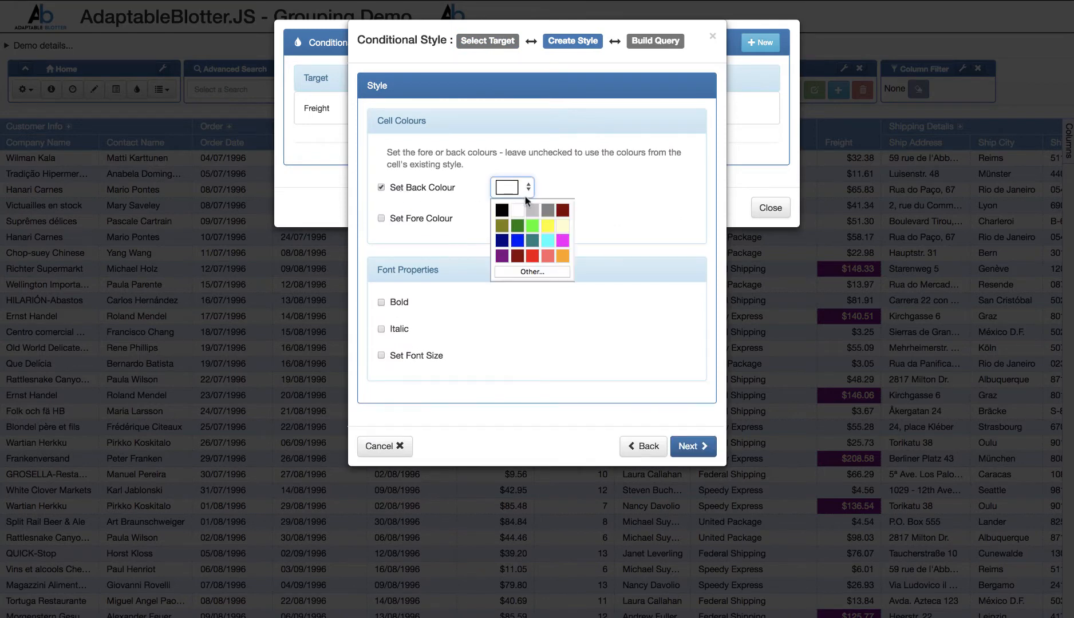
click(551, 243)
click(694, 446)
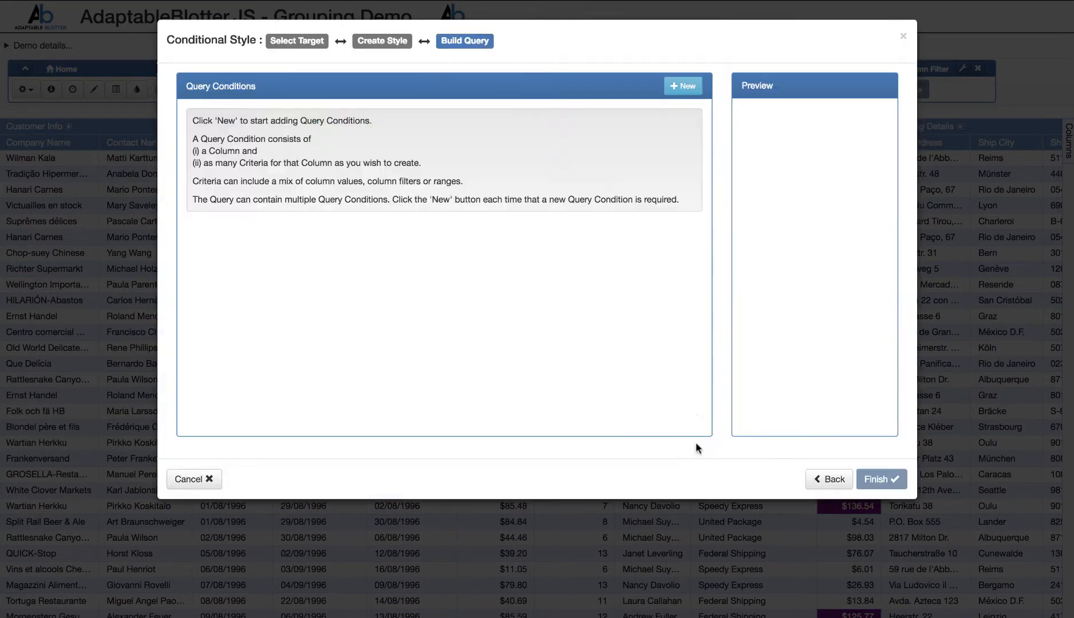
- Add a query condition of OrderCost Greater Than 50 to the row style, finish it, and check the styled rows in the grid
click(675, 87)
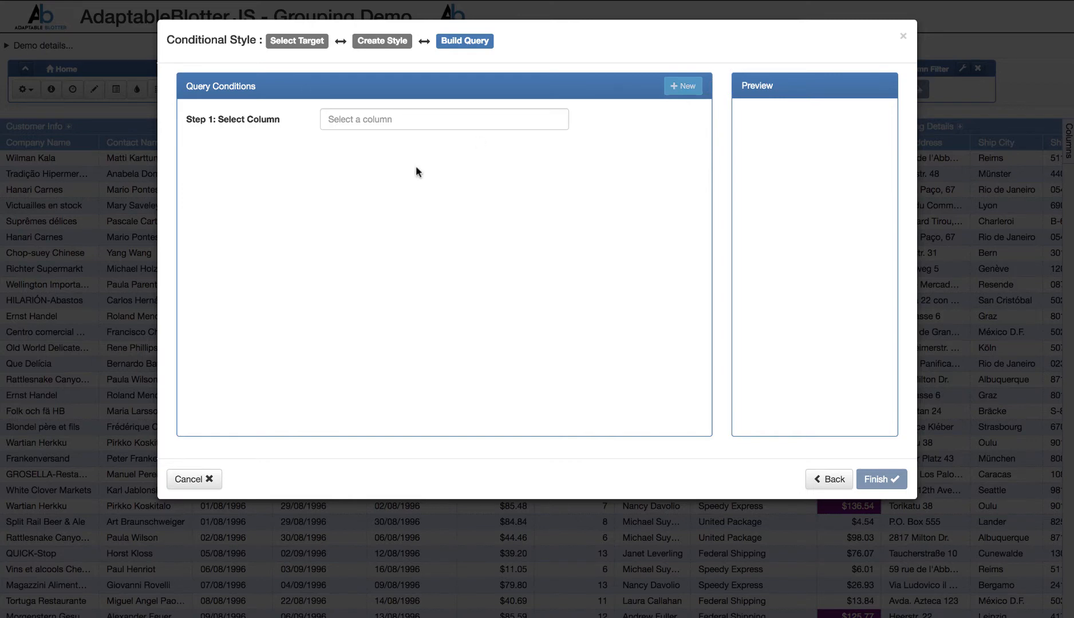
click(425, 120)
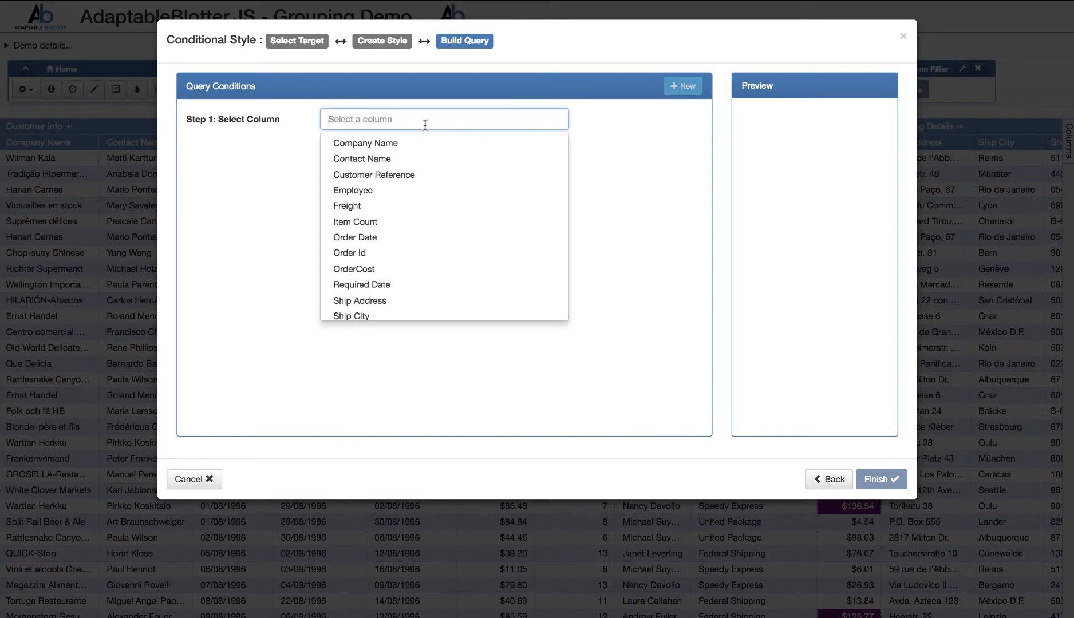
click(407, 271)
click(667, 180)
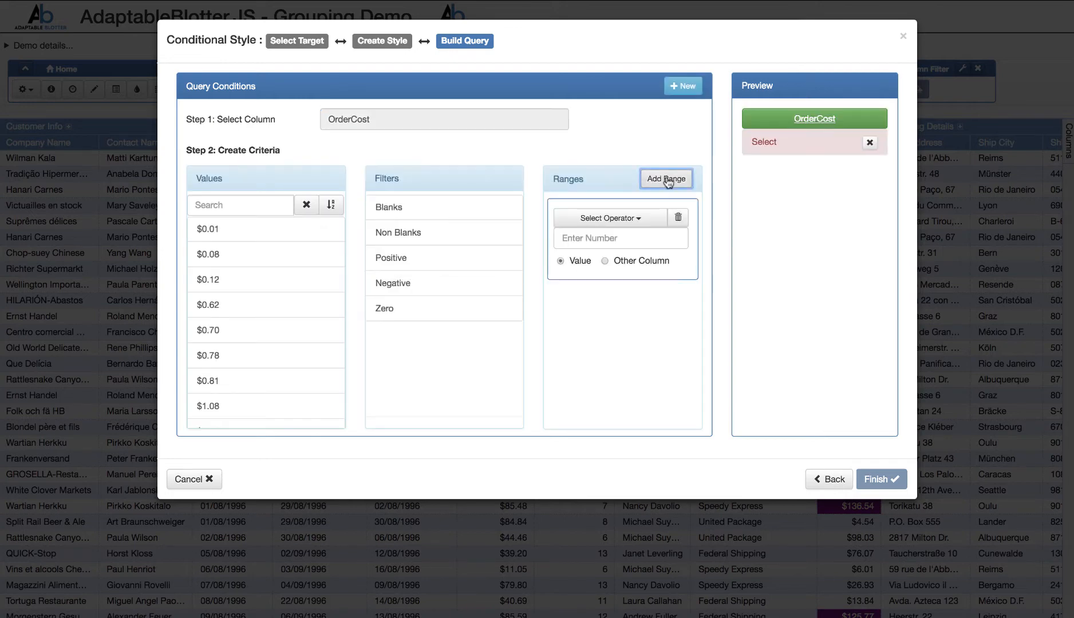
click(603, 219)
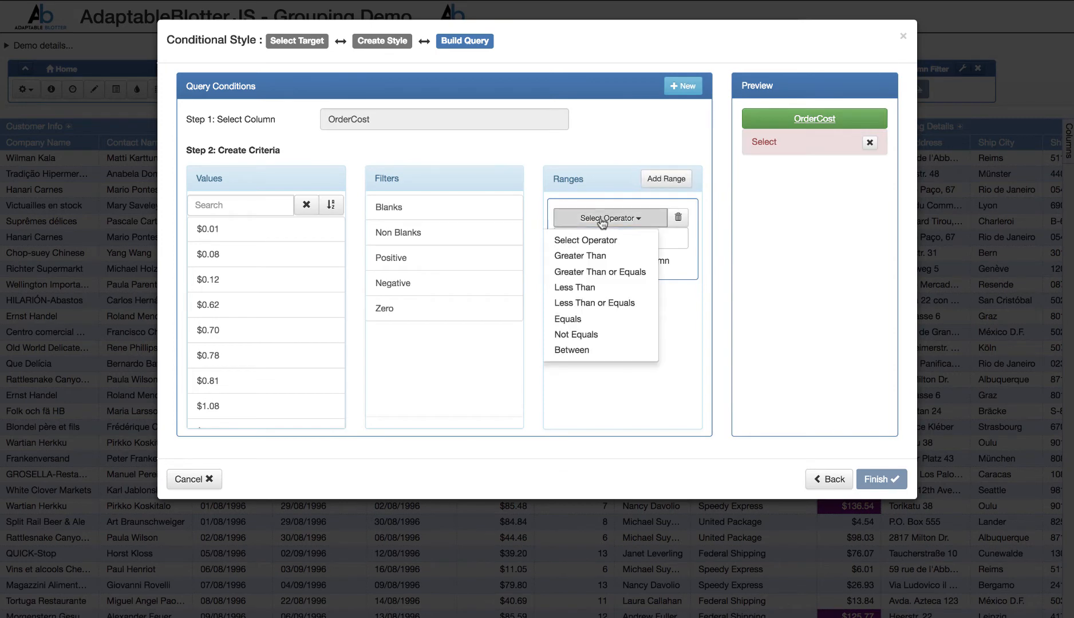
click(592, 256)
click(566, 238)
text(5)
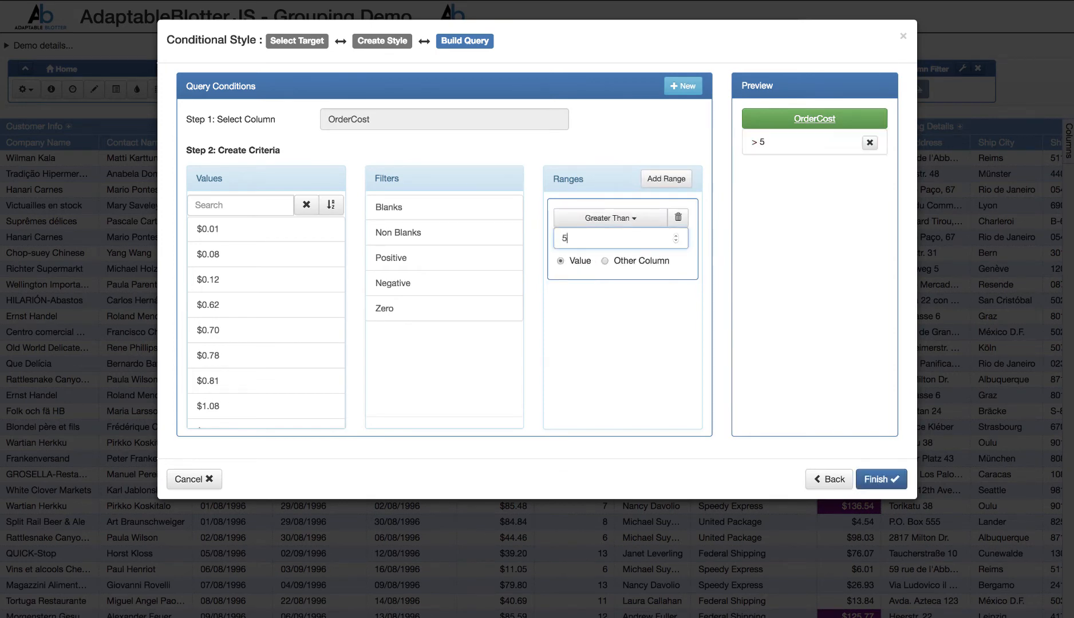
text(0)
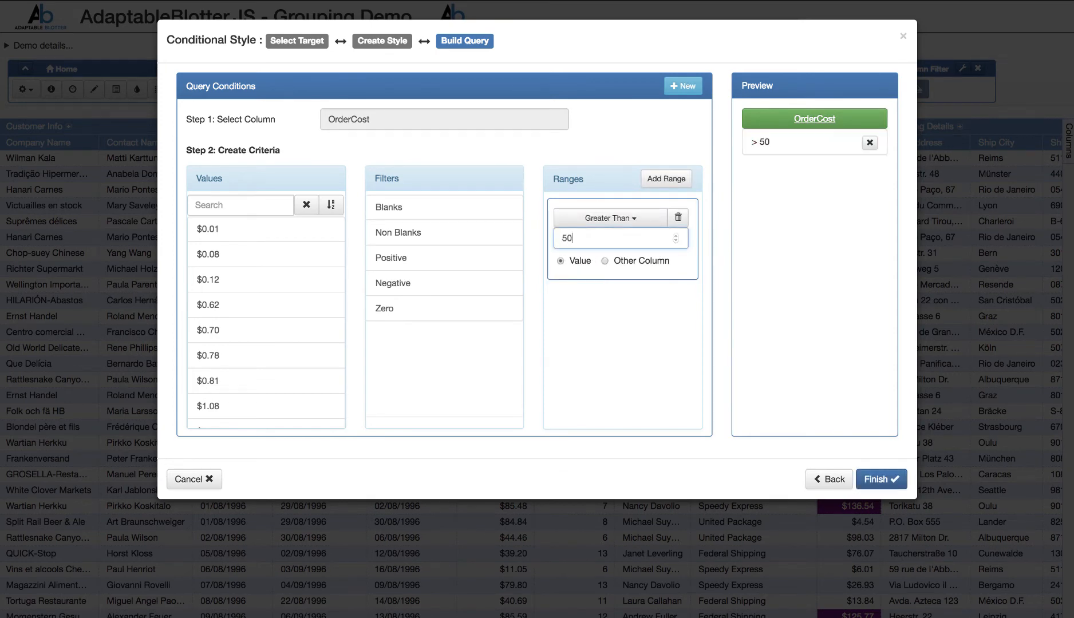
click(902, 480)
click(765, 223)
scroll(643, 248, down, 10)
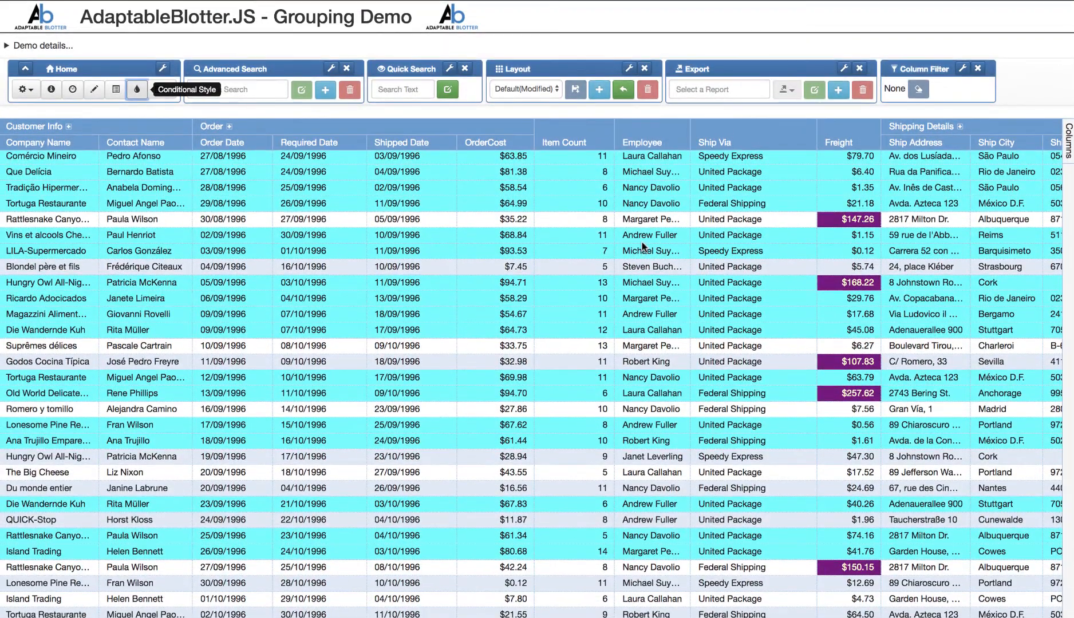
- Create a new advanced search and add a query condition on the Ship Country column
click(465, 329)
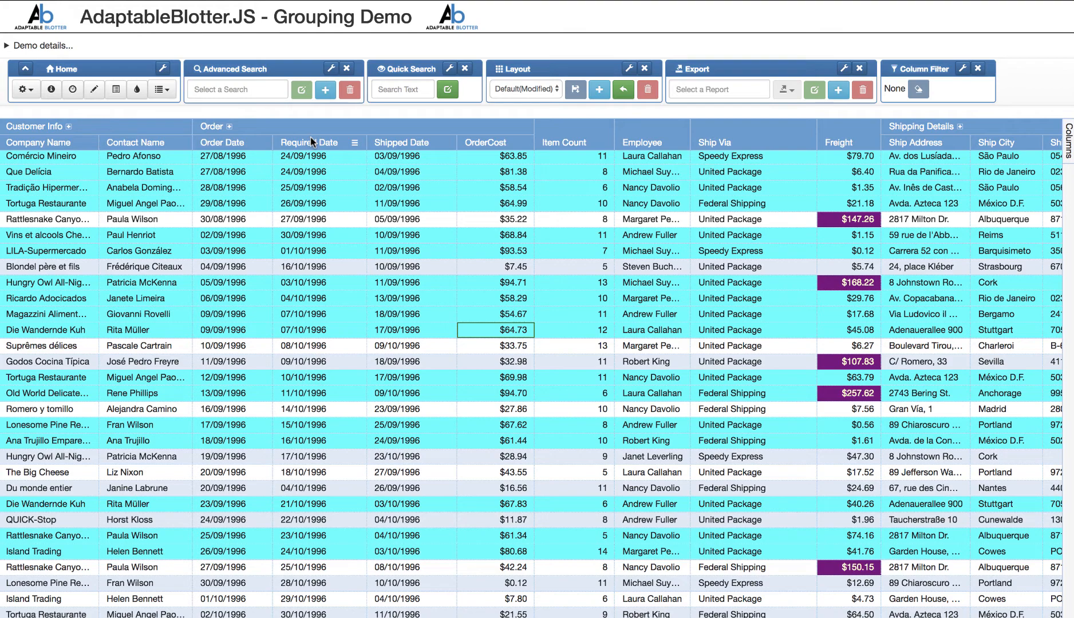
click(325, 89)
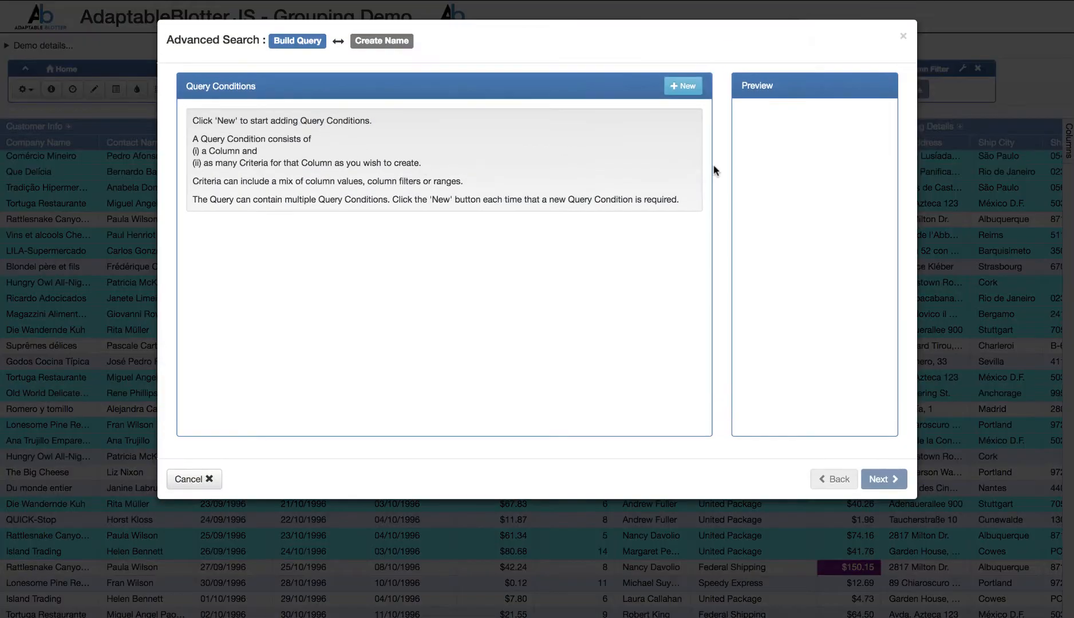
click(685, 87)
click(484, 121)
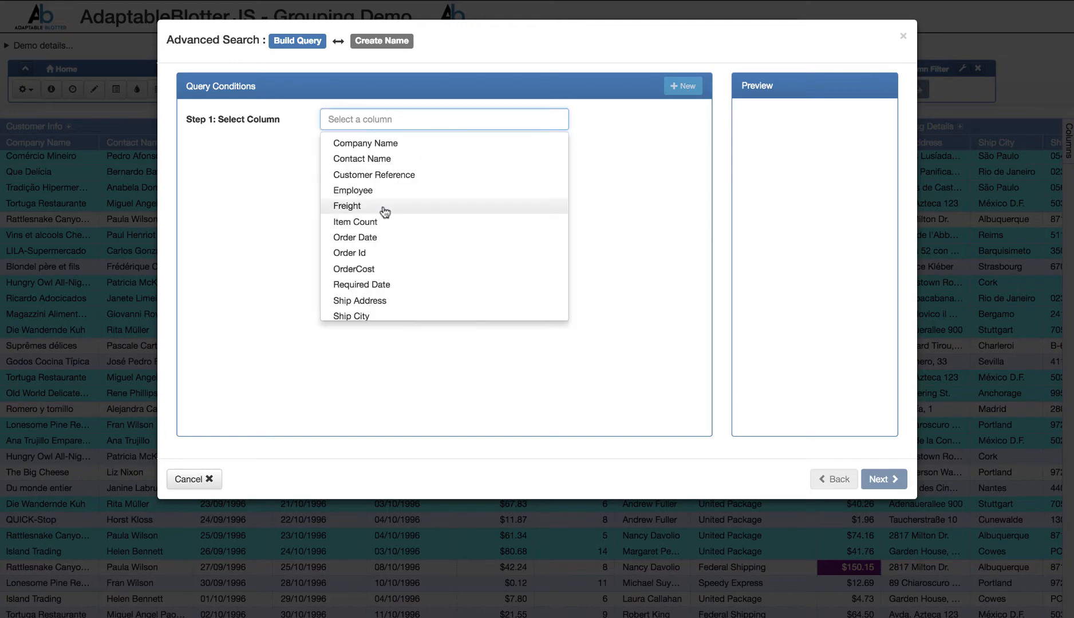
scroll(407, 239, down, 3)
click(395, 246)
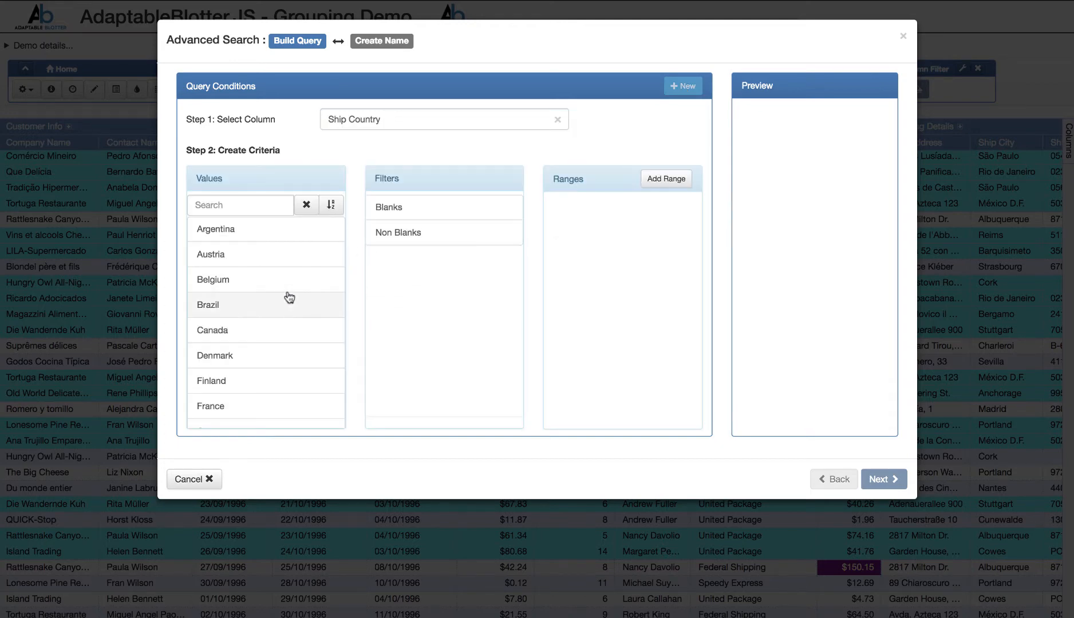
- Include France, Germany, Spain, UK and USA as the Ship Country values of the condition
scroll(252, 338, down, 1)
click(244, 395)
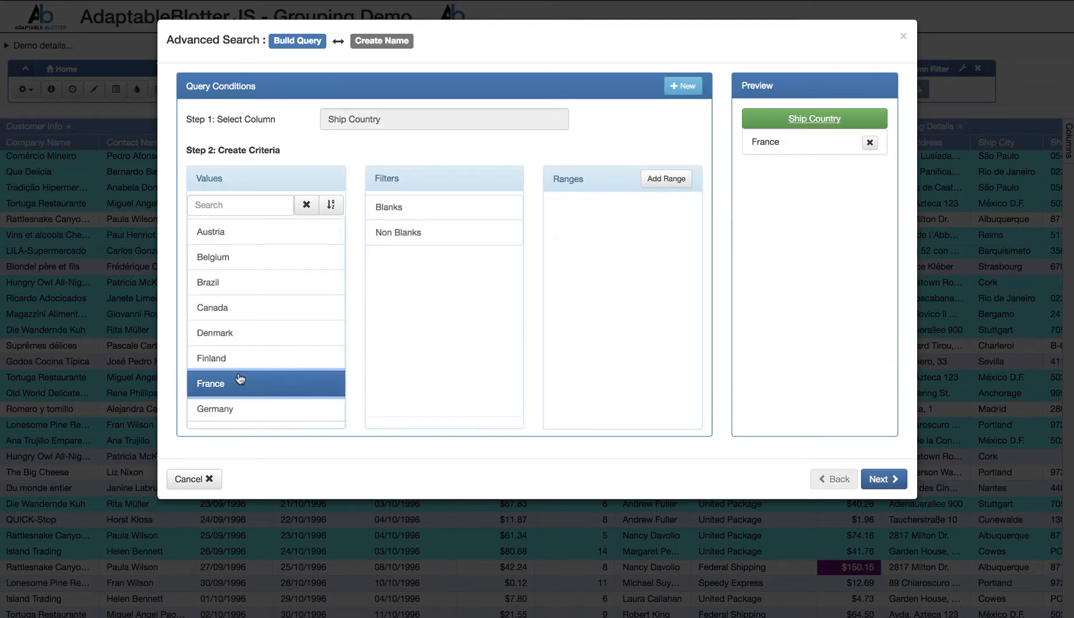
scroll(247, 375, down, 2)
click(254, 348)
scroll(253, 351, down, 5)
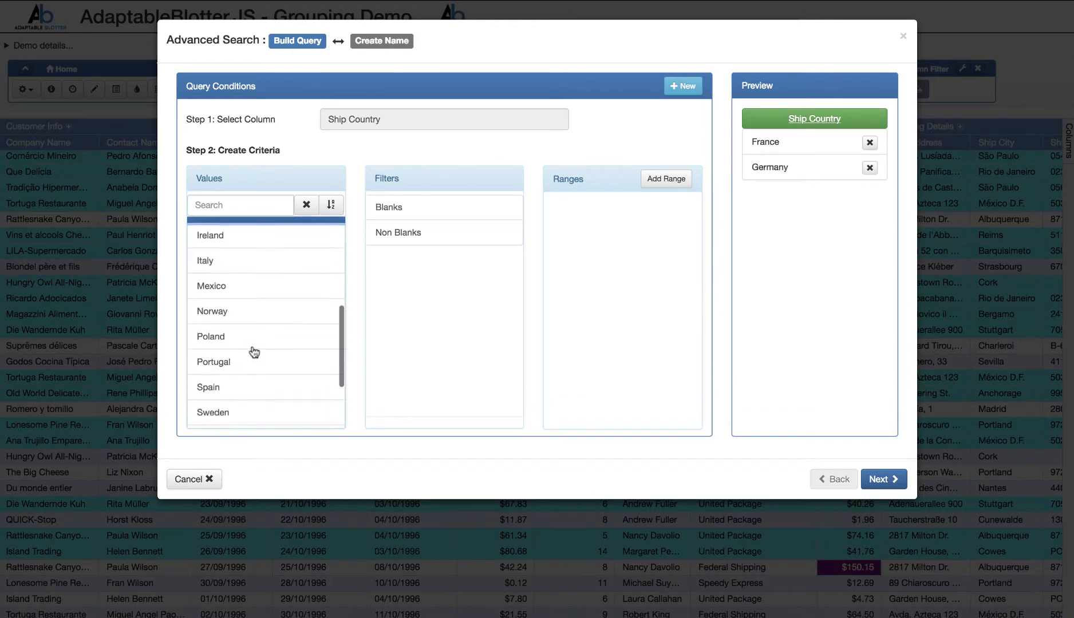
click(265, 296)
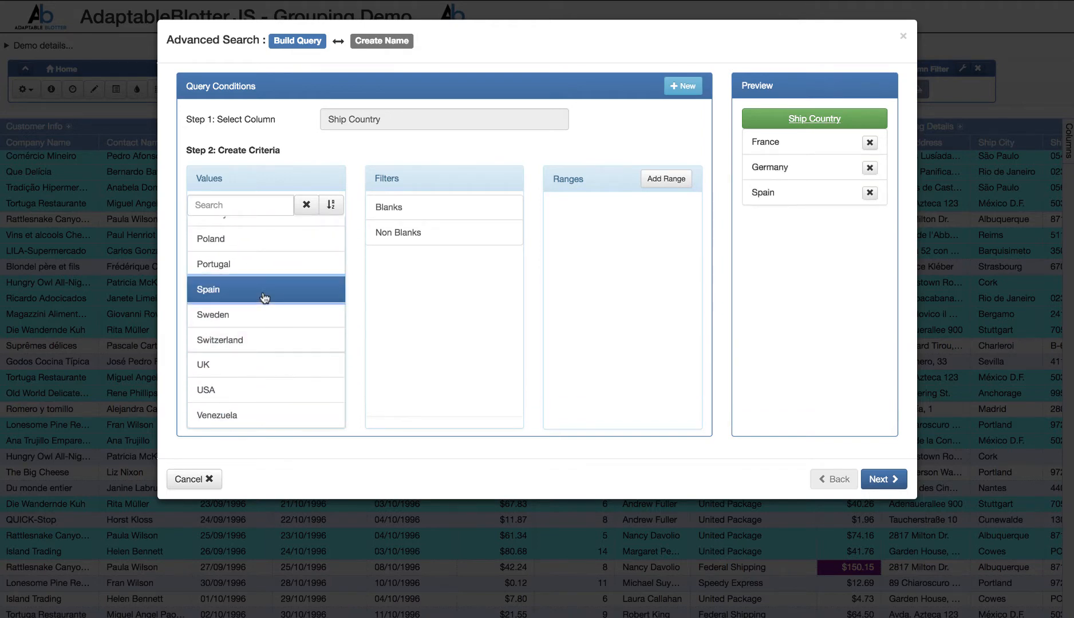
click(232, 365)
click(231, 389)
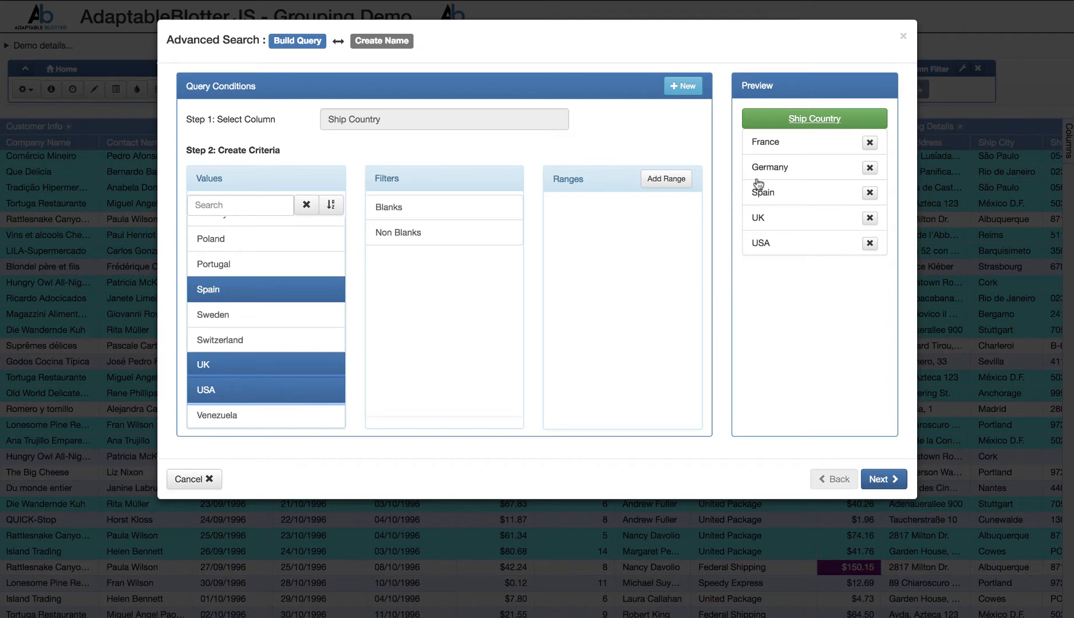
- Add a second query condition with an Item Count range of Greater Than 10
click(687, 93)
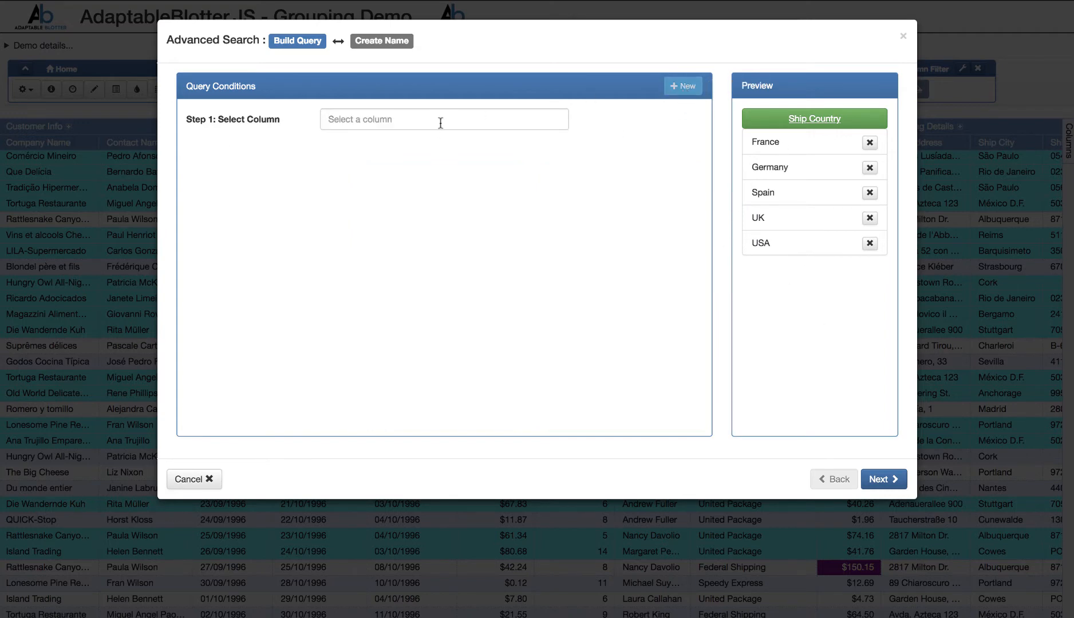
click(438, 122)
click(383, 222)
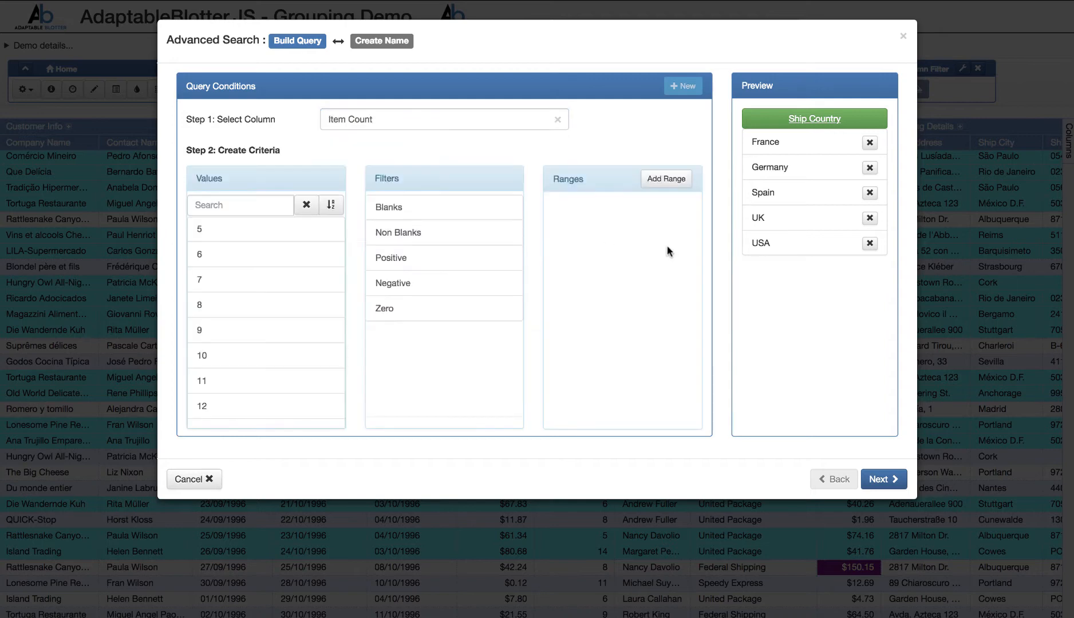
click(667, 181)
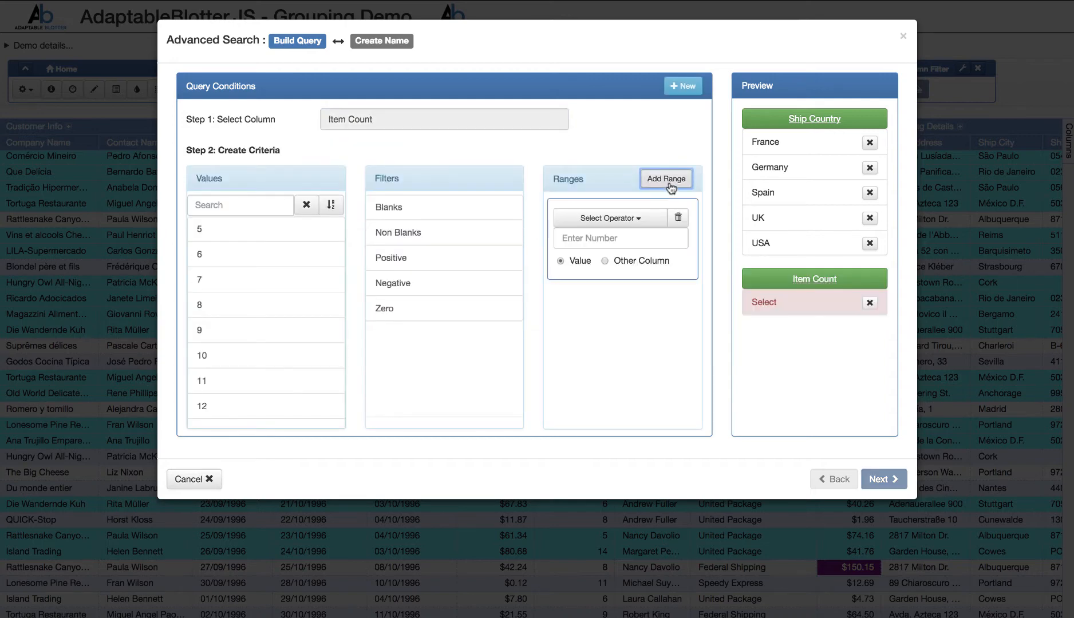
click(619, 219)
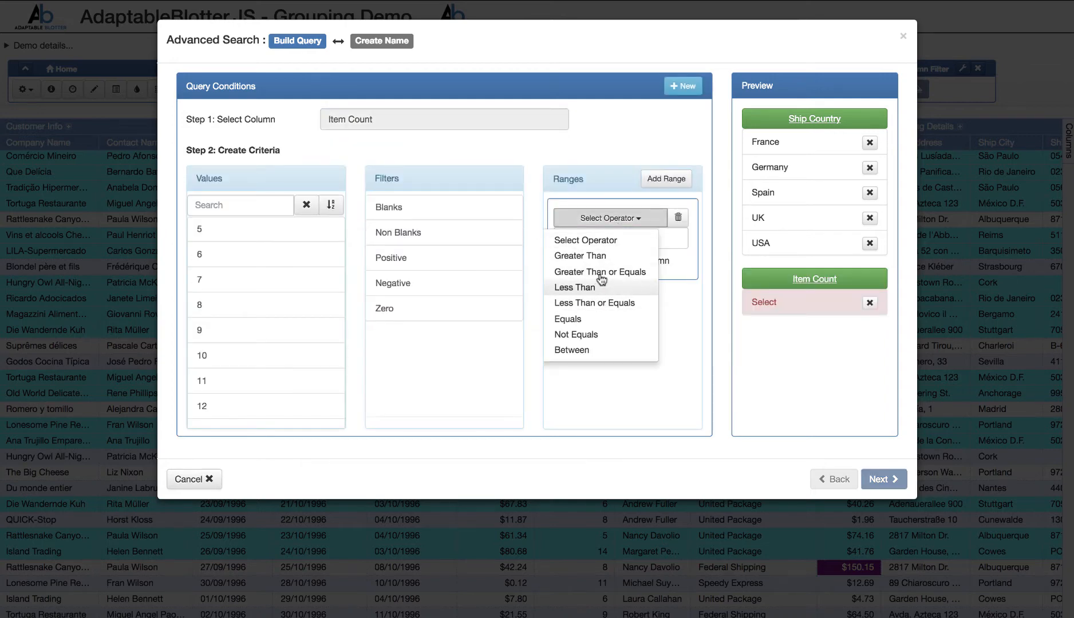
click(600, 259)
click(605, 241)
text(1)
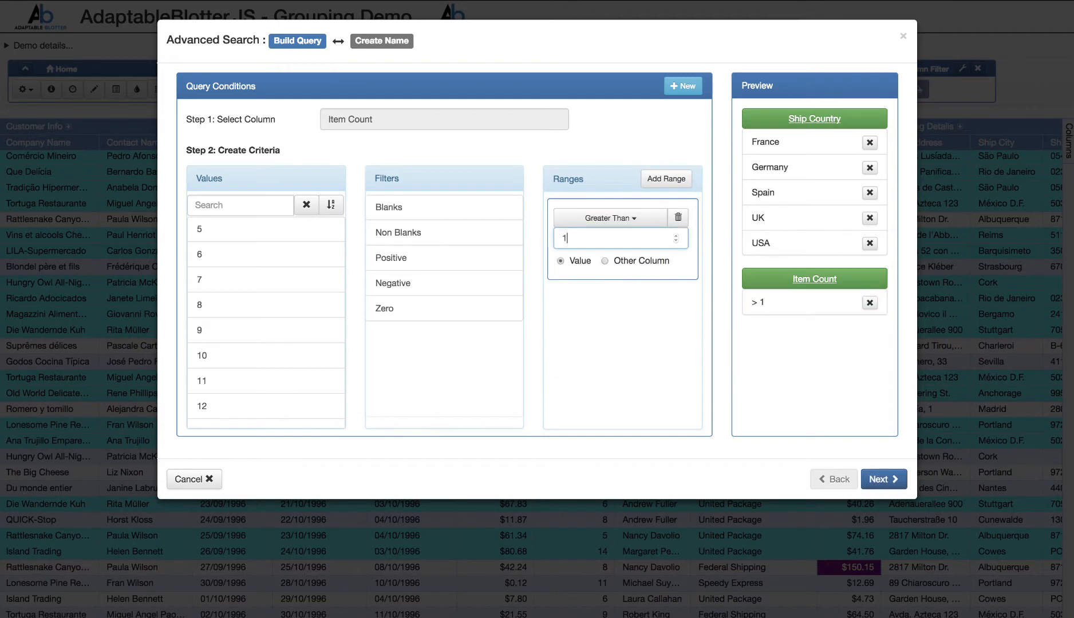
text(0)
- Name the advanced search "group search", finish it and return to the grid
click(876, 476)
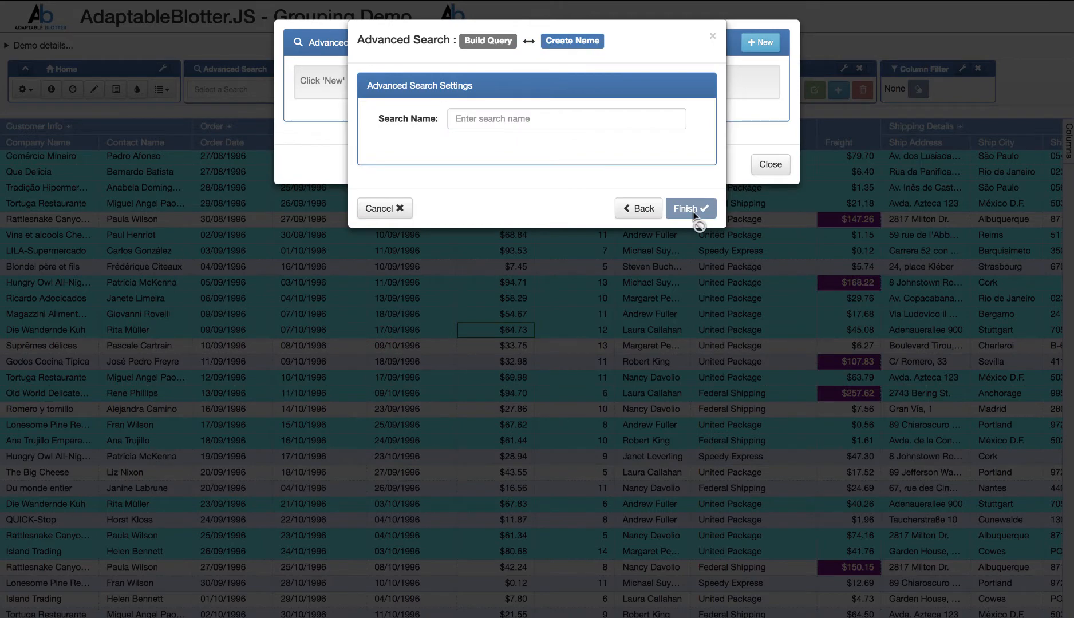
click(578, 123)
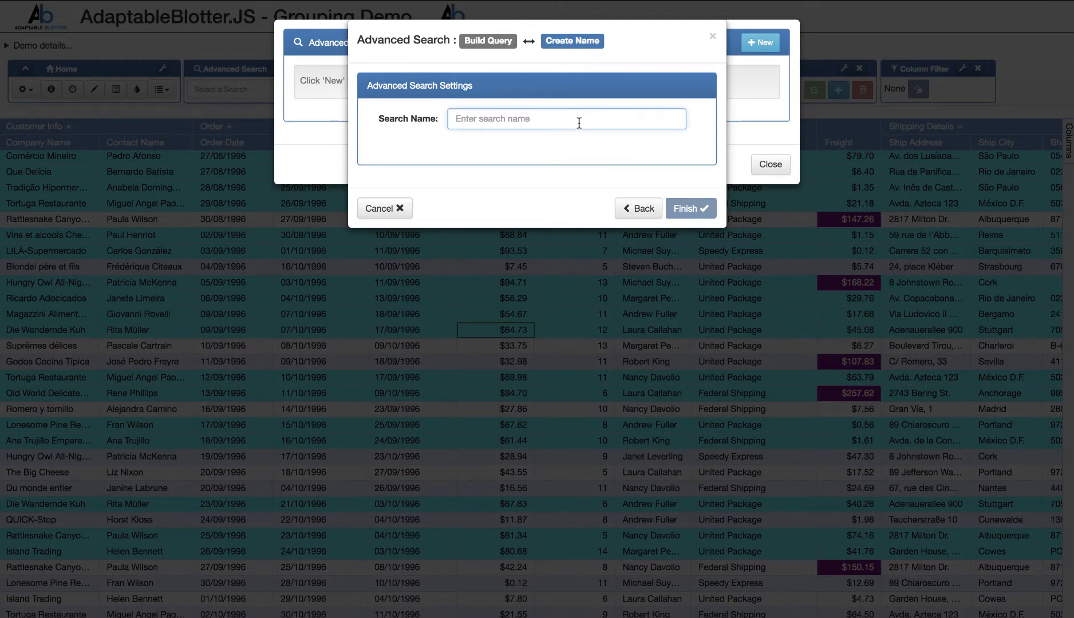
text(grop)
key(BackSpace)
text(up )
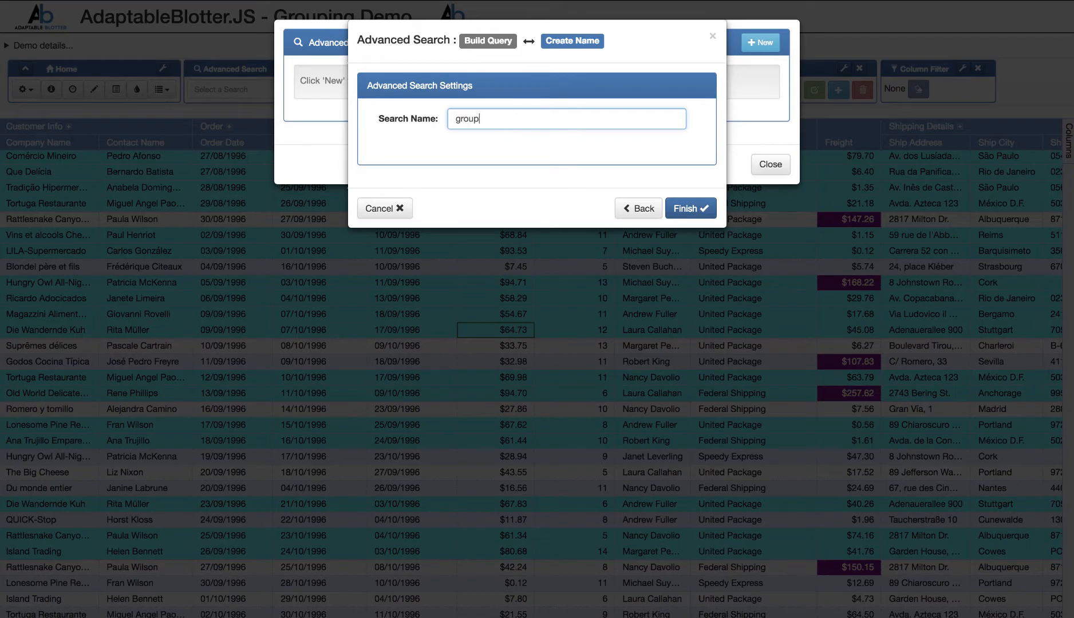
text(search)
click(681, 213)
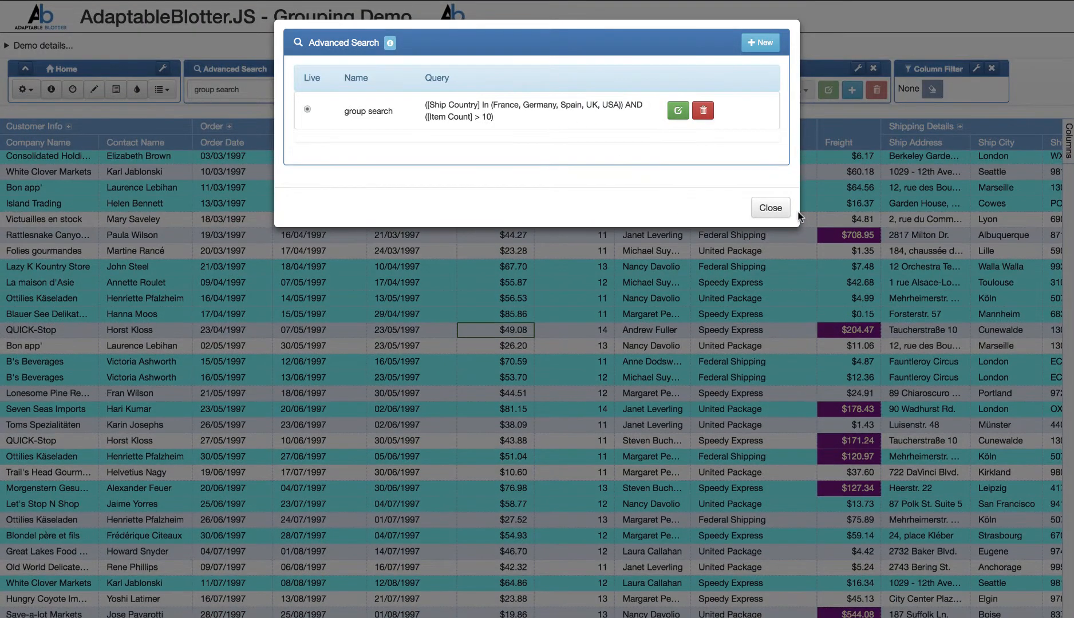
click(771, 209)
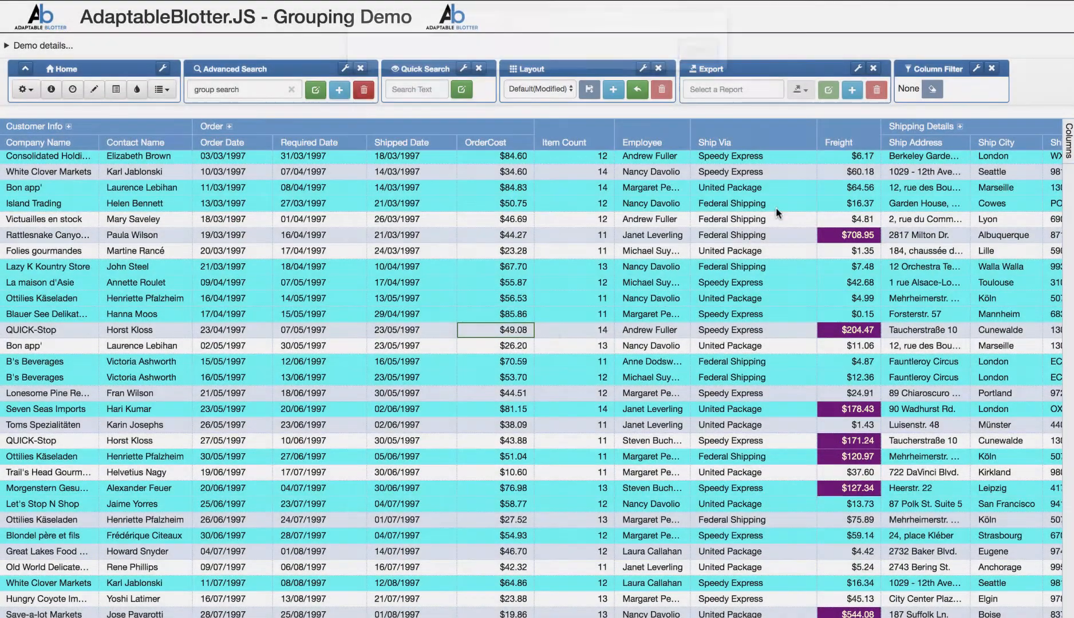
- Look through the rows filtered by the group search and clear the search from the grid
scroll(552, 328, down, 10)
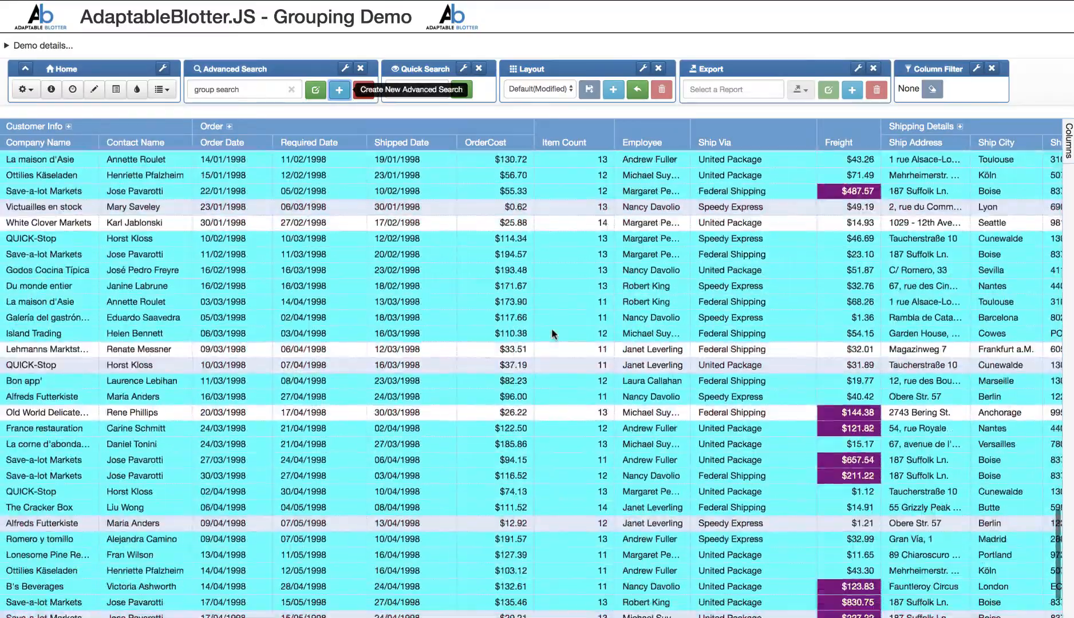
scroll(551, 328, up, 10)
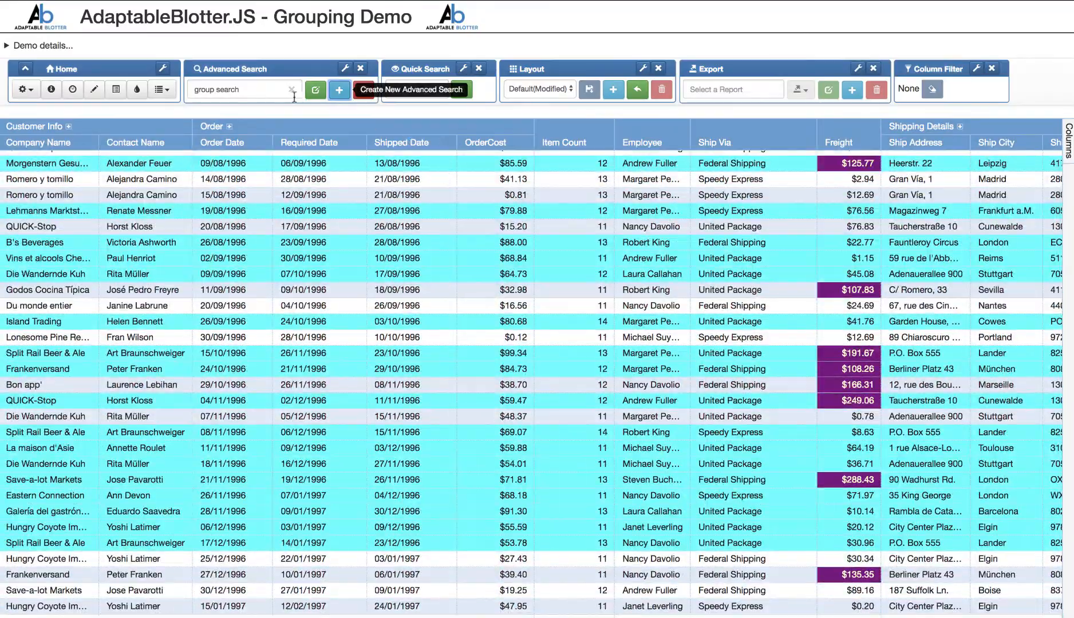
click(292, 90)
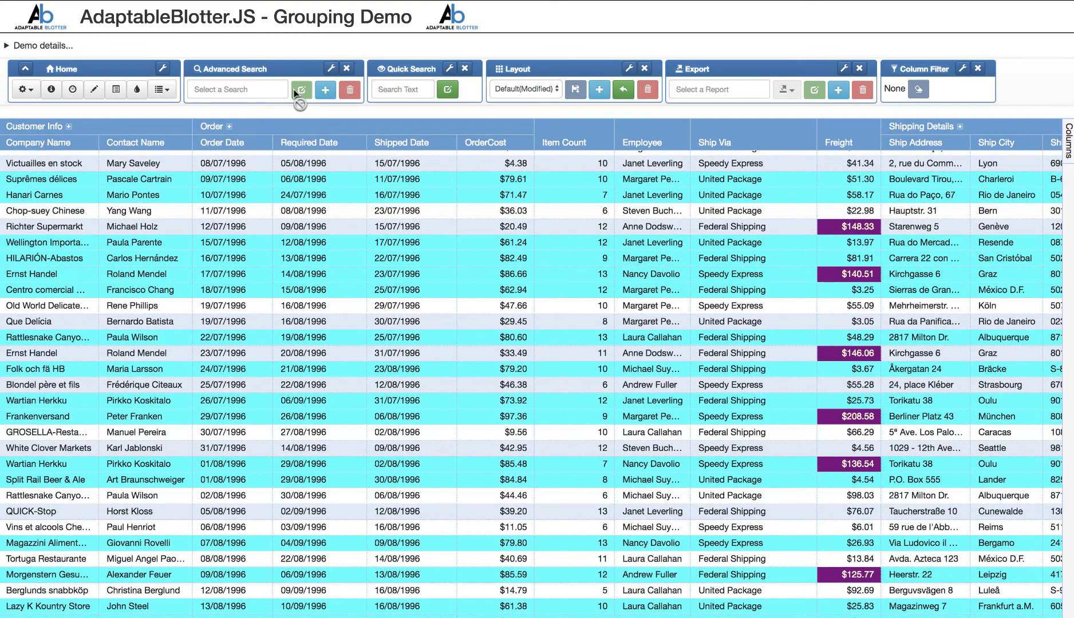
- Reapply the saved group search to the grid and clear it again
click(241, 89)
click(246, 112)
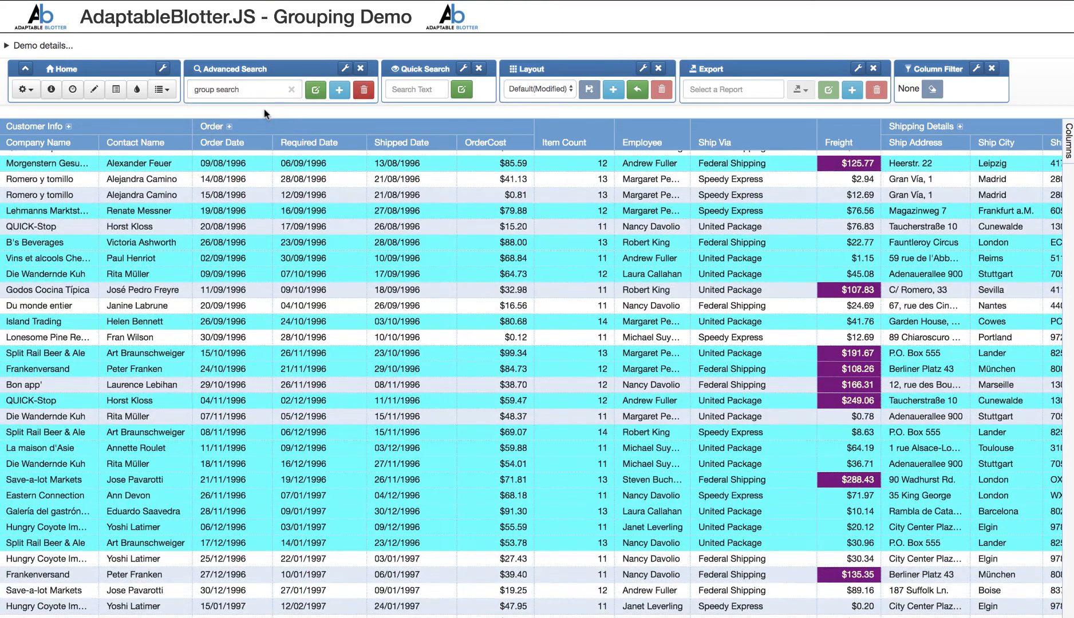
click(291, 90)
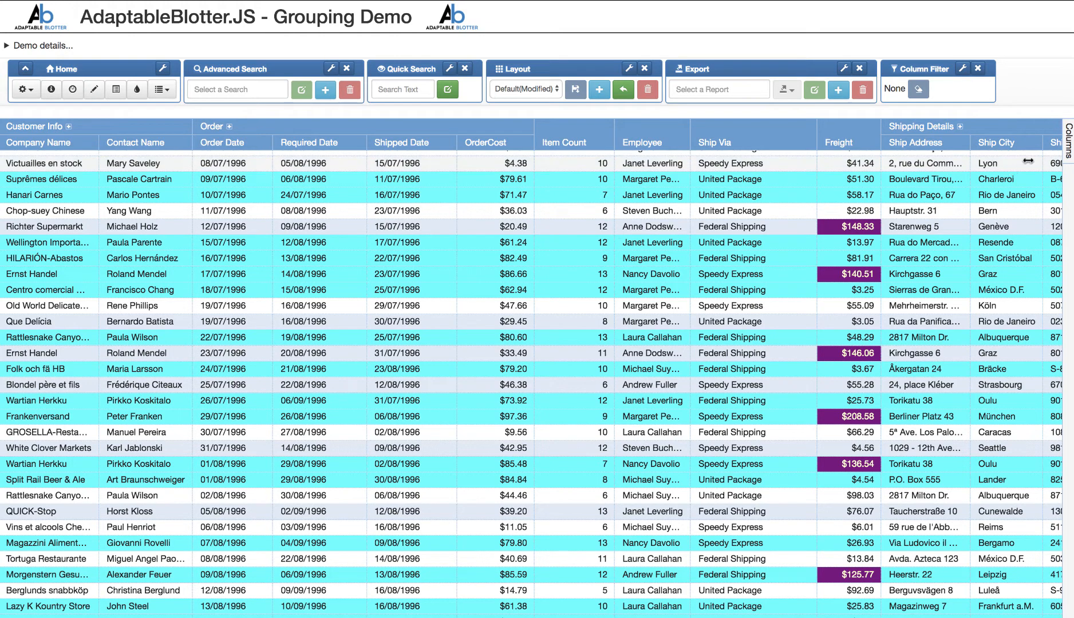
- Group the rows by Ship Country and expand the Sweden group to review its styled rows
click(1068, 143)
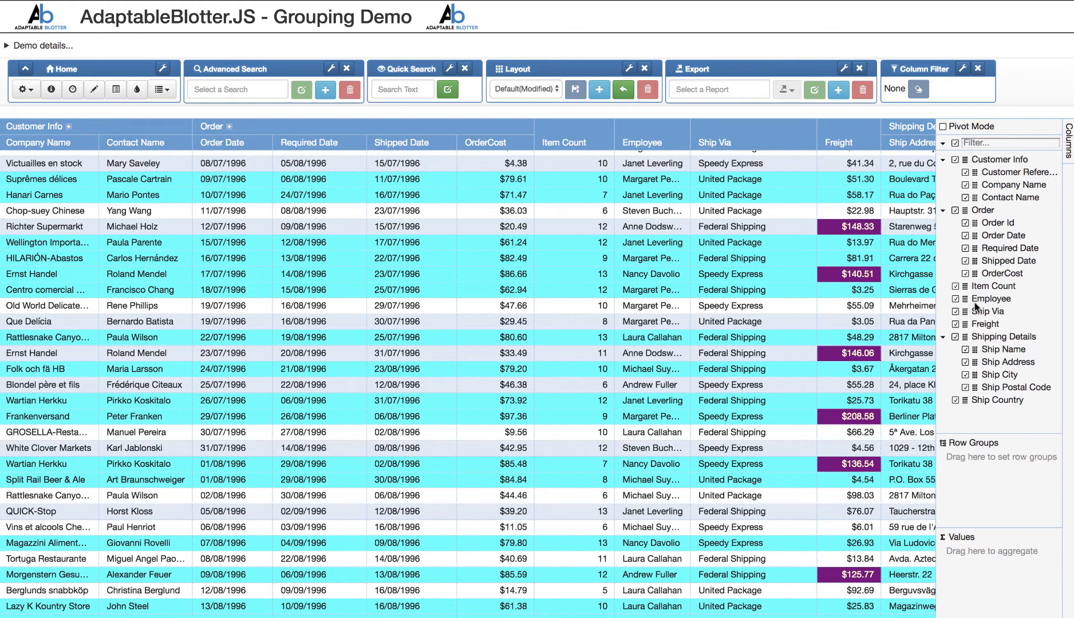
drag(965, 401, 977, 463)
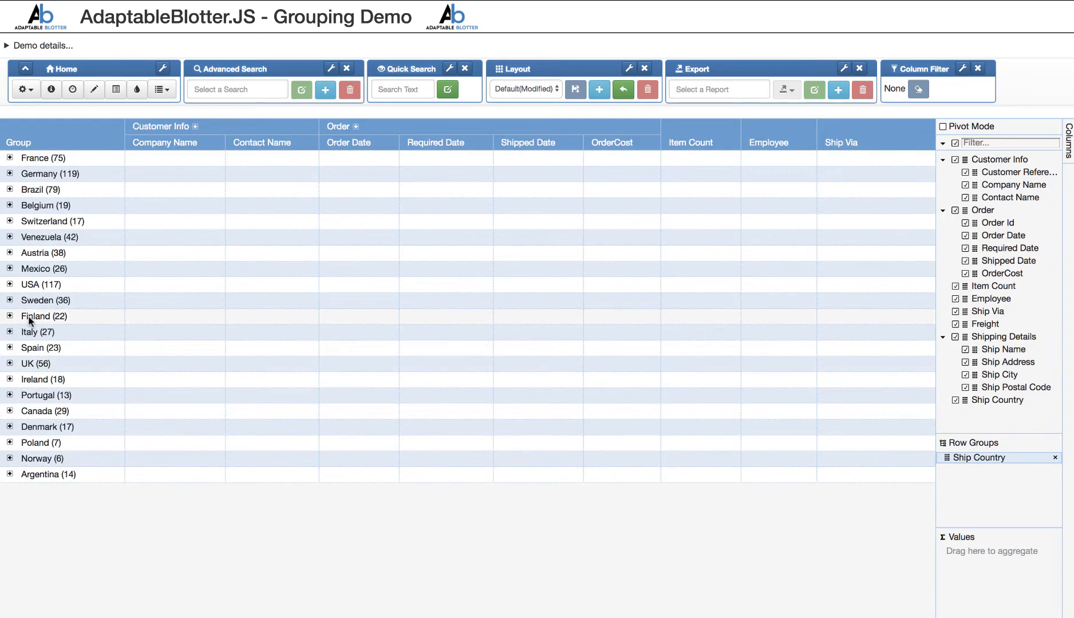
click(10, 300)
scroll(401, 369, down, 10)
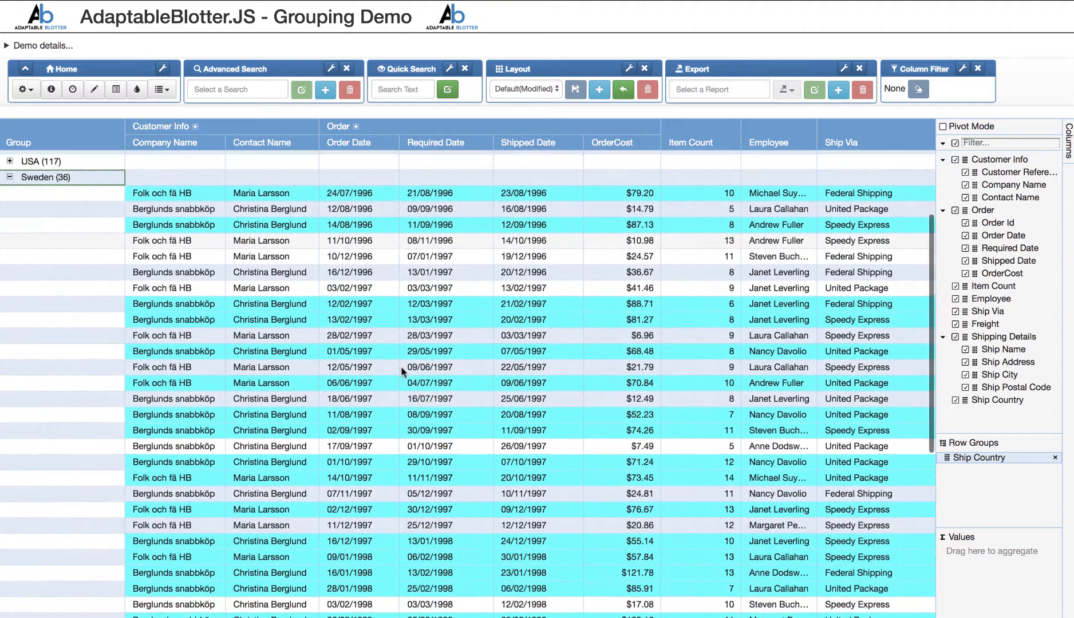
scroll(403, 372, right, 10)
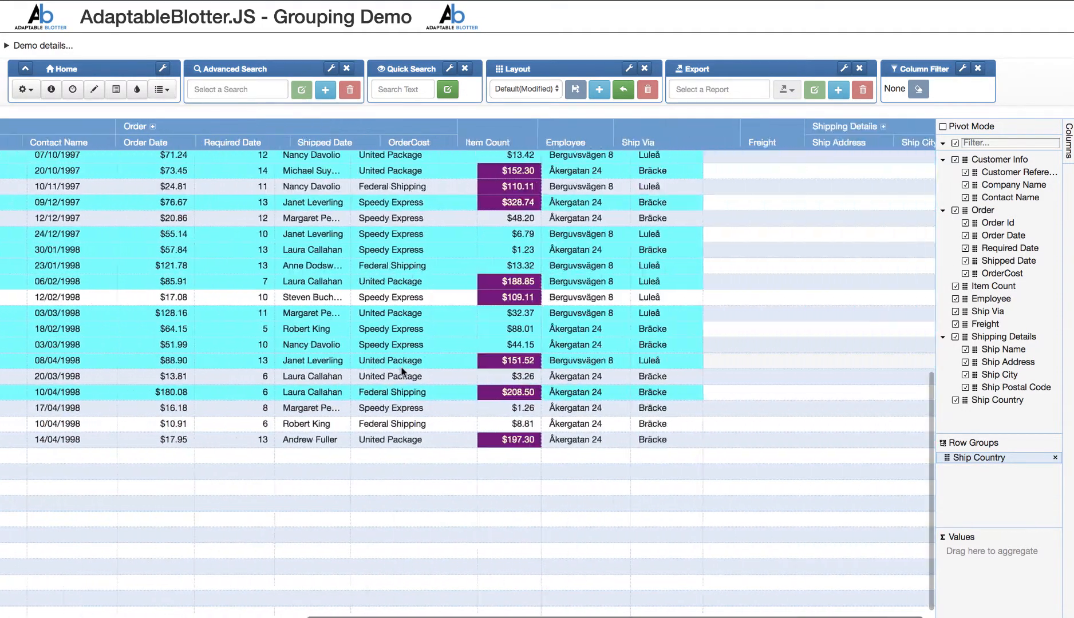
scroll(407, 371, left, 10)
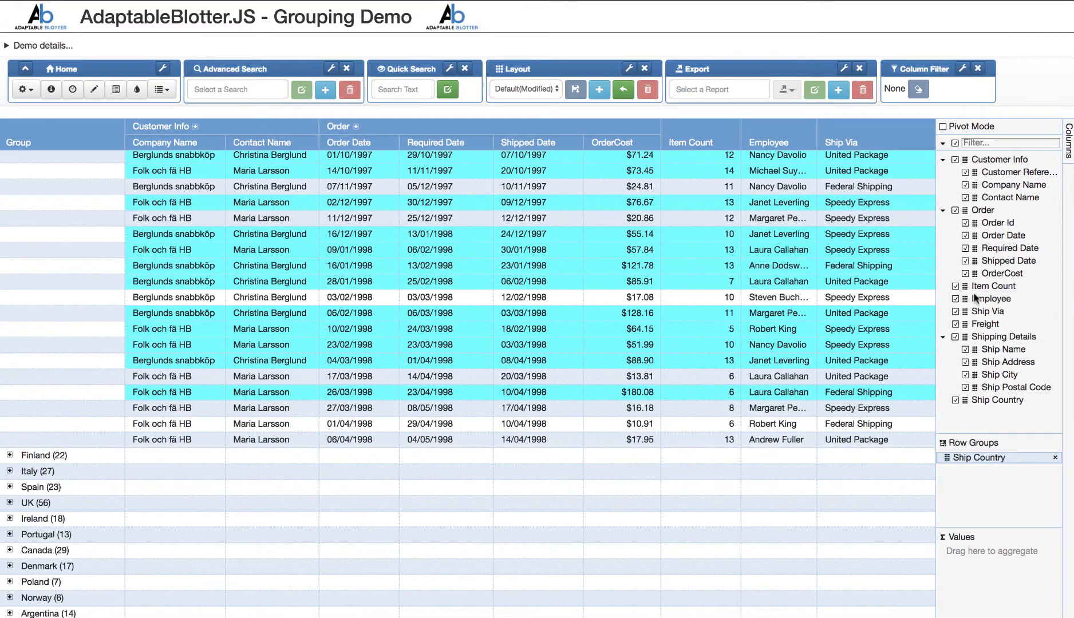
- Add Employee and Ship Via as further row groups, and expand Mexico's second employee down to the Federal Shipping orders
drag(967, 302, 984, 485)
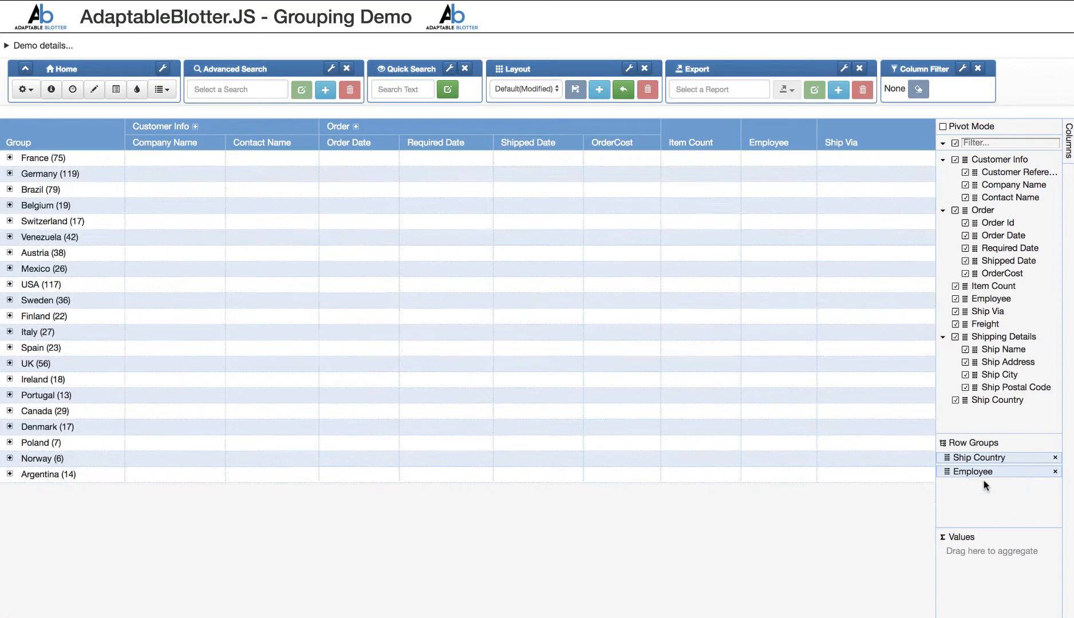
drag(966, 313, 972, 486)
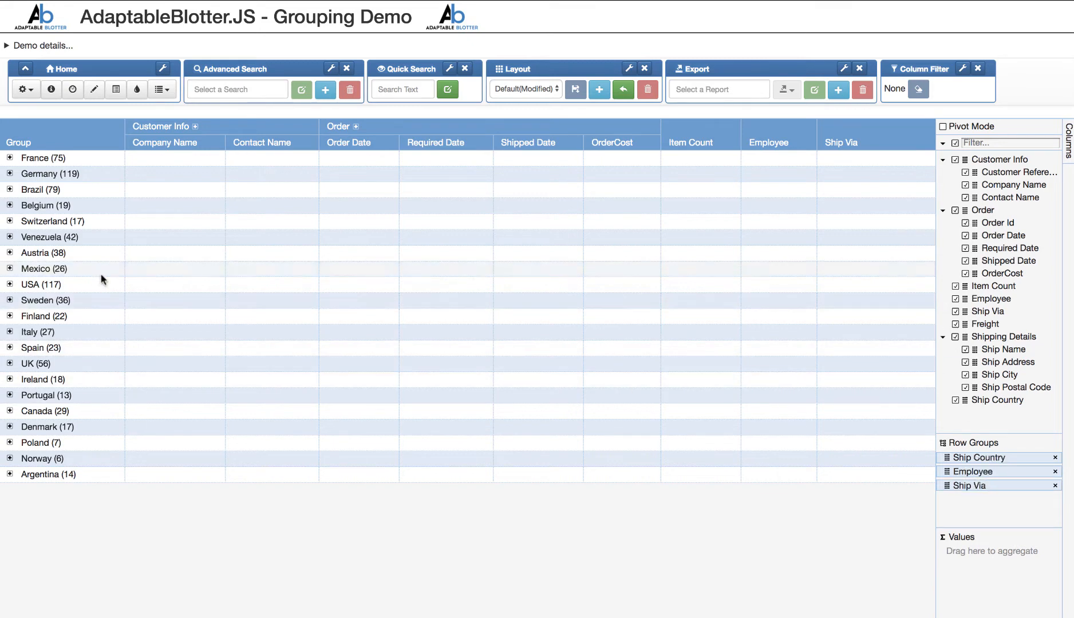
click(9, 269)
click(26, 301)
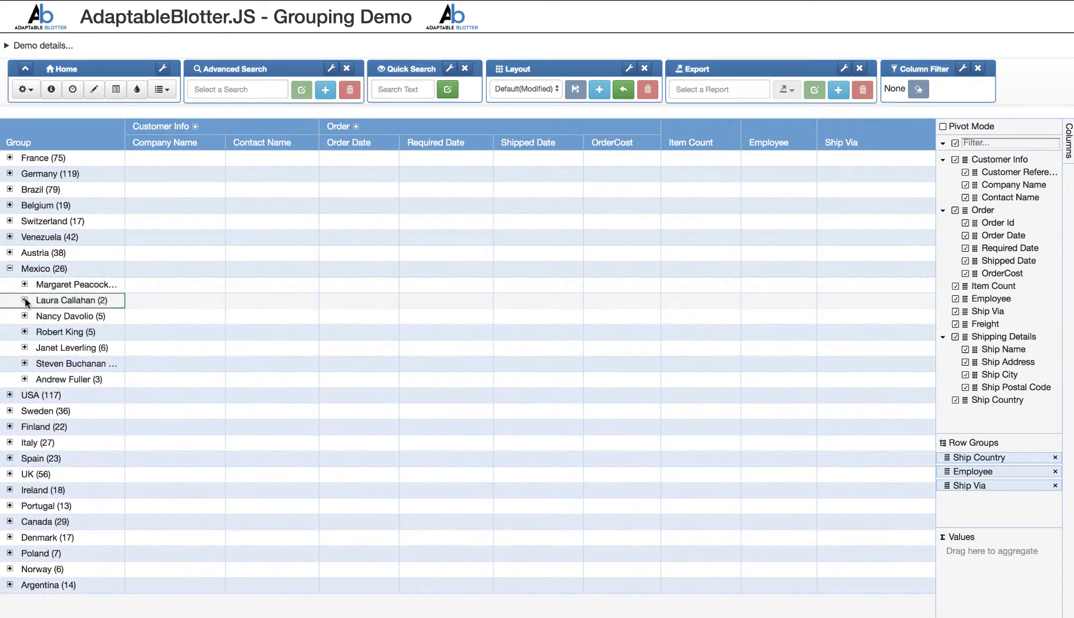
click(25, 301)
click(41, 315)
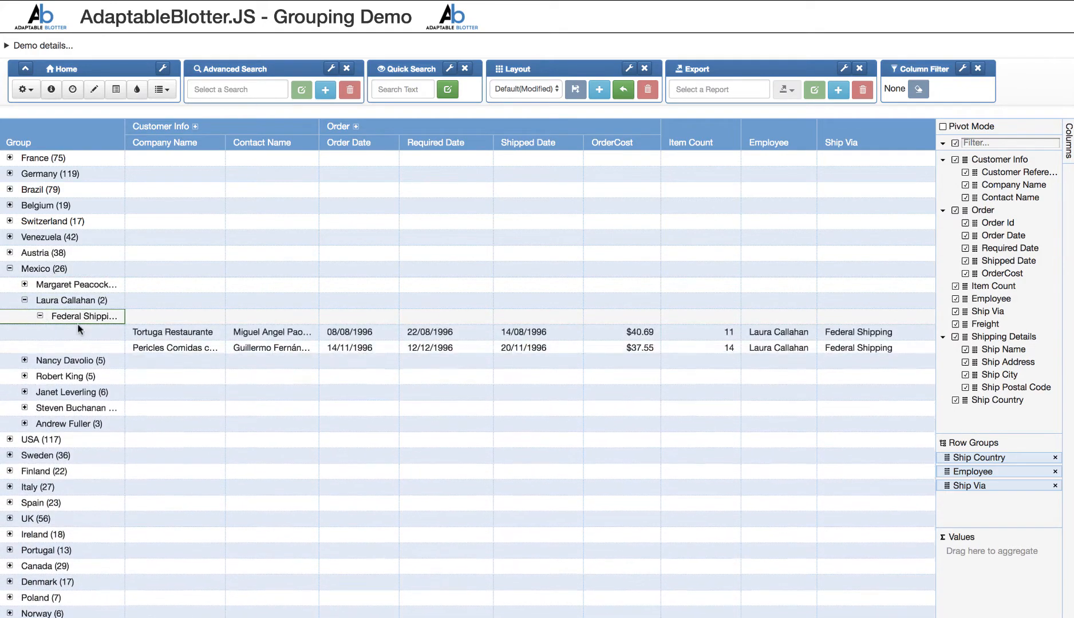
scroll(293, 349, right, 10)
scroll(230, 378, left, 10)
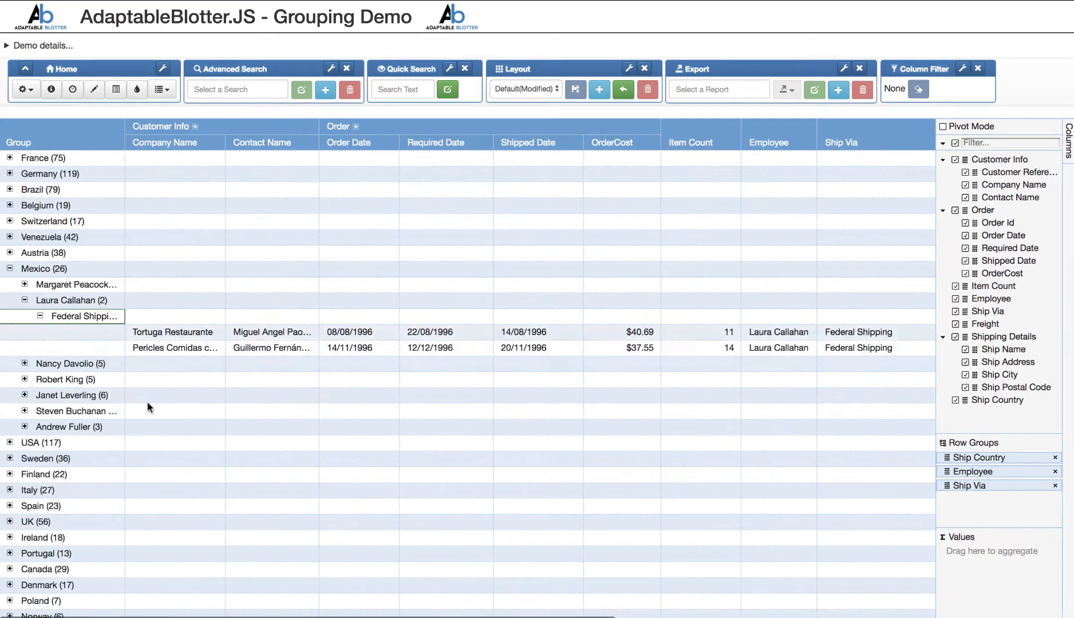
- Expand the USA group's first employee down to the United Package orders
click(10, 442)
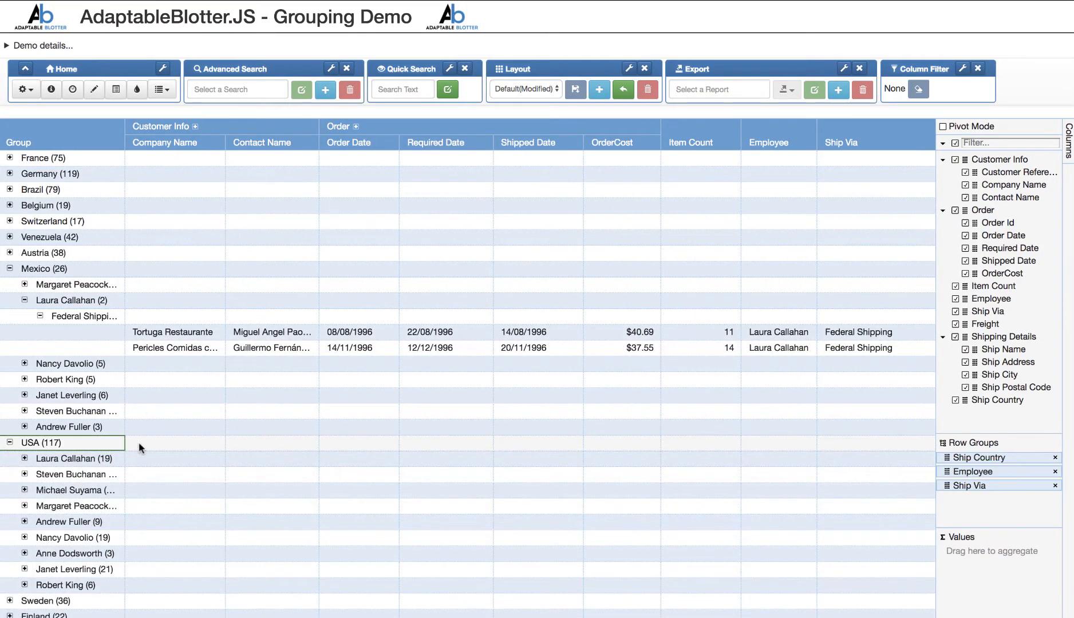
scroll(138, 442, down, 2)
click(25, 395)
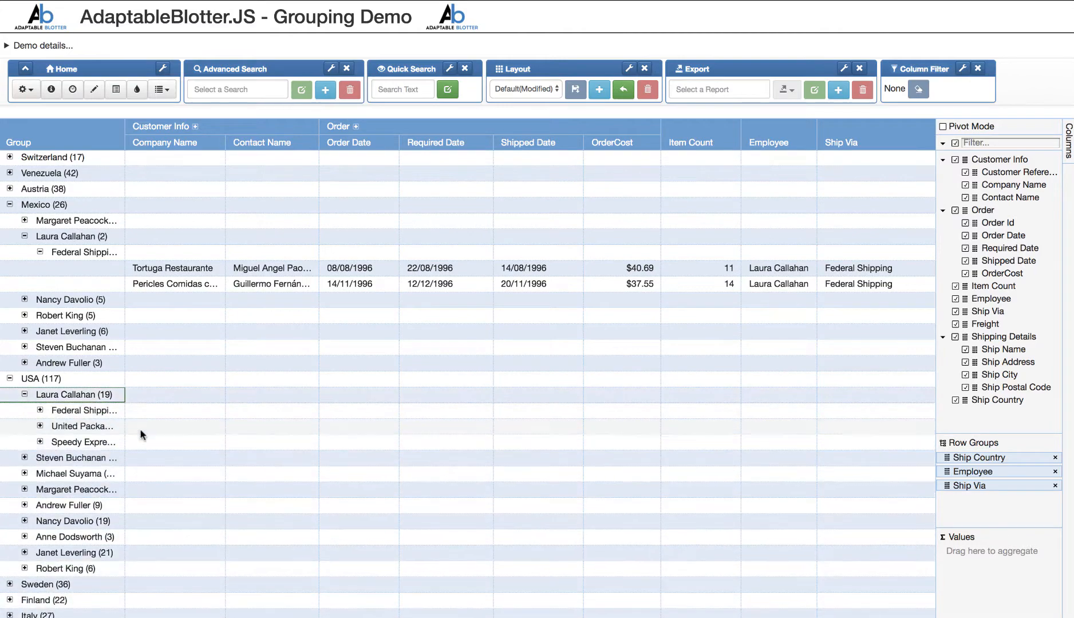
click(40, 426)
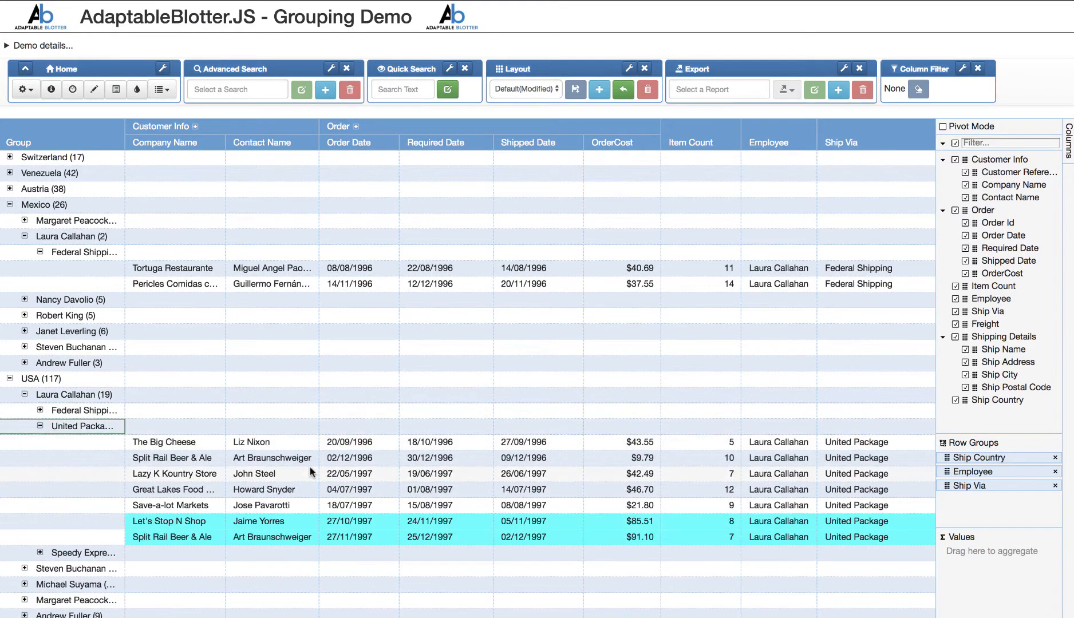
- Review the styled freight values of the USA group's United Package orders and quick search the grid for "at"
scroll(312, 458, down, 3)
scroll(326, 423, right, 8)
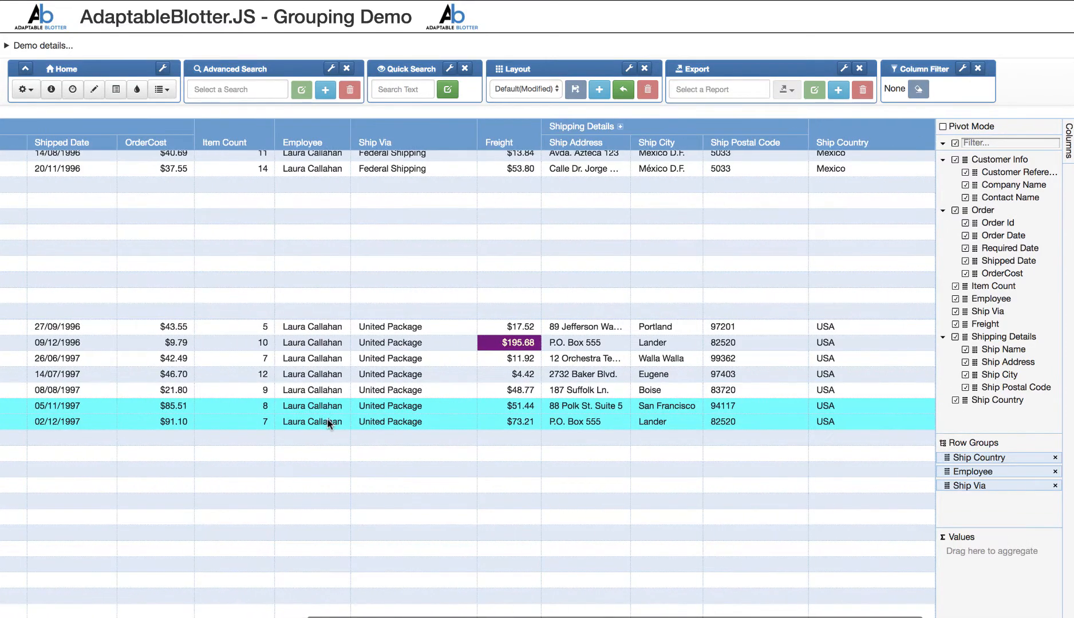
scroll(368, 376, left, 8)
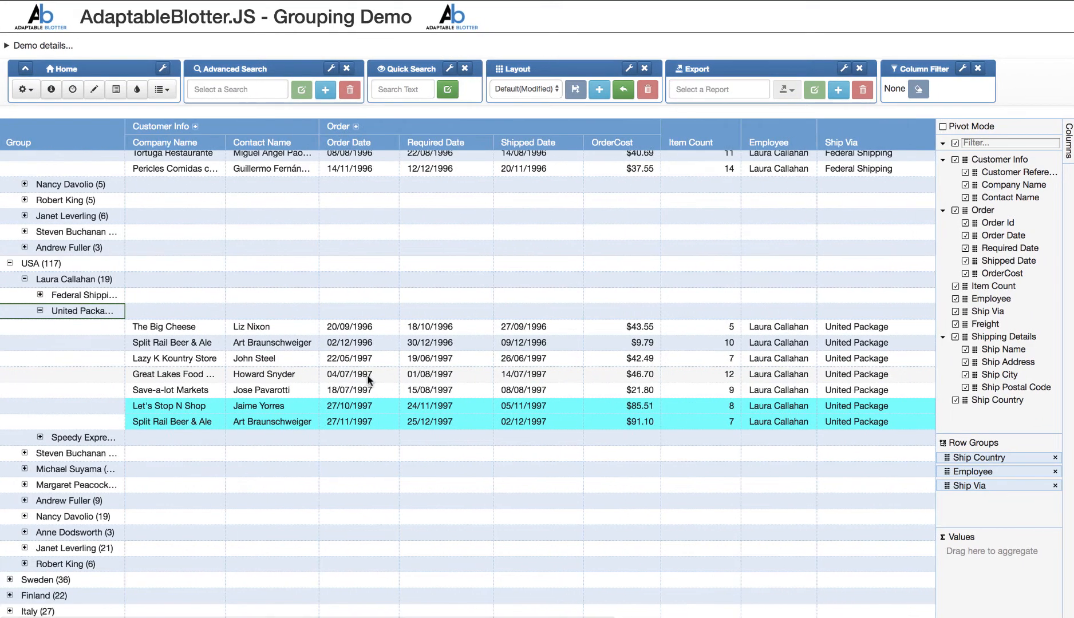
scroll(368, 376, up, 3)
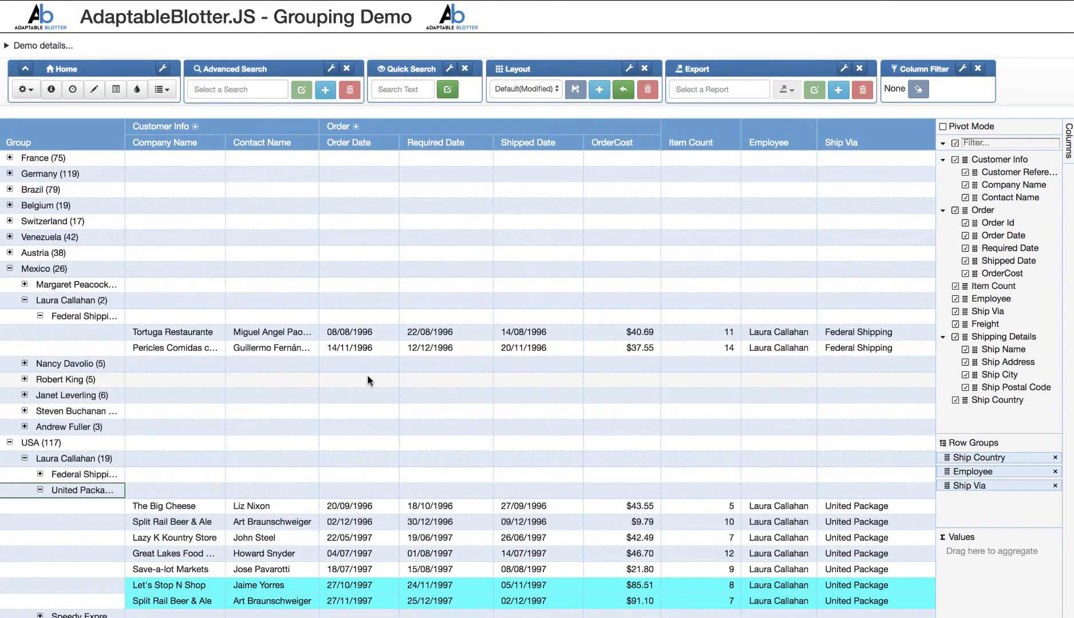
click(405, 92)
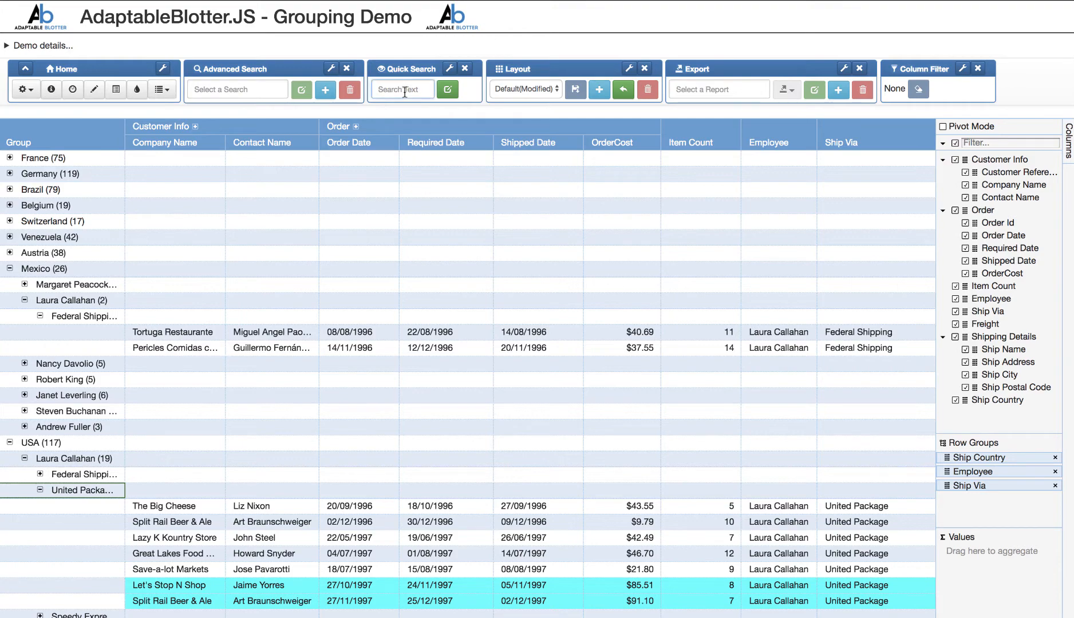
text(at)
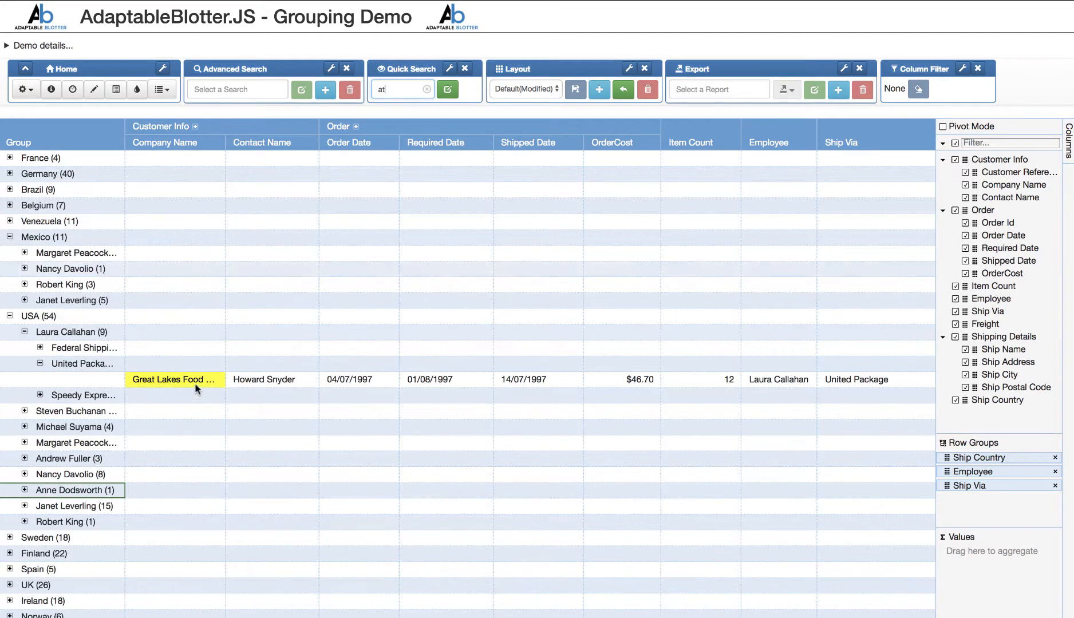
- Expand Venezuela down to its second employee's Federal Shipping orders and clear the quick search
click(11, 222)
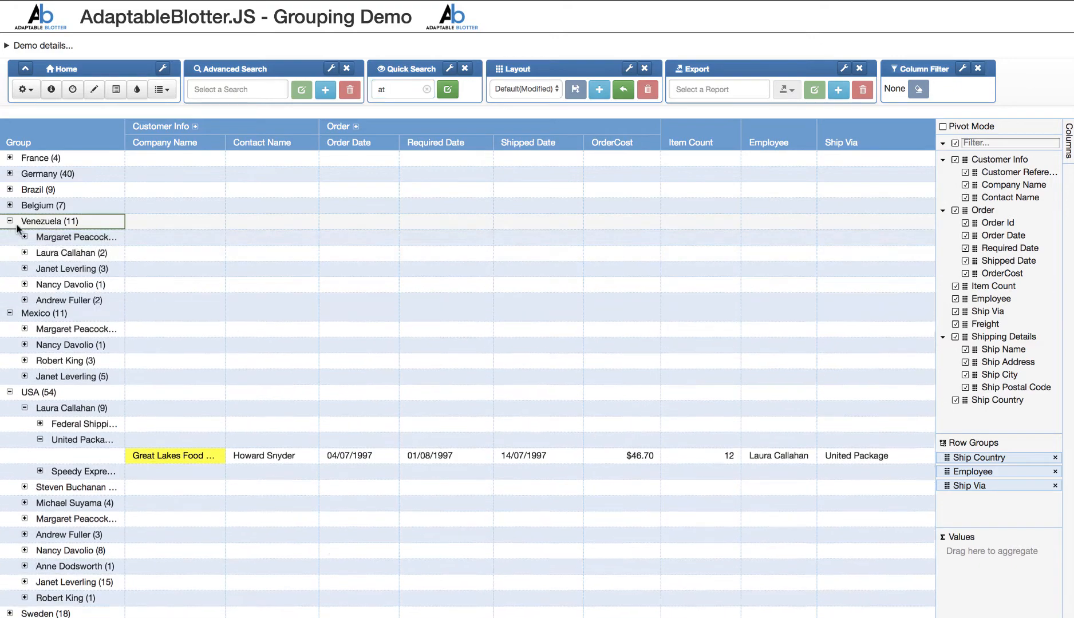
click(24, 252)
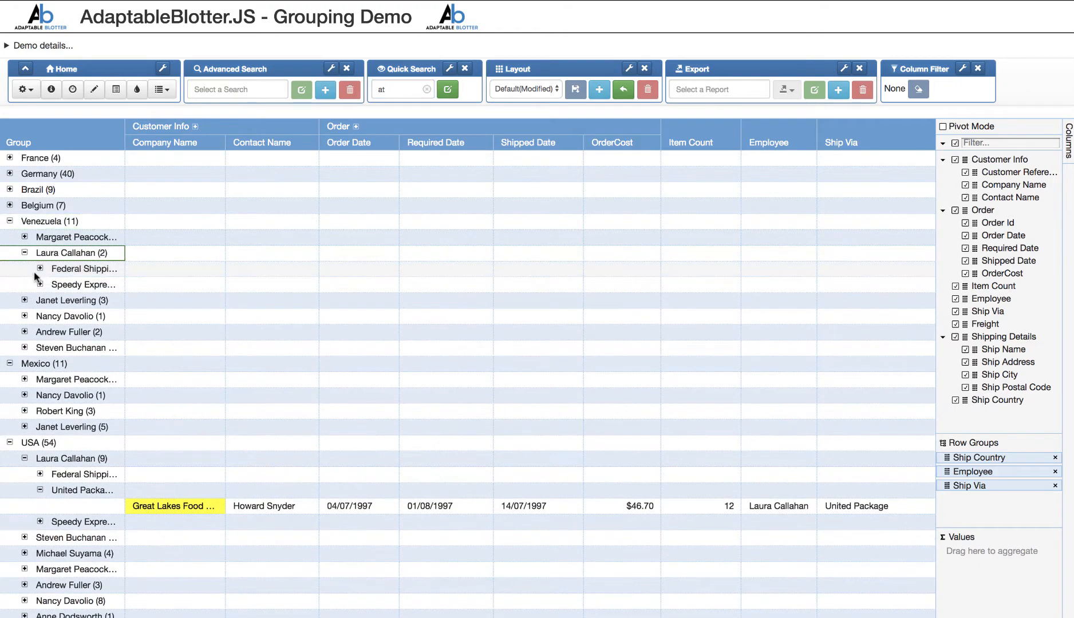
click(40, 269)
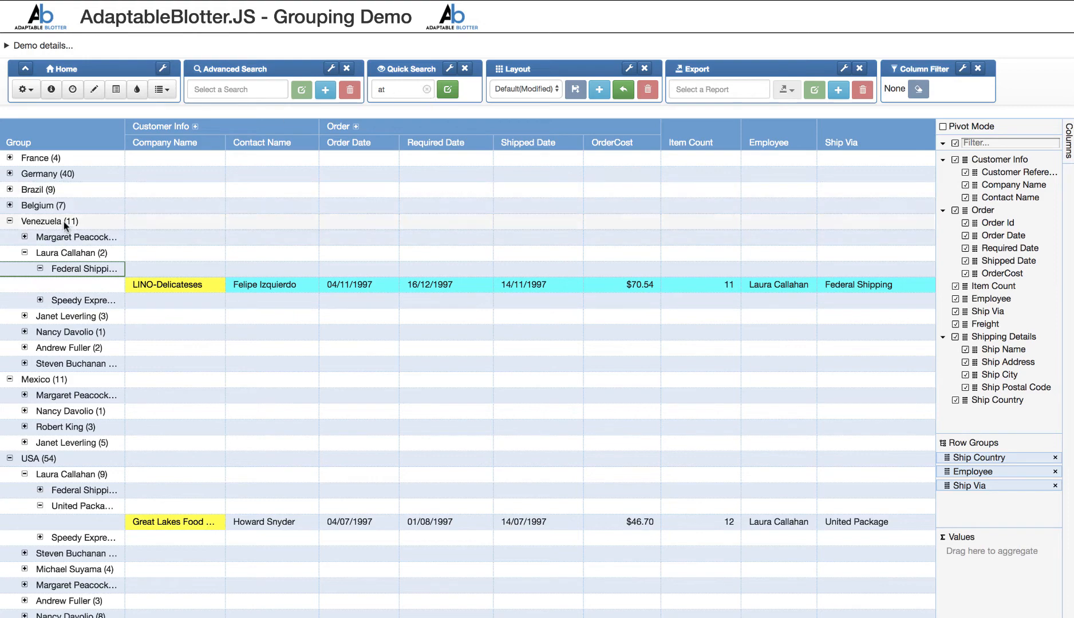
click(427, 91)
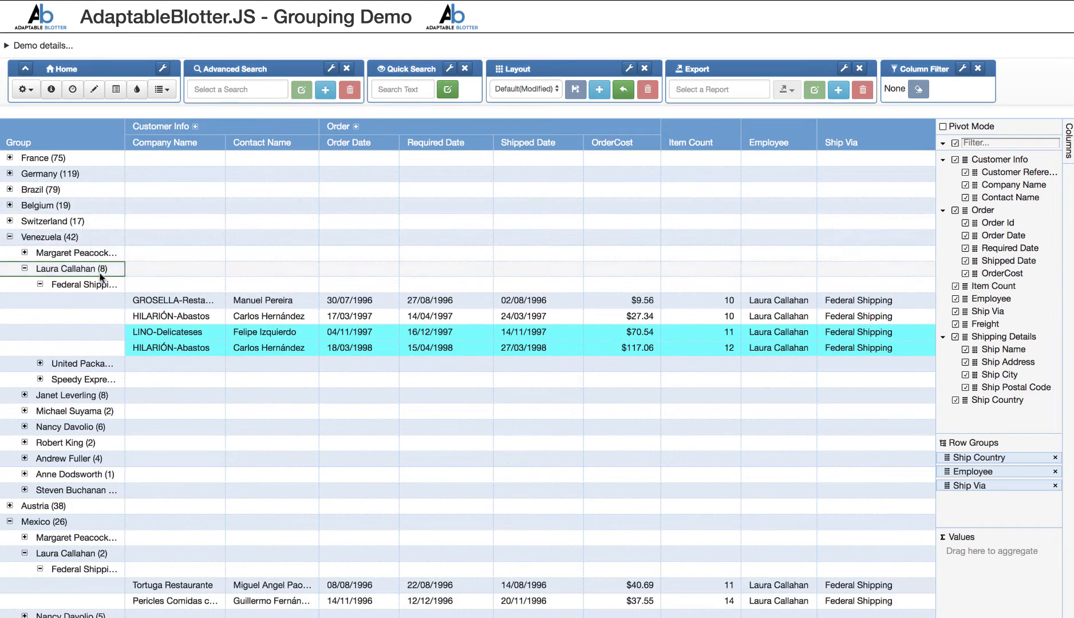
- Remove Ship Via from the row groups, and expand the UK group to check its first employee's orders
scroll(482, 387, down, 6)
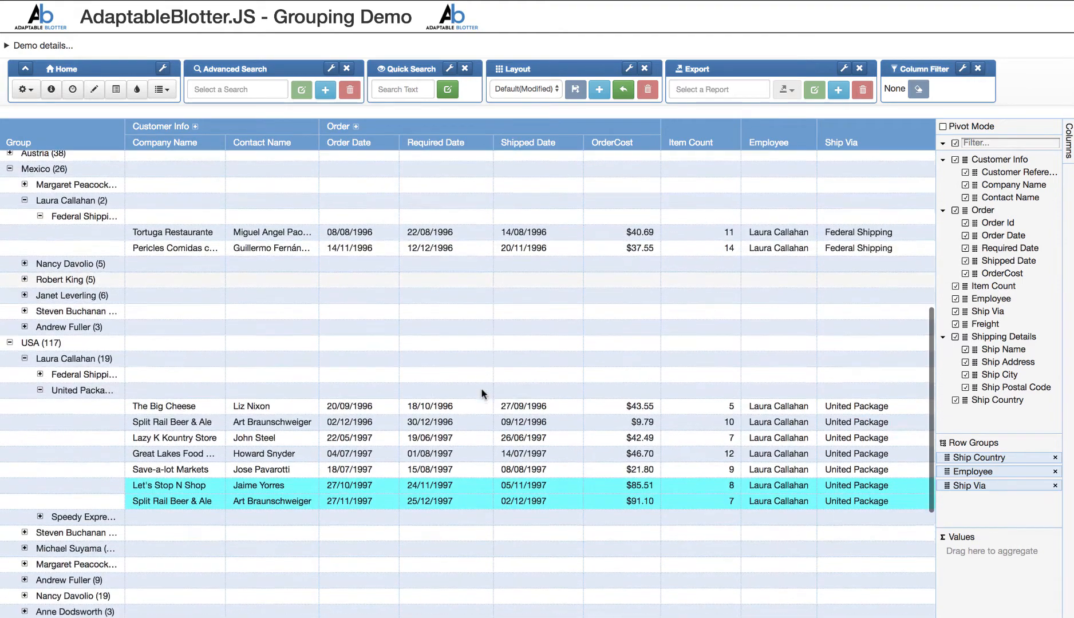
click(1055, 485)
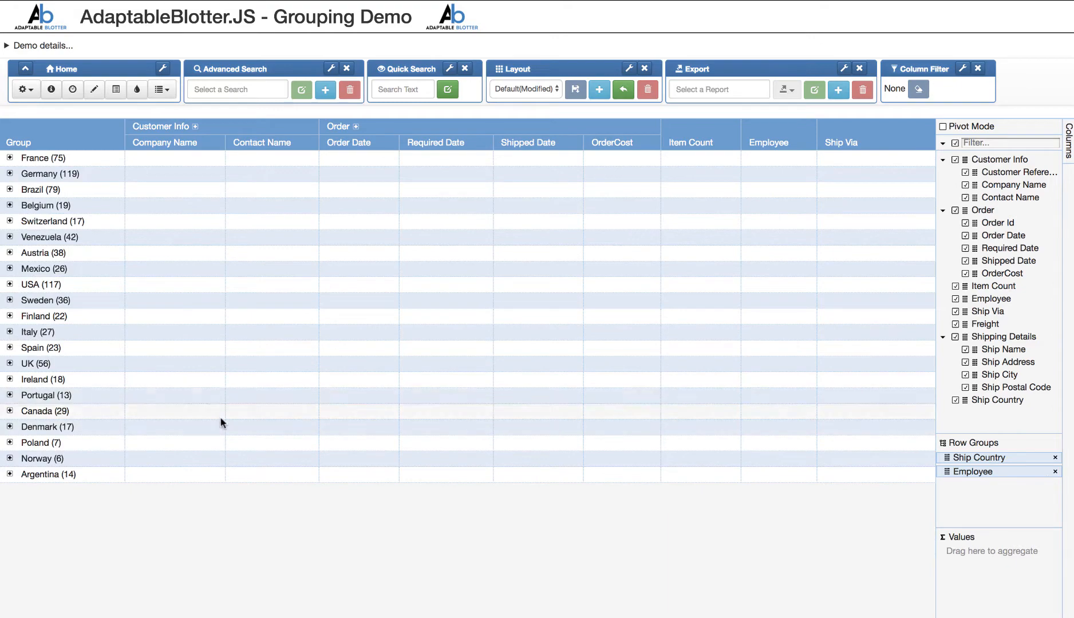
click(9, 364)
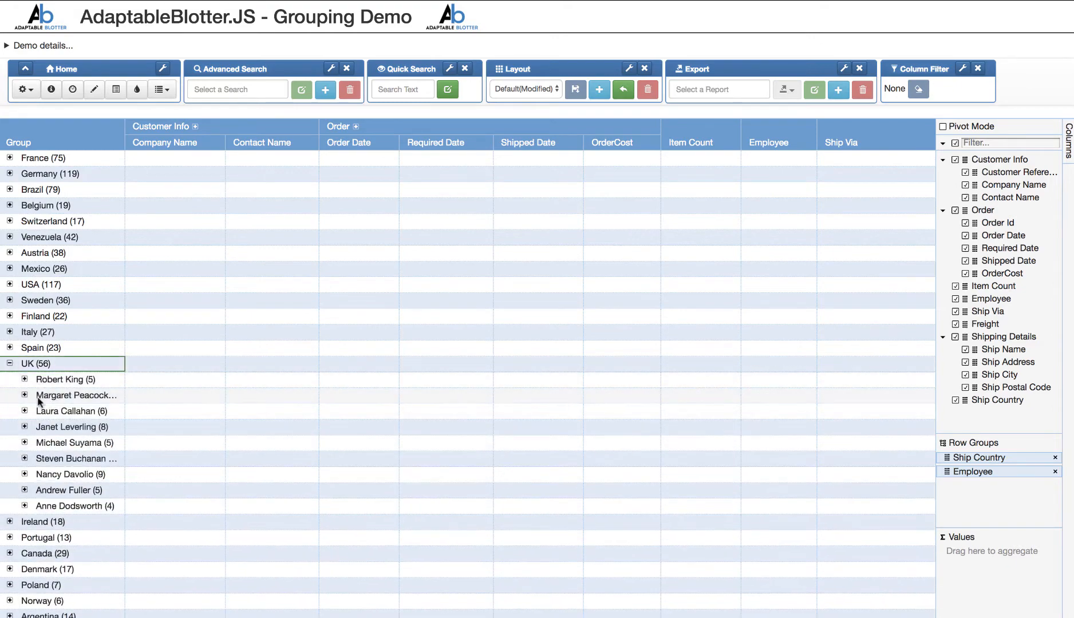
click(25, 380)
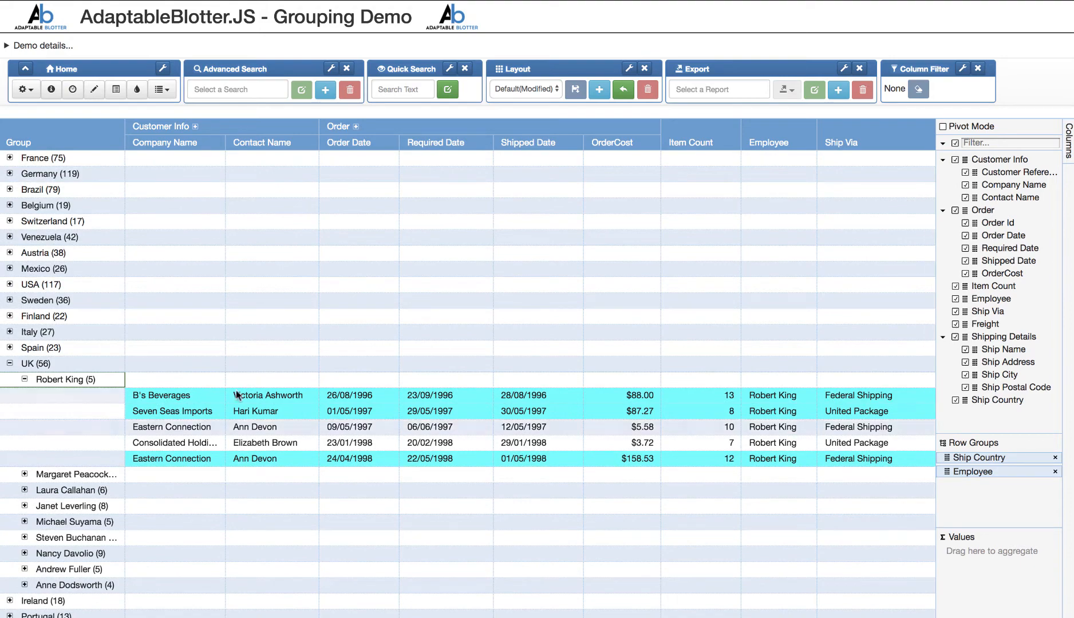
click(25, 381)
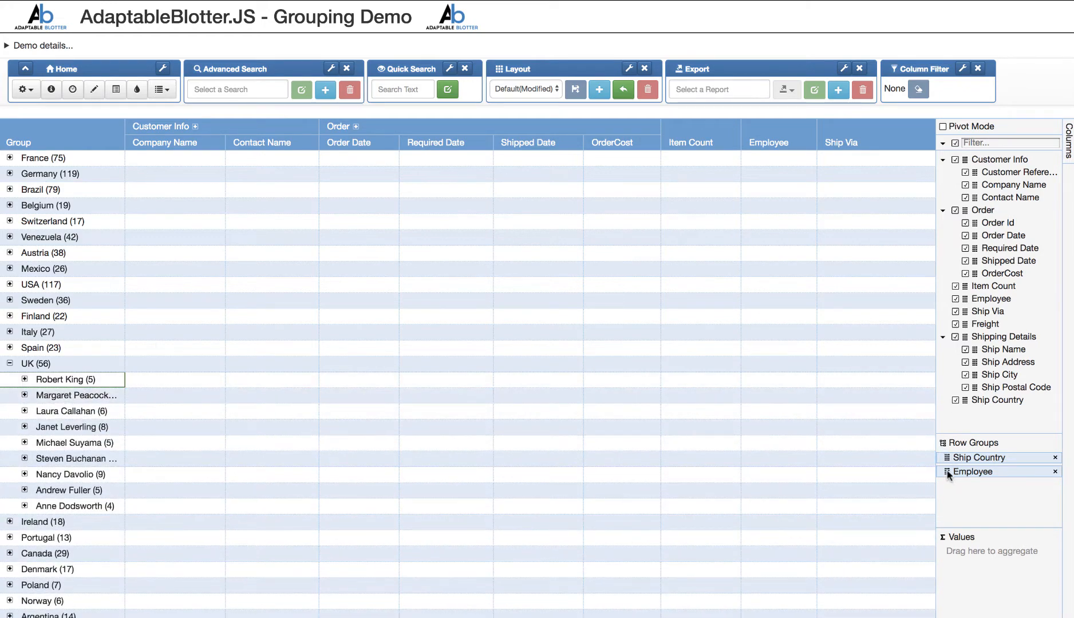
- Place Employee ahead of Ship Country in the row groups, check the first employee's countries, and remove Ship Country
drag(948, 474, 950, 454)
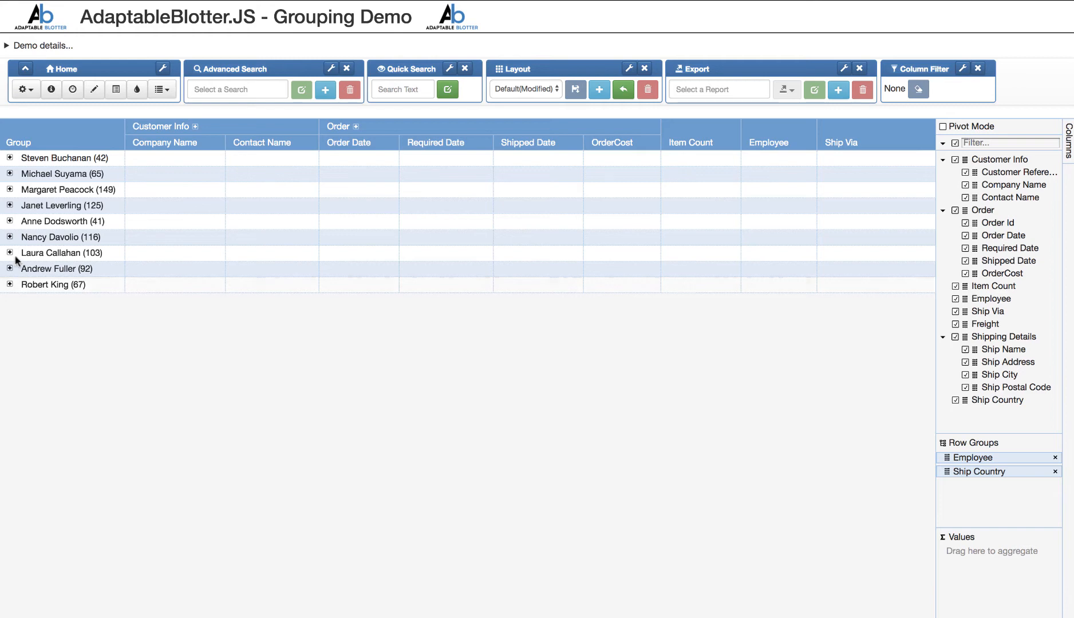
click(9, 158)
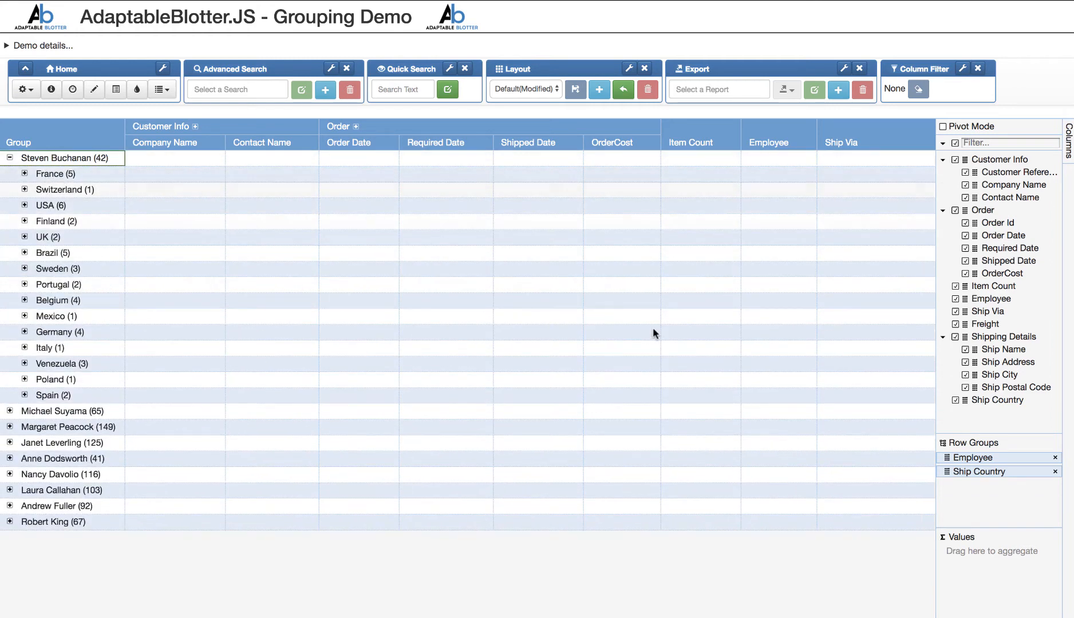
click(1055, 472)
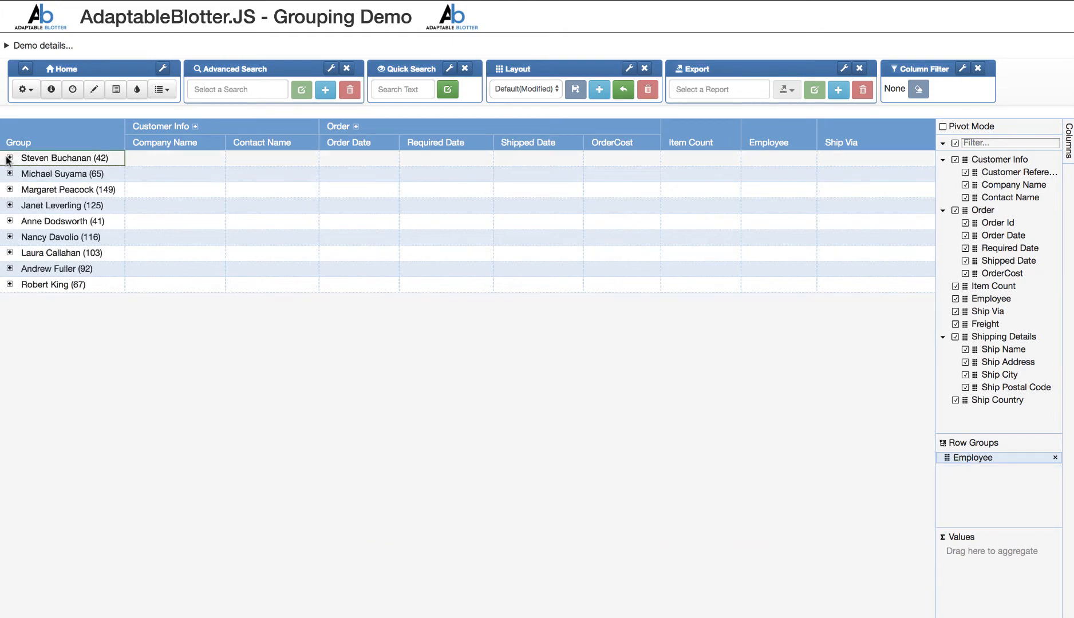
- Bulk update the Employee cells of all orders in the first employee's group to a new employee's full name
click(9, 158)
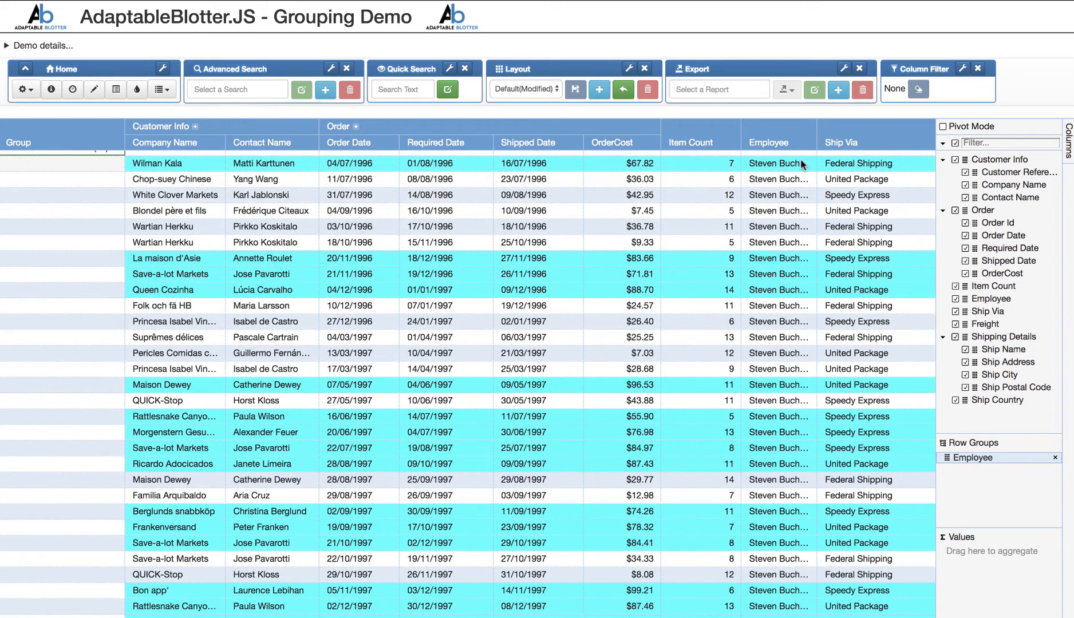
drag(805, 170, 782, 493)
scroll(791, 608, down, 5)
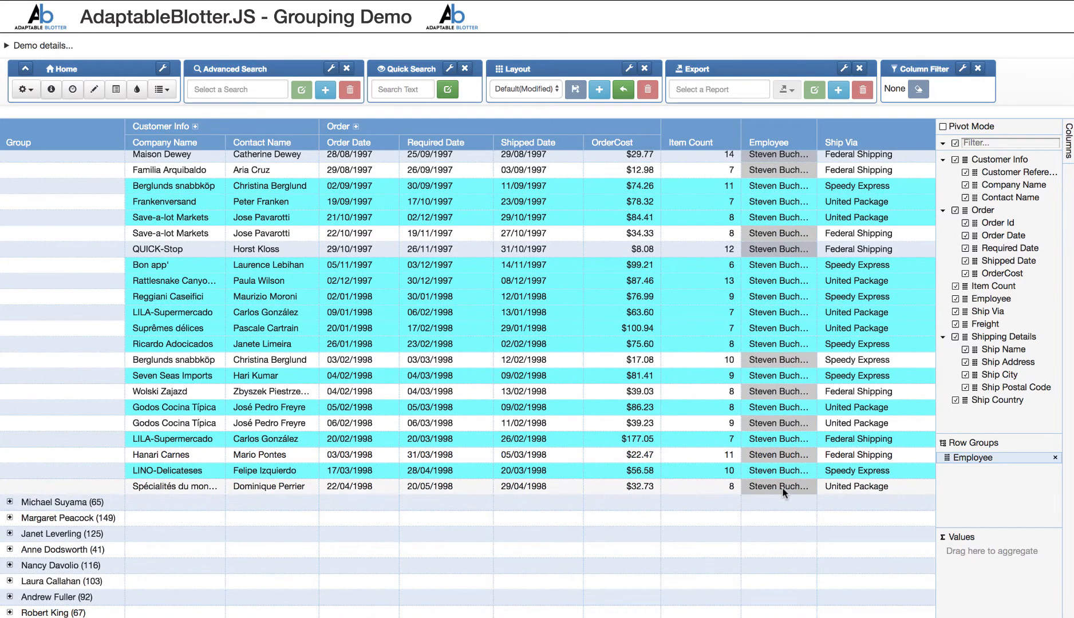
click(27, 90)
click(57, 125)
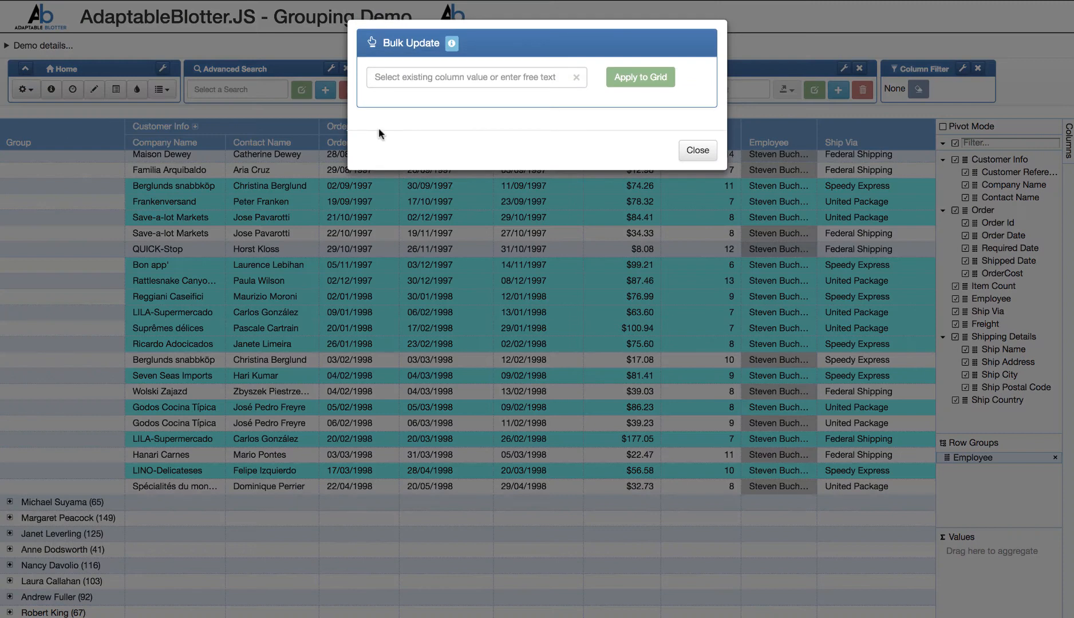
click(424, 77)
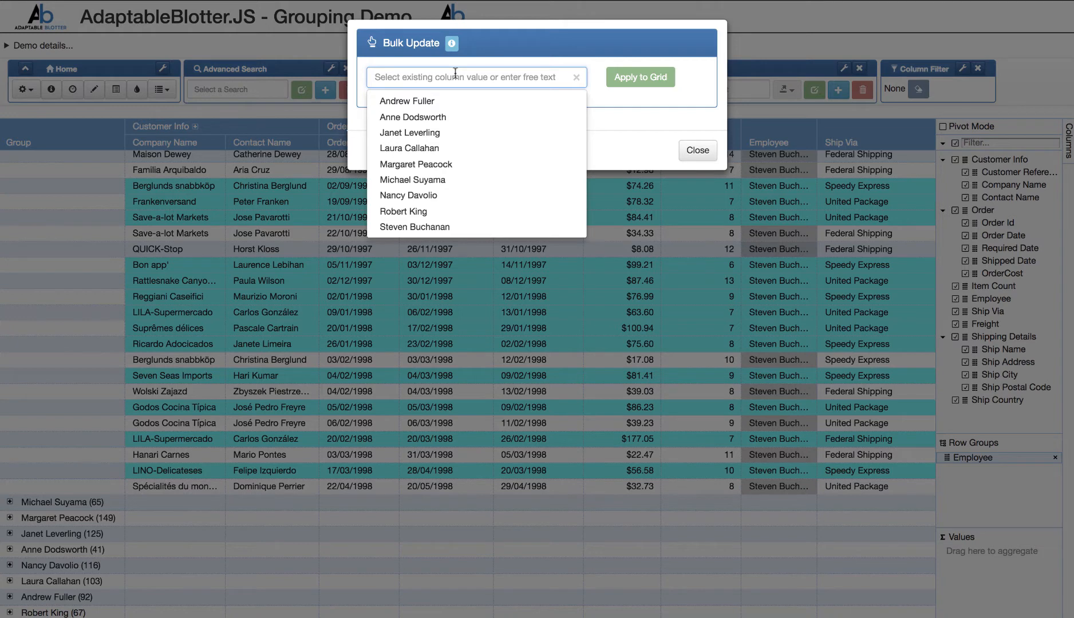
text(John smi)
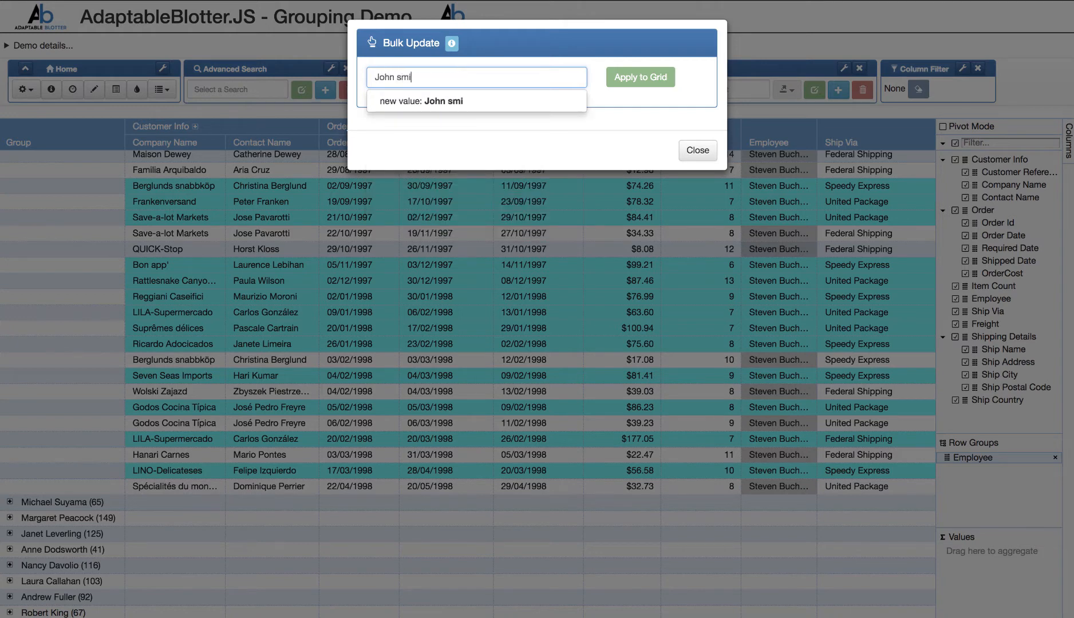
text( Smith)
click(448, 101)
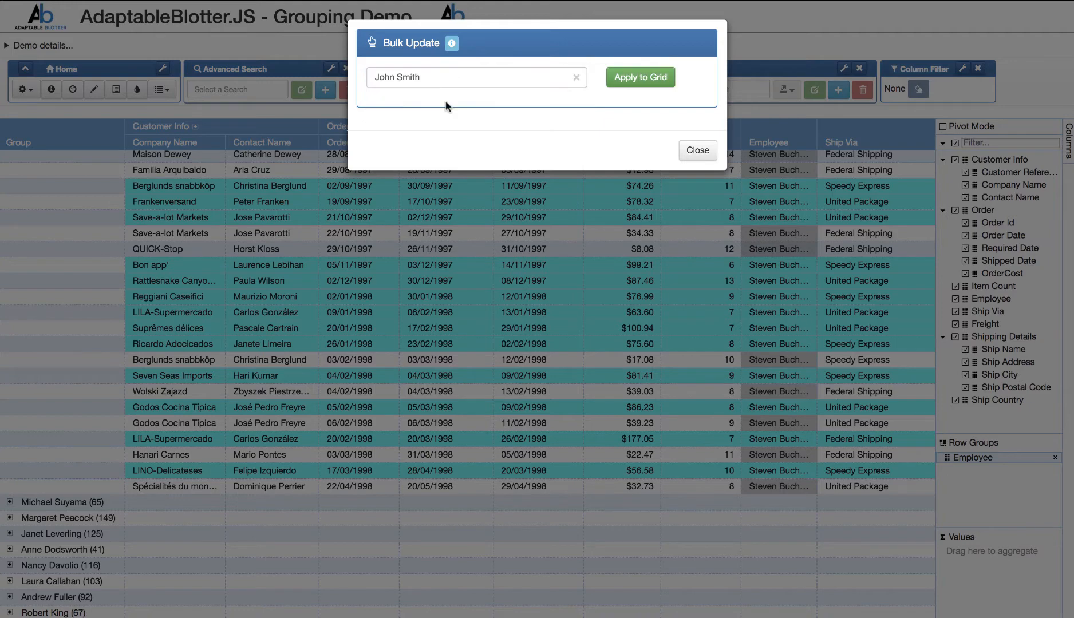
click(636, 79)
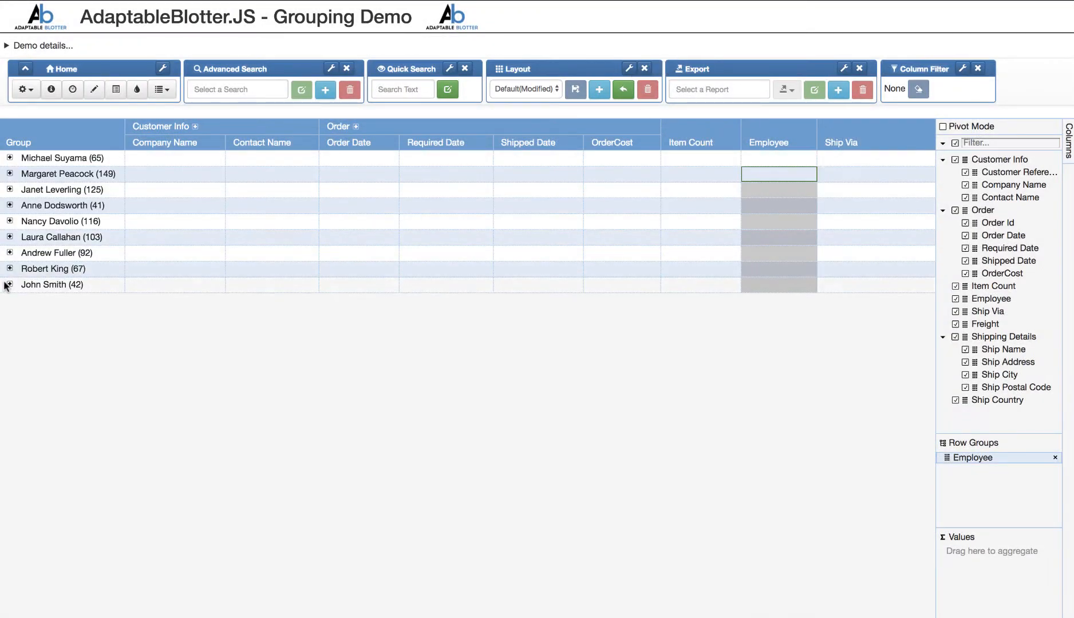
- Expand the newly named employee's group and review its orders across to the Ship Country column
click(10, 285)
scroll(312, 347, down, 2)
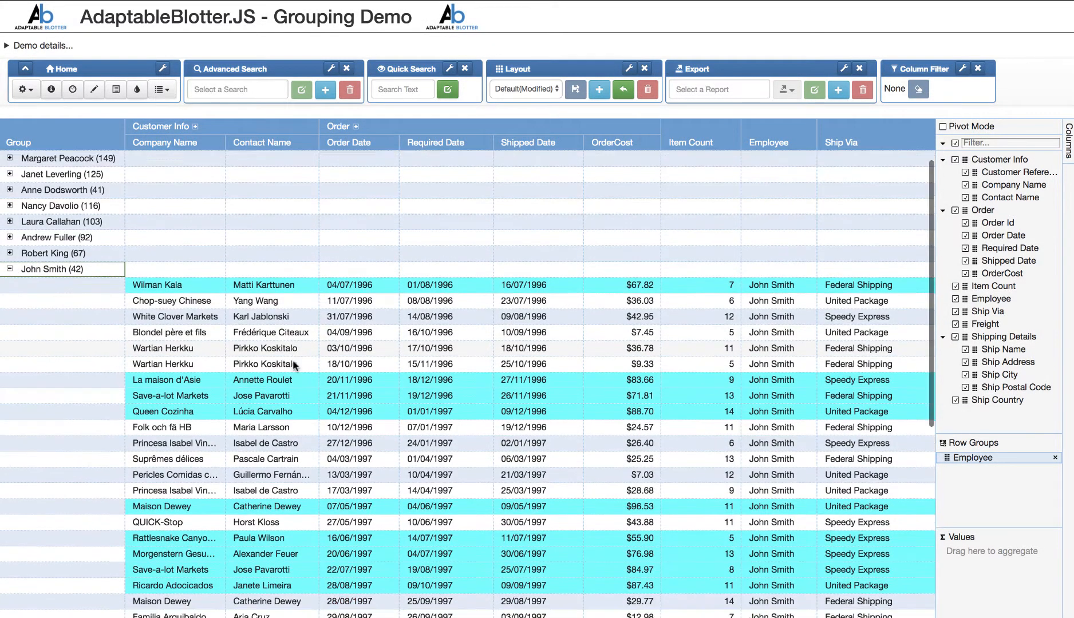
scroll(658, 298, up, 1)
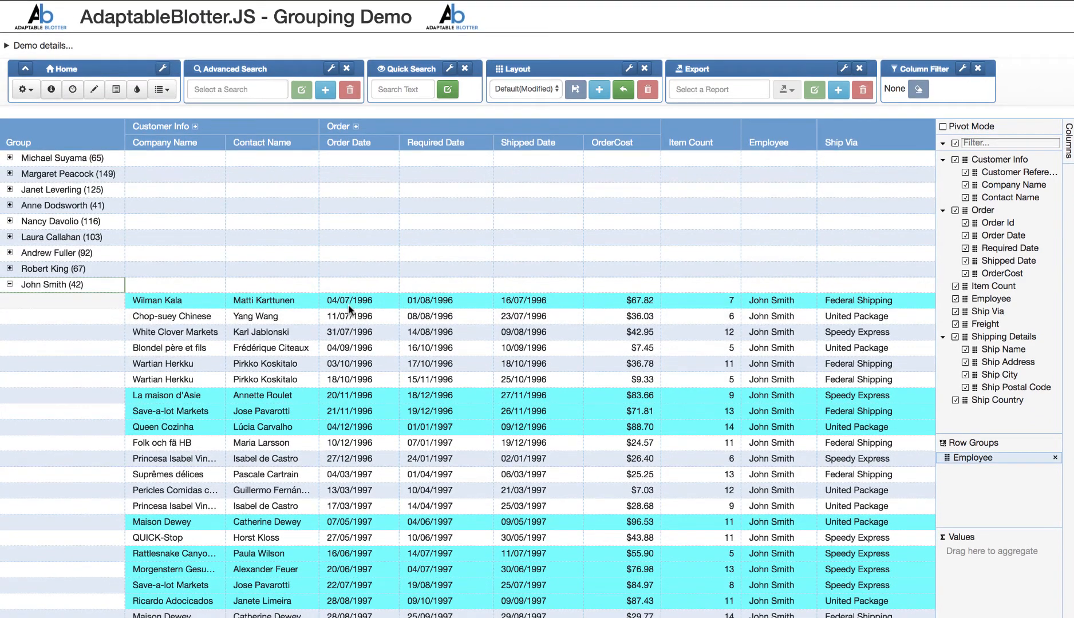
scroll(348, 304, right, 10)
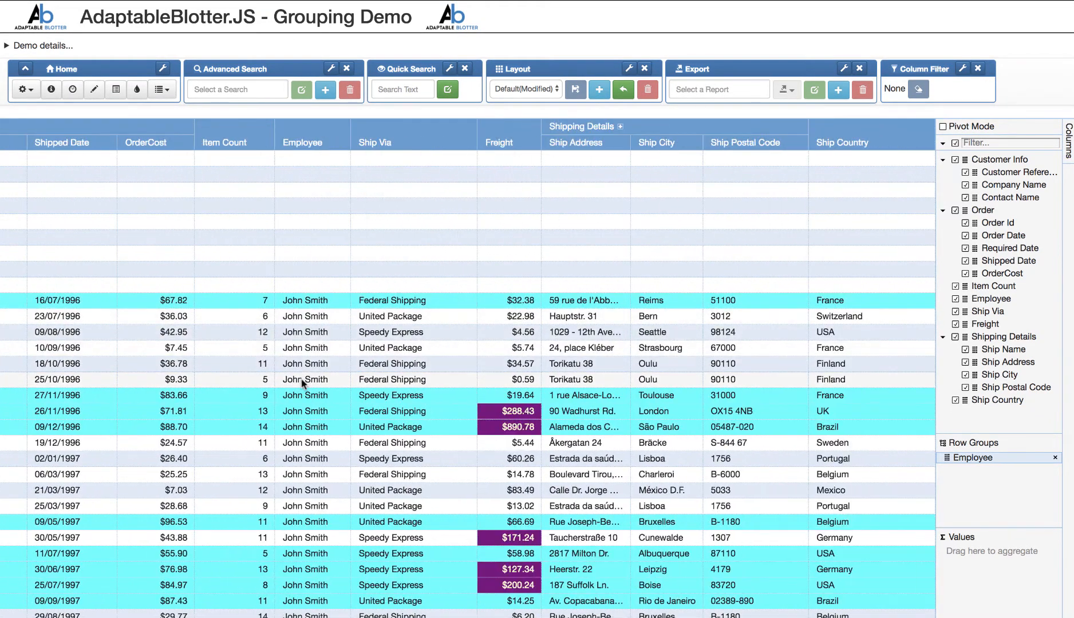
- Apply the saved advanced search "group search" to the employee-grouped rows
scroll(305, 384, left, 10)
click(230, 92)
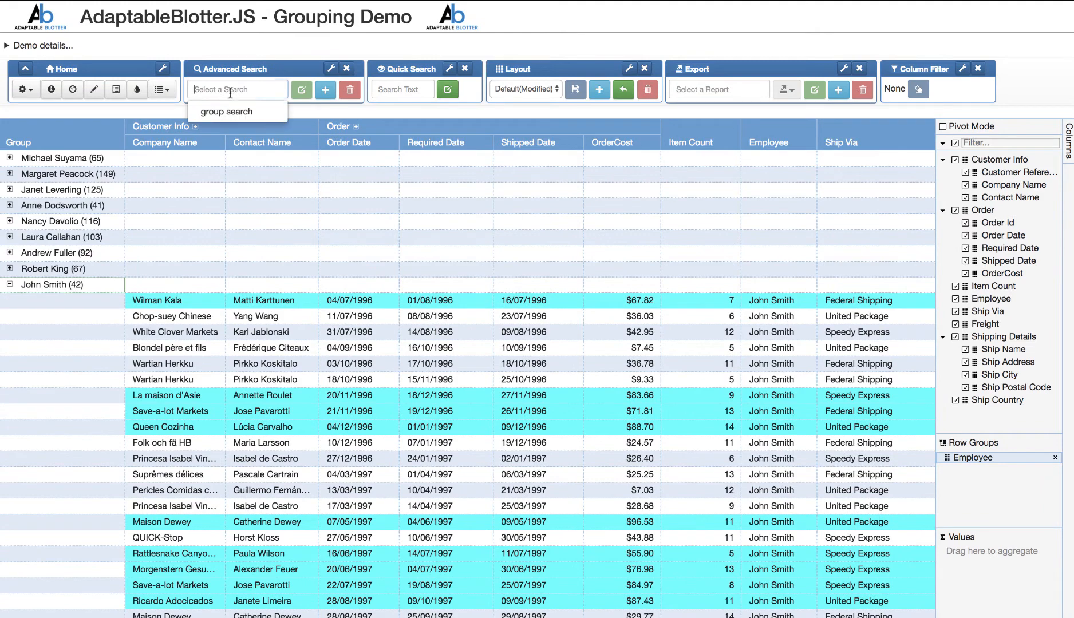
click(235, 117)
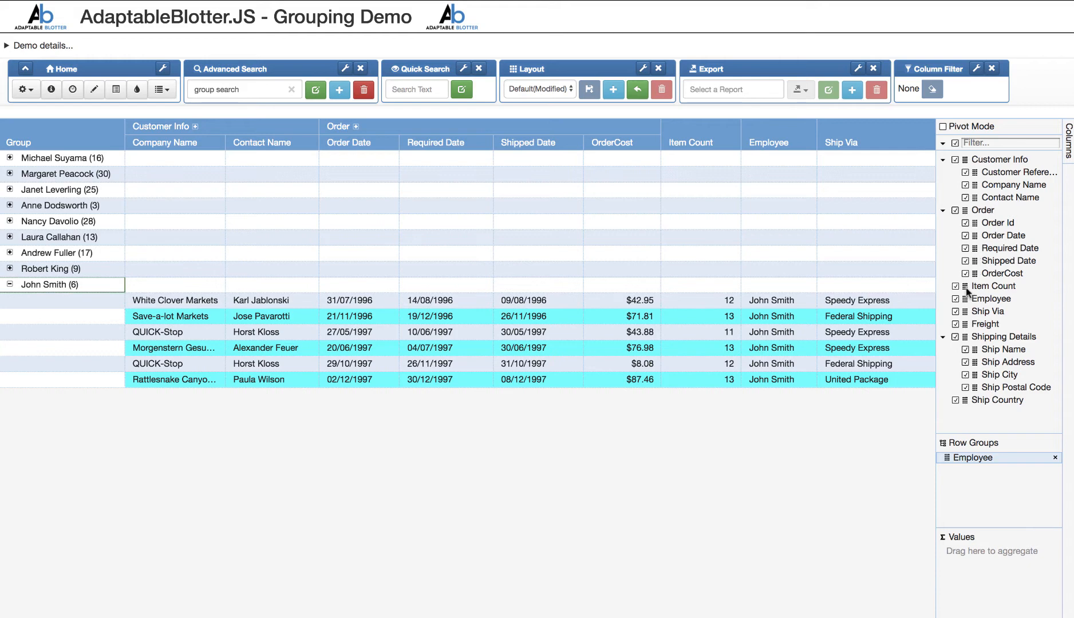
- Aggregate Item Count and OrderCost as sums per employee group, and collapse the last employee's group
drag(966, 289, 990, 551)
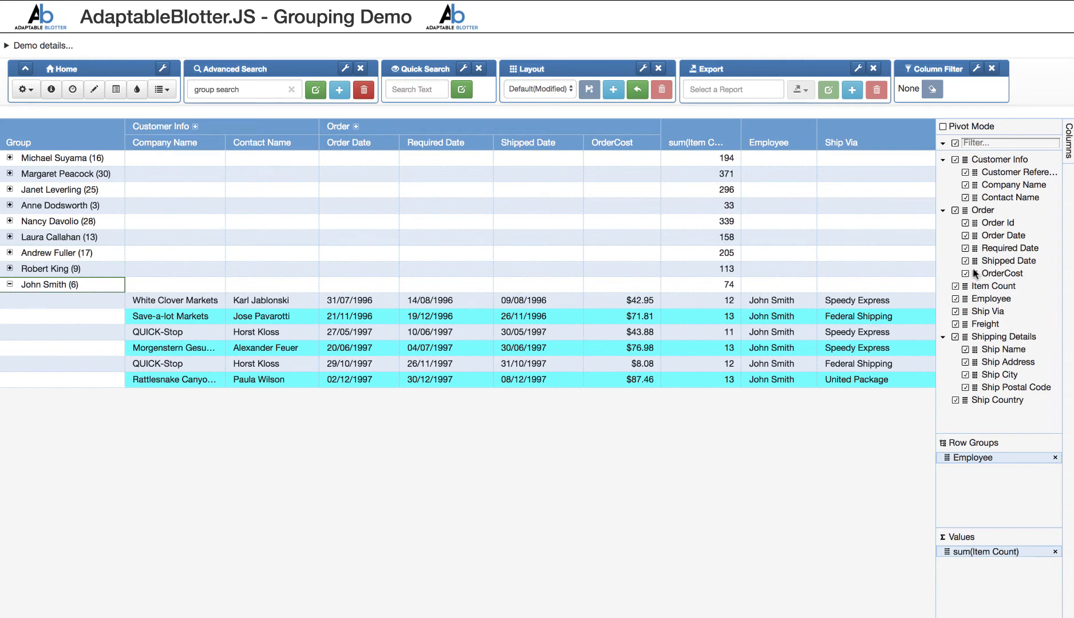
drag(976, 274, 985, 564)
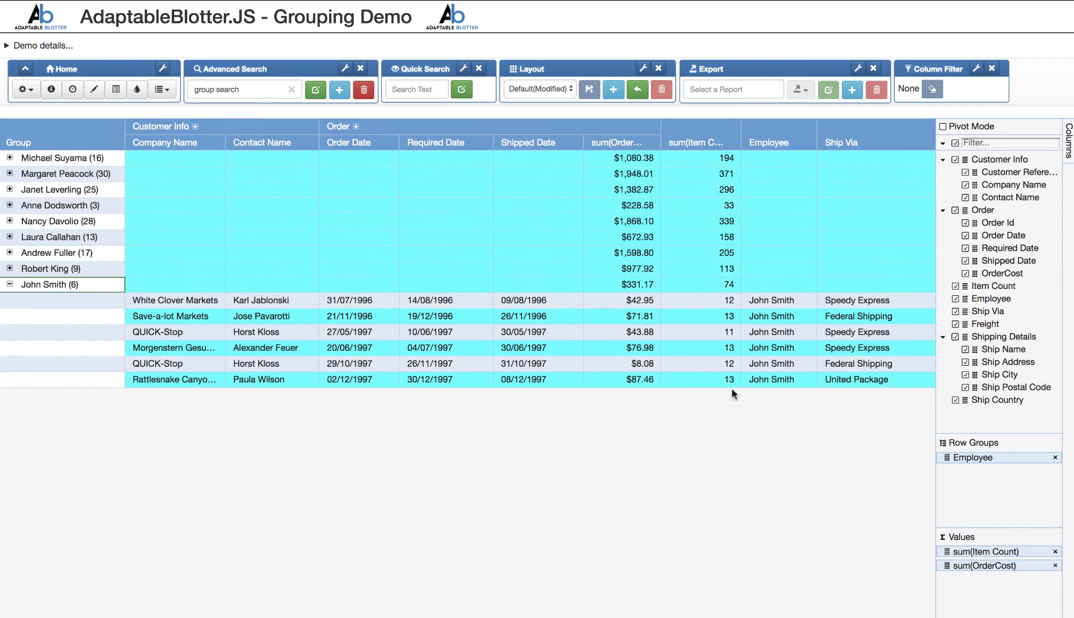
click(10, 284)
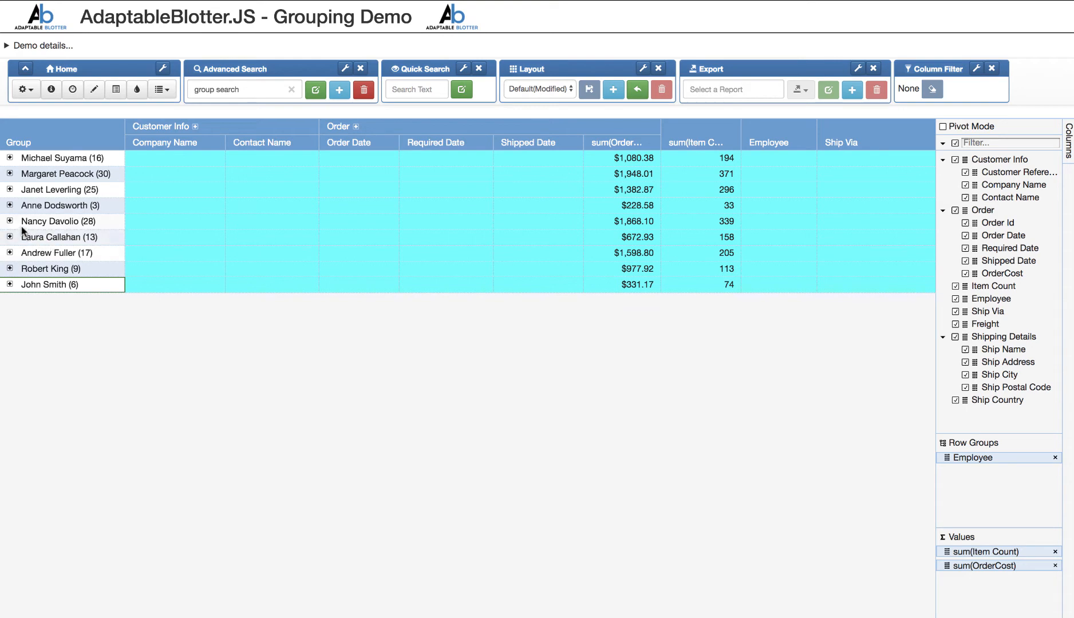
- Delete the Whole Row conditional style for OrderCost above 50 and check the grouped rows
click(136, 89)
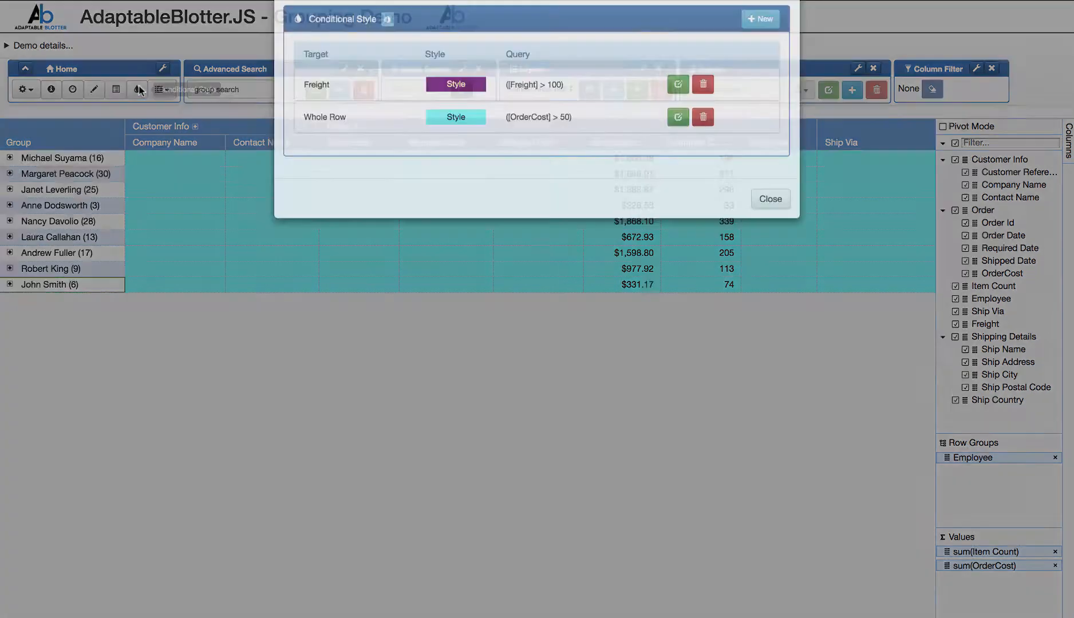
click(703, 141)
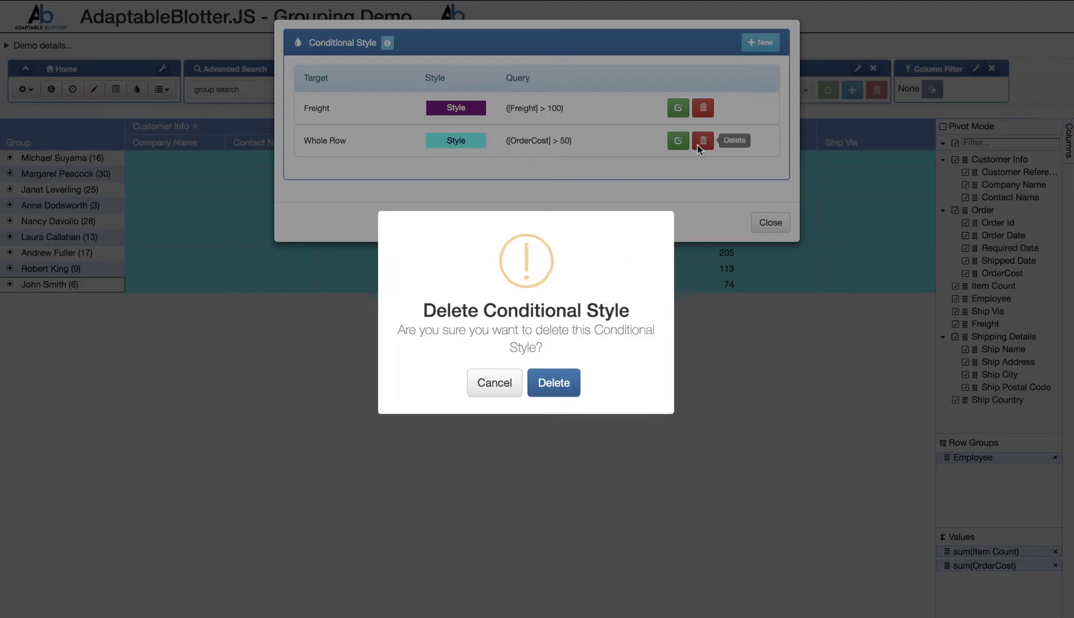
click(570, 383)
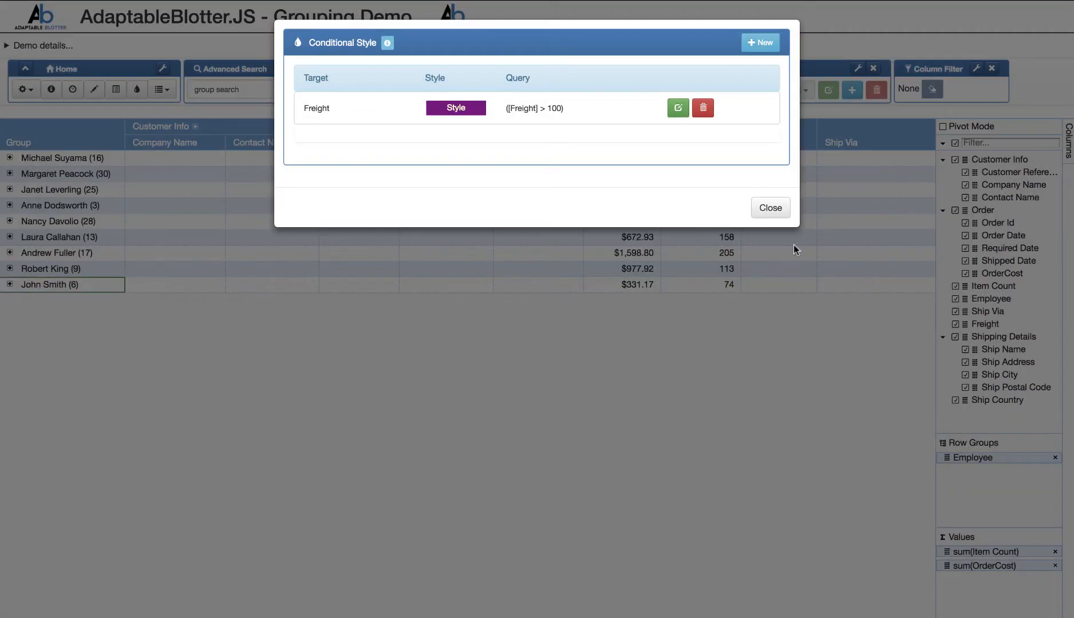
click(773, 223)
scroll(670, 223, right, 5)
scroll(787, 250, left, 6)
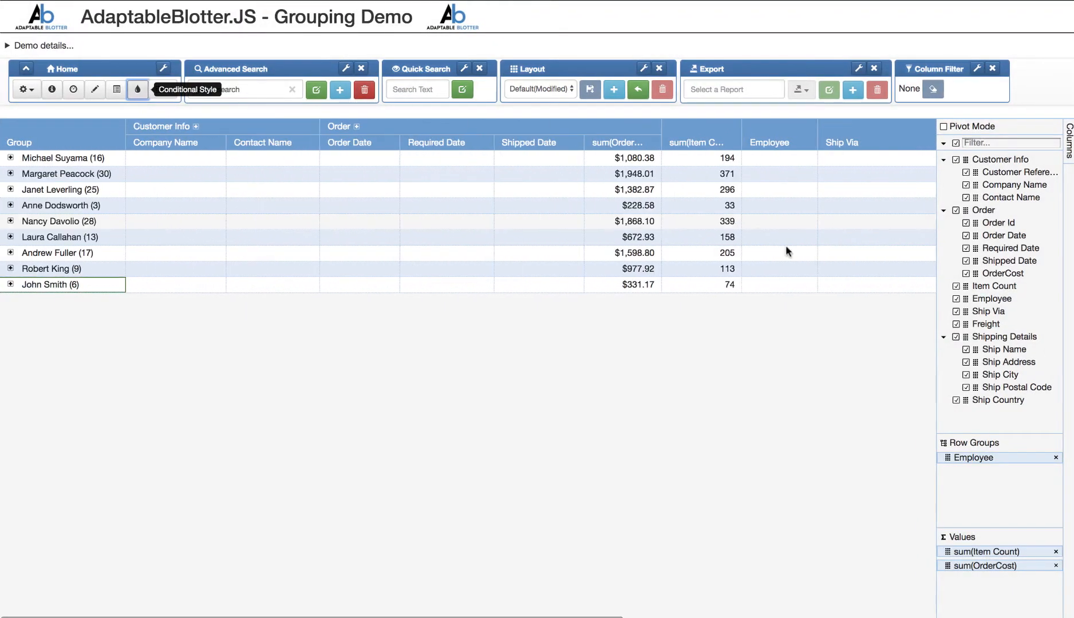
- Aggregate Freight as a sum per employee group and check its styling on the group rows and inside the third-last employee's group
drag(967, 324, 966, 567)
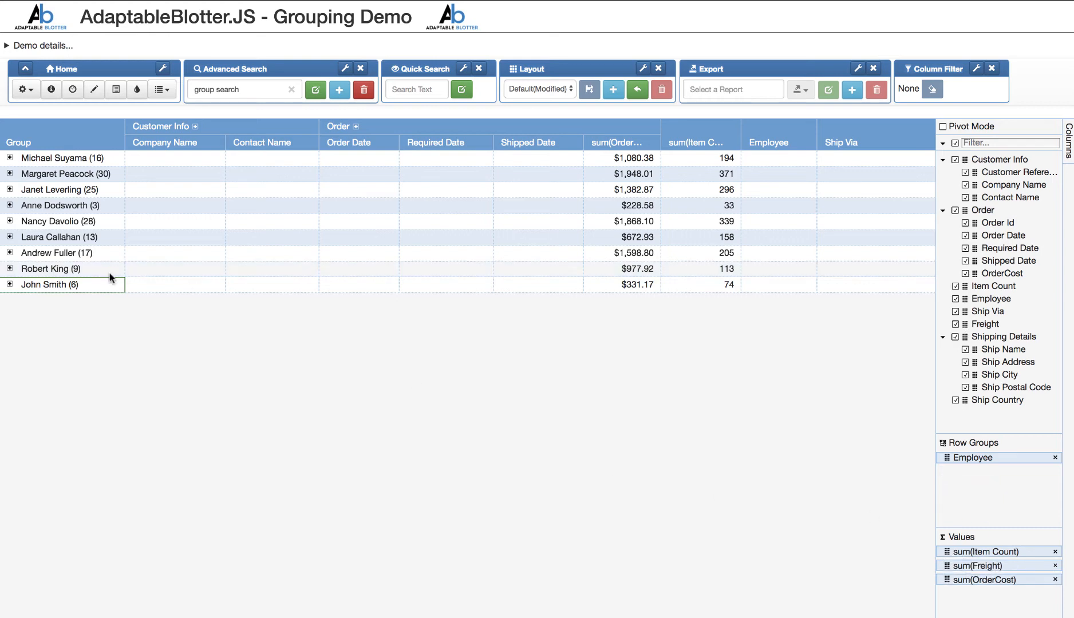
scroll(557, 249, right, 8)
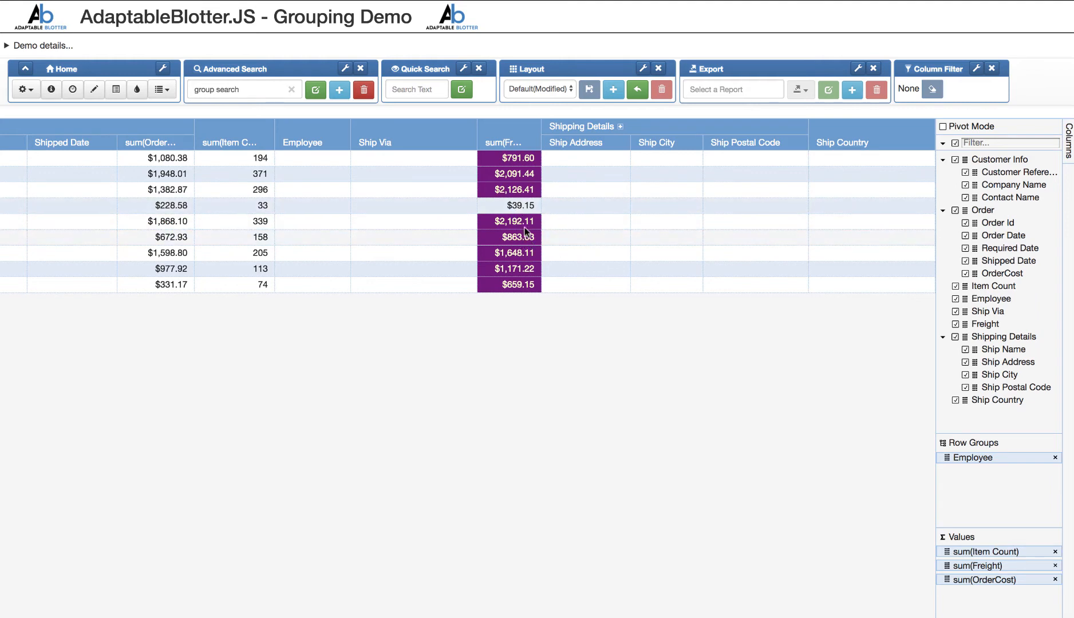
scroll(520, 216, left, 8)
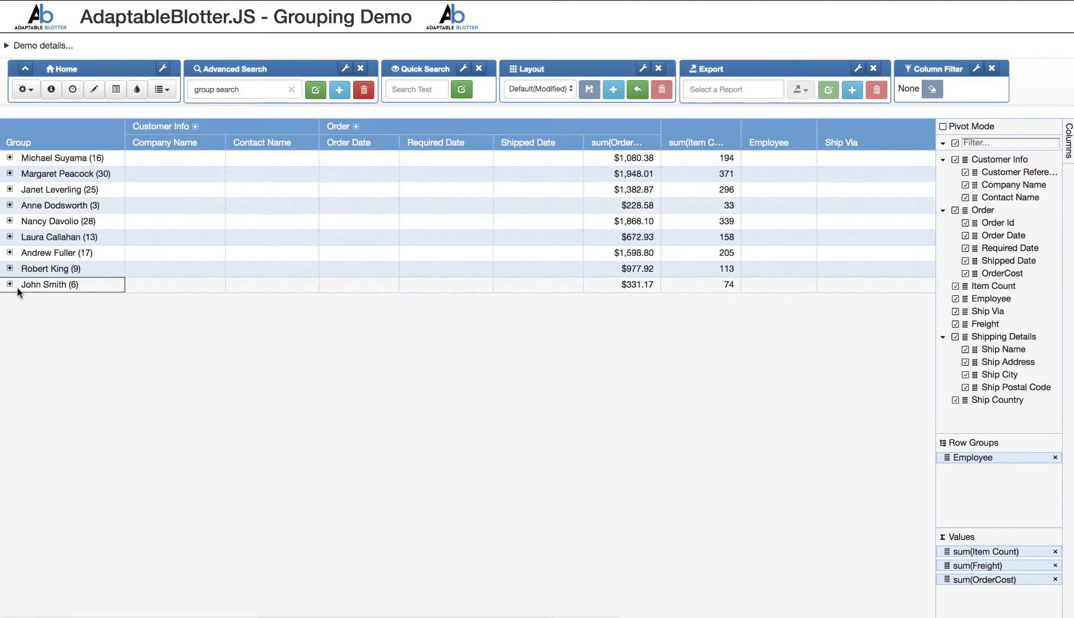
click(9, 253)
scroll(490, 316, right, 8)
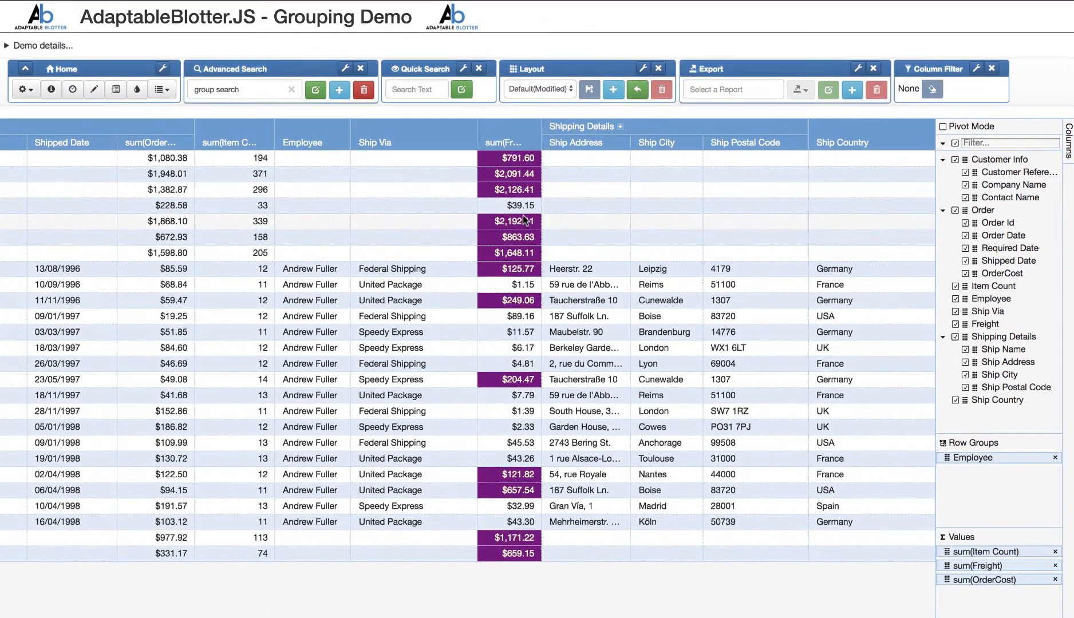
scroll(489, 231, left, 2)
scroll(490, 232, left, 8)
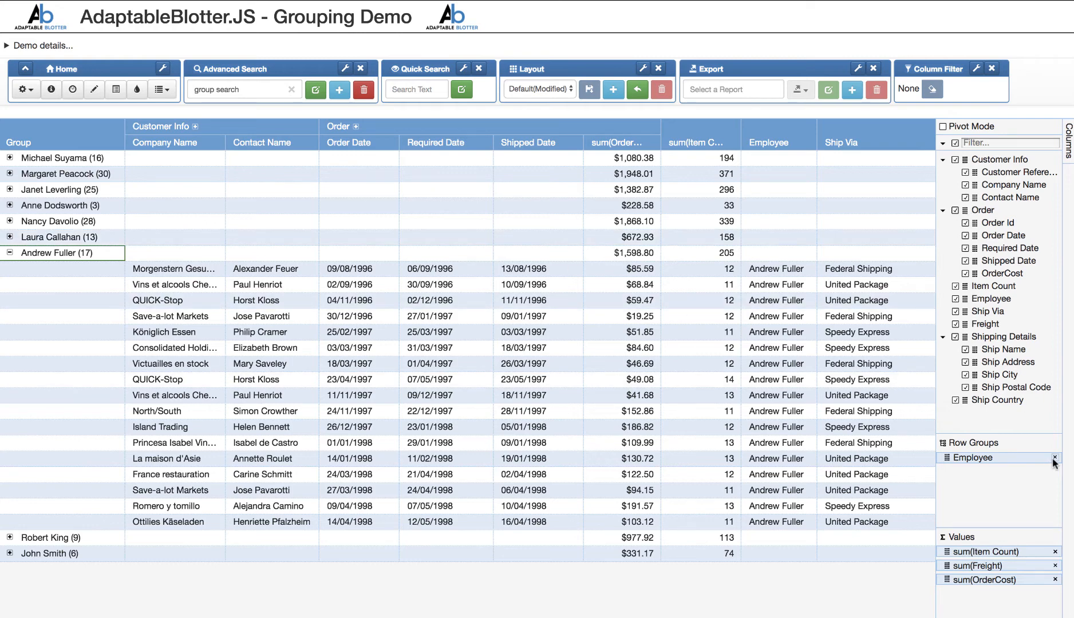
- Turn on Pivot Mode and add Ship Via and Ship Country as row groups above Employee
click(944, 127)
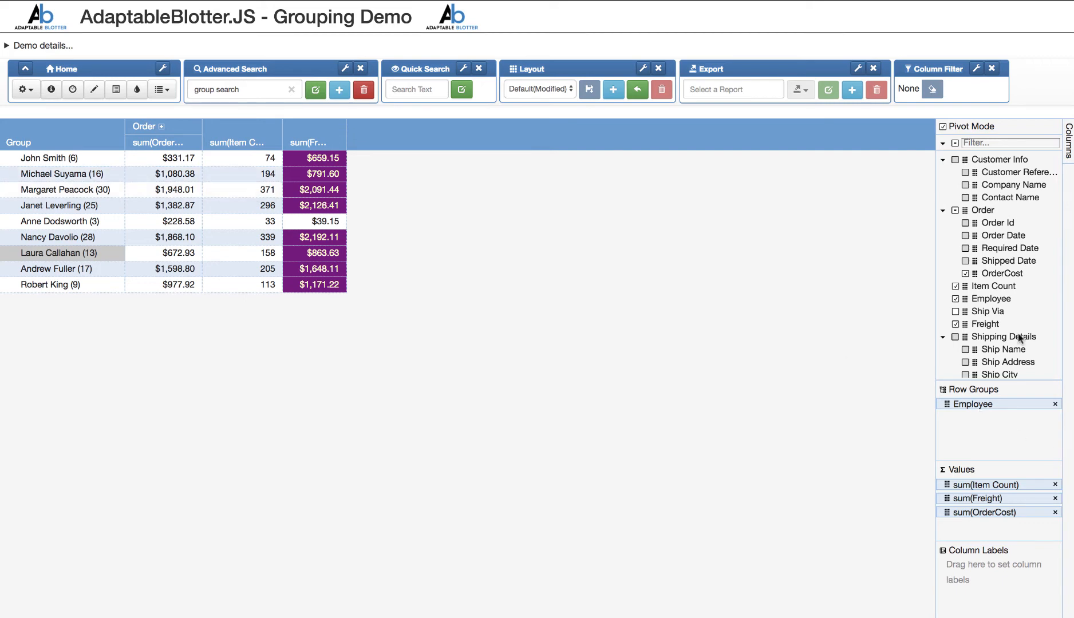
drag(965, 314, 972, 404)
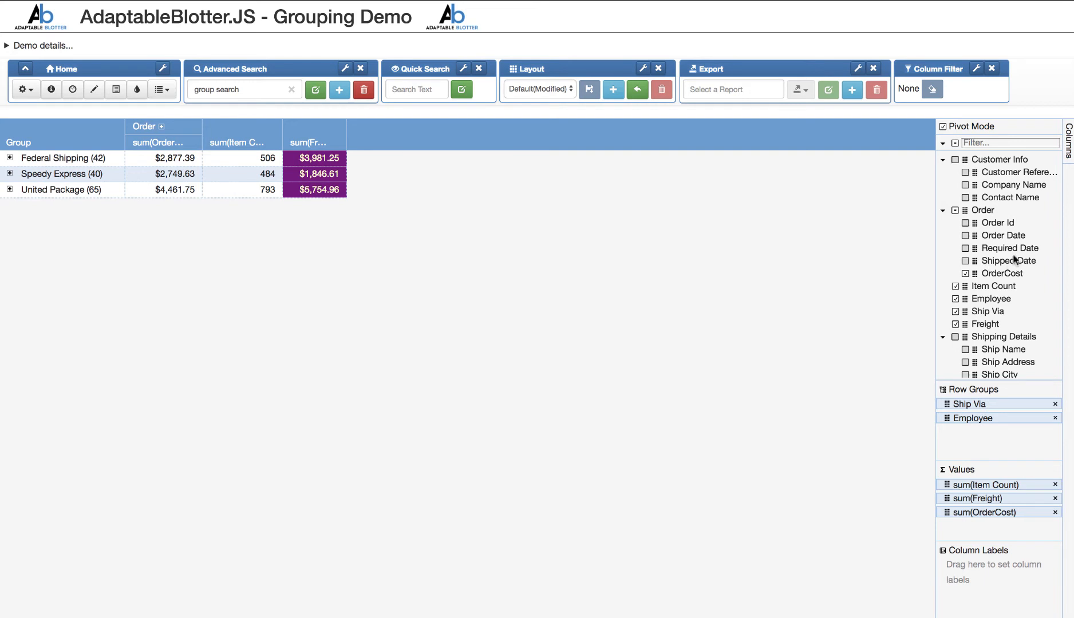
scroll(996, 309, down, 1)
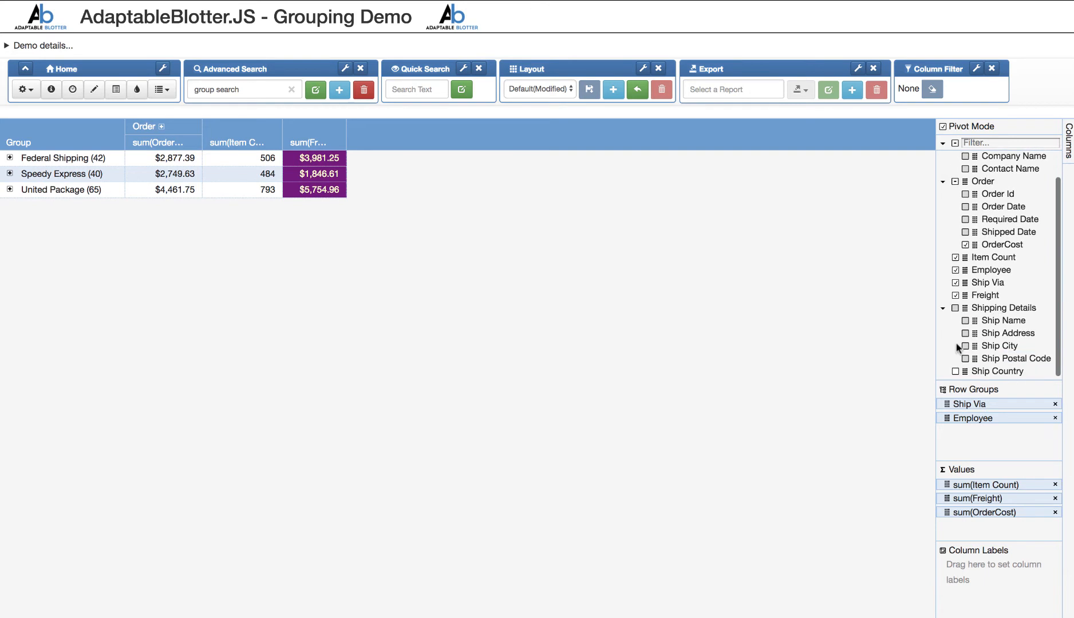
drag(966, 381, 976, 427)
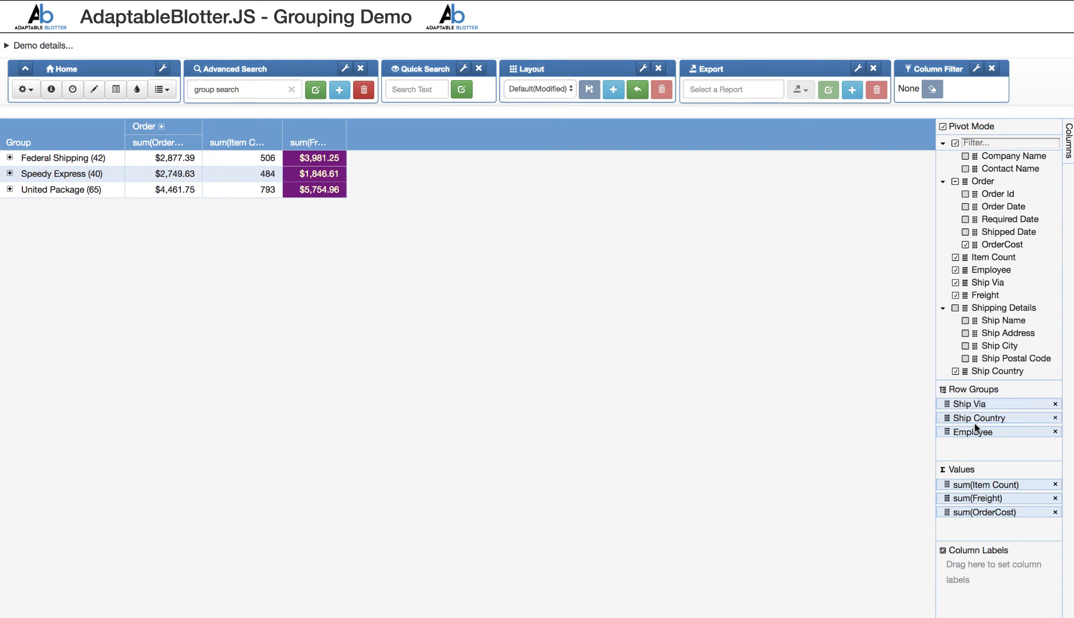
- Expand the Speedy Express group and its France and Spain subgroups to view the employee sums
click(10, 174)
click(24, 205)
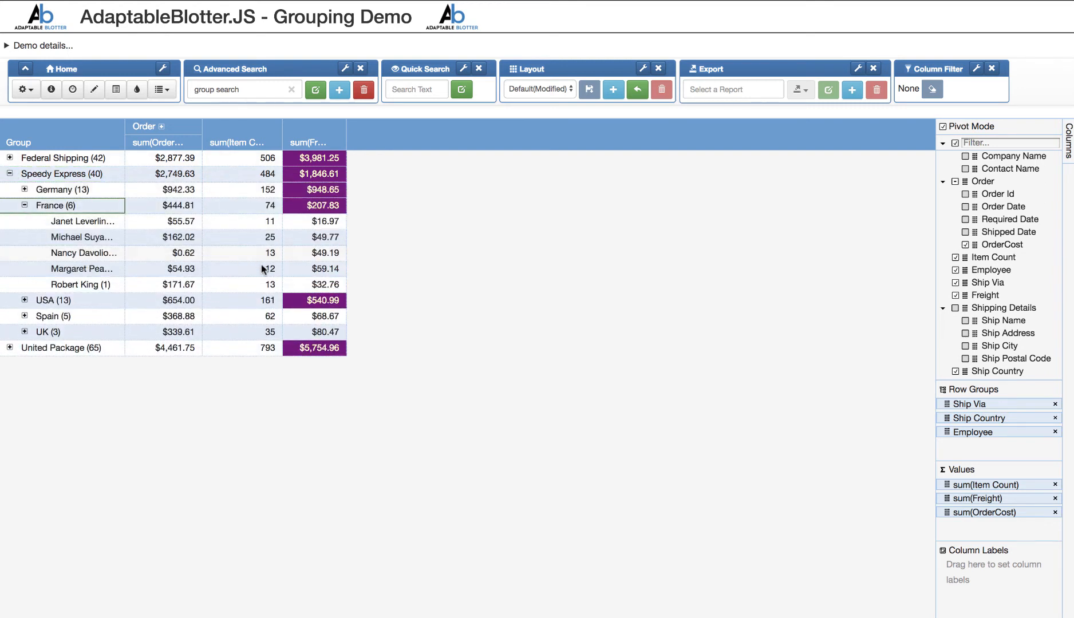
click(25, 316)
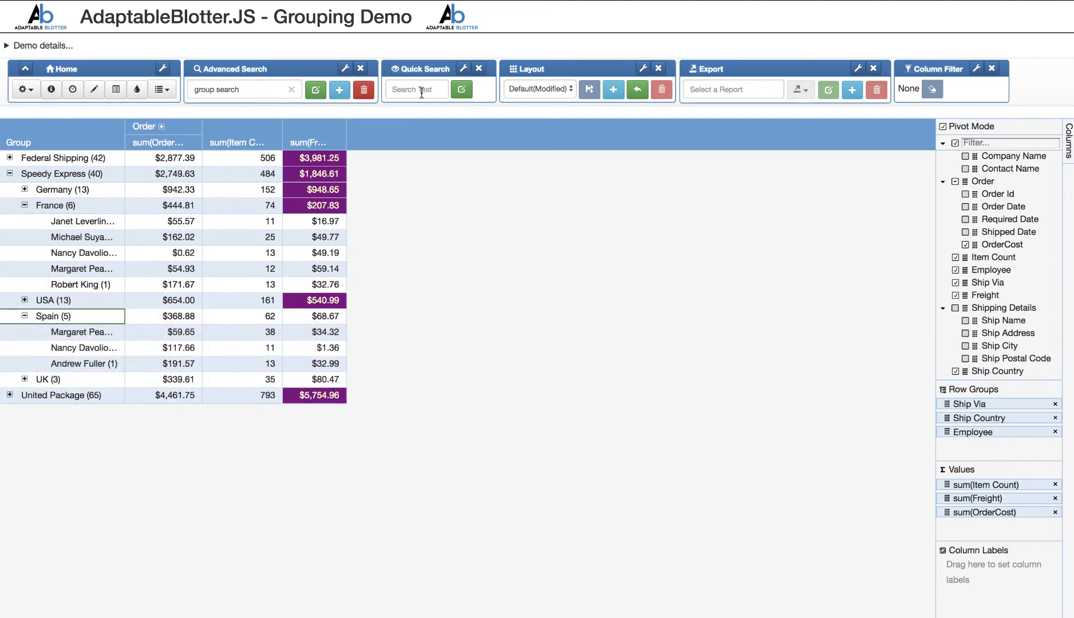
- Replace the advanced search with a quick search for "at" and expand Sweden under Speedy Express
click(292, 90)
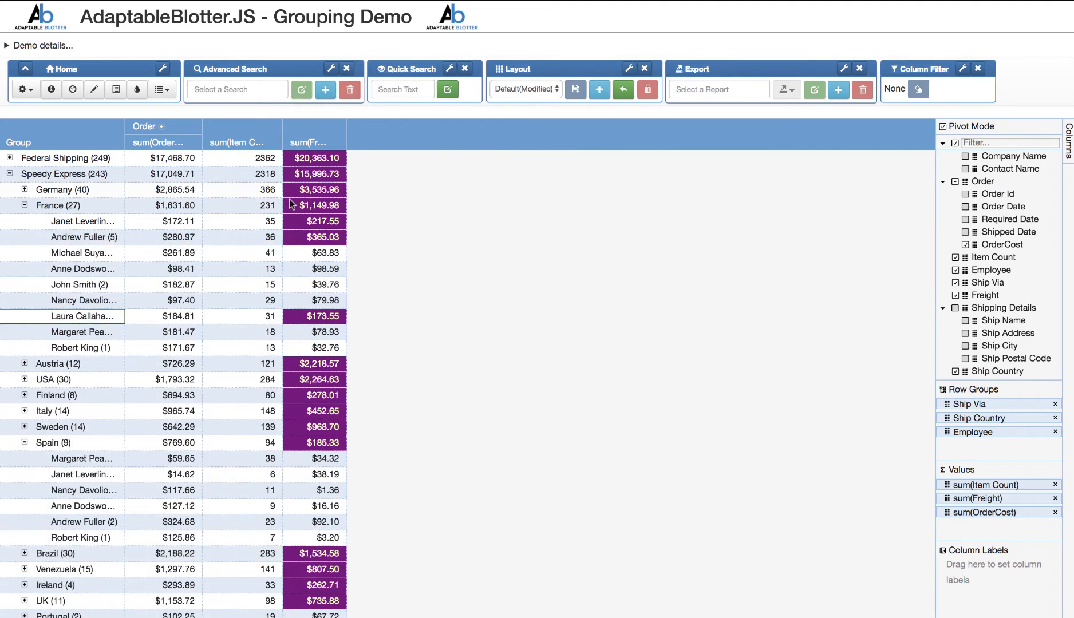
click(421, 86)
text(at)
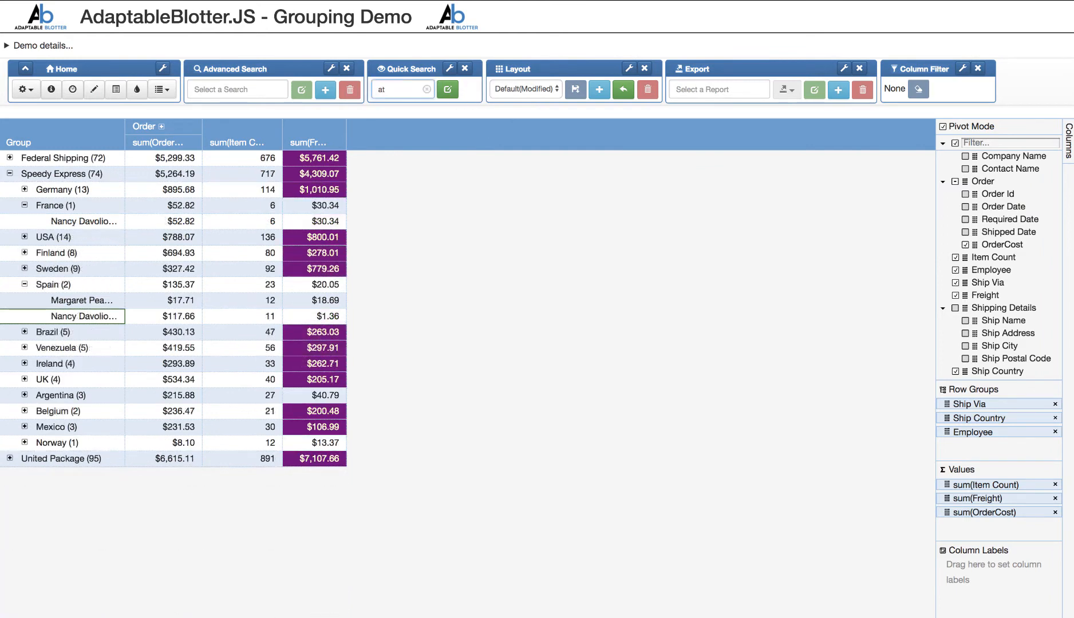
double_click(57, 268)
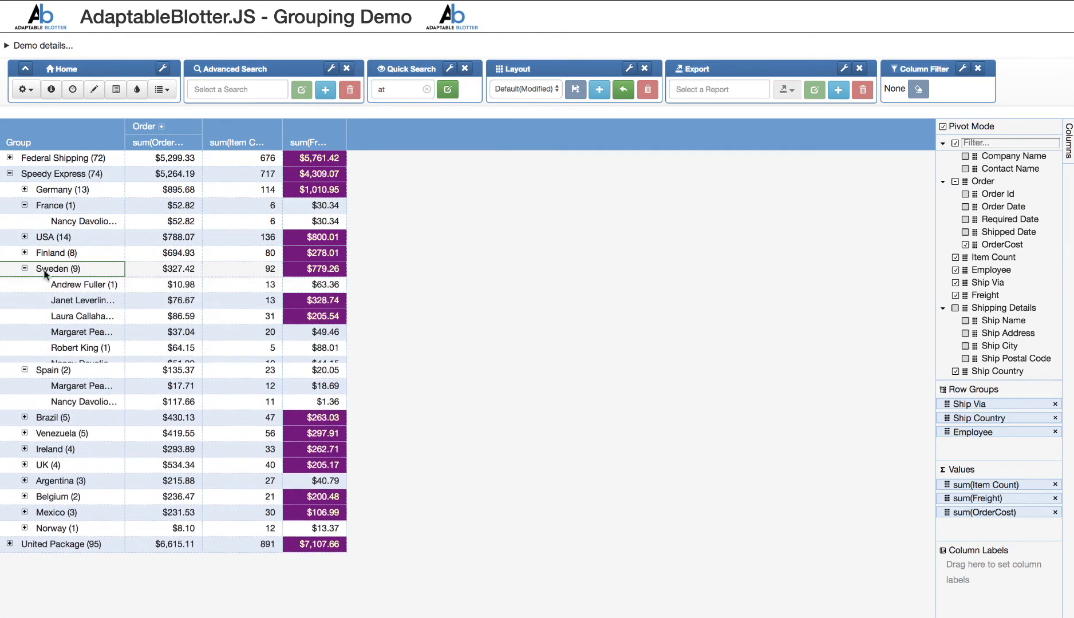
- Clear the quick search, then turn off Pivot Mode and hide the column settings
click(427, 89)
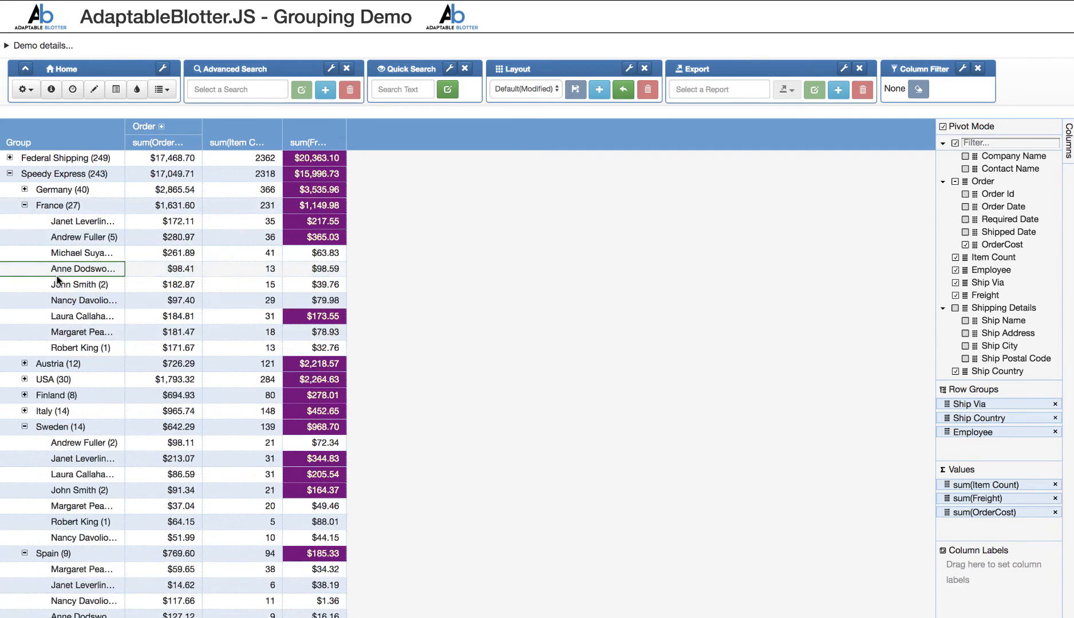
click(943, 127)
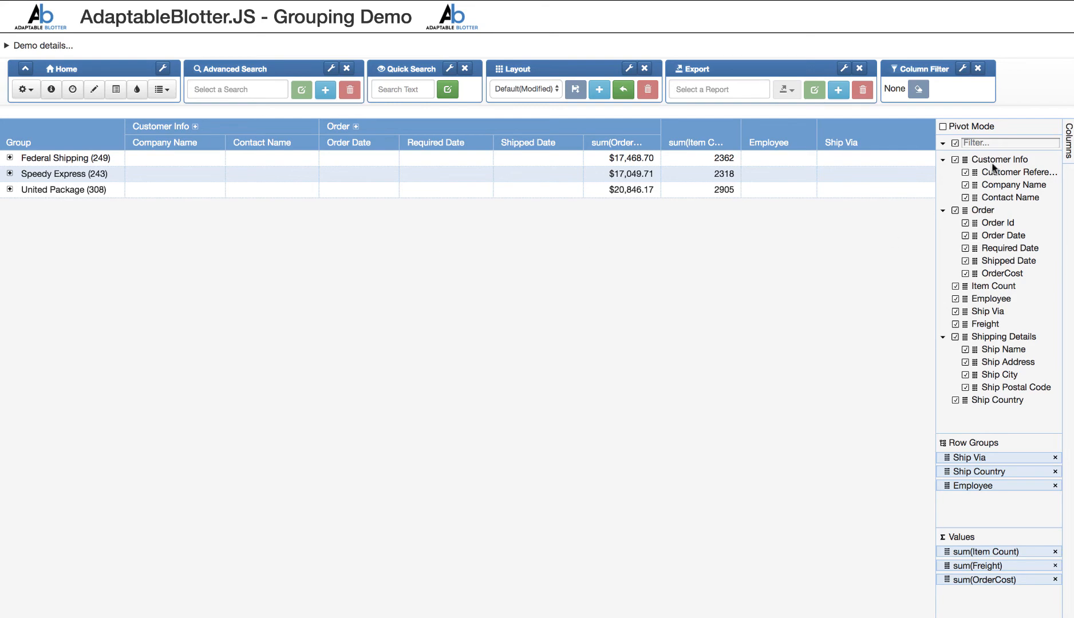
click(1067, 150)
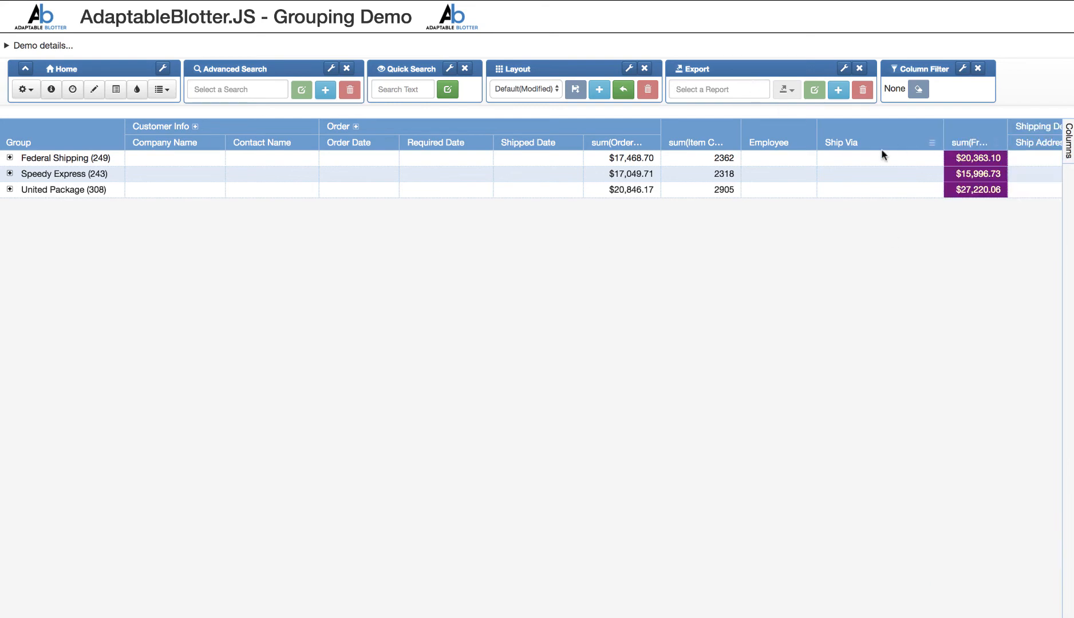
- Expand the Speedy Express group, and open and close the Customer Info column group
click(10, 174)
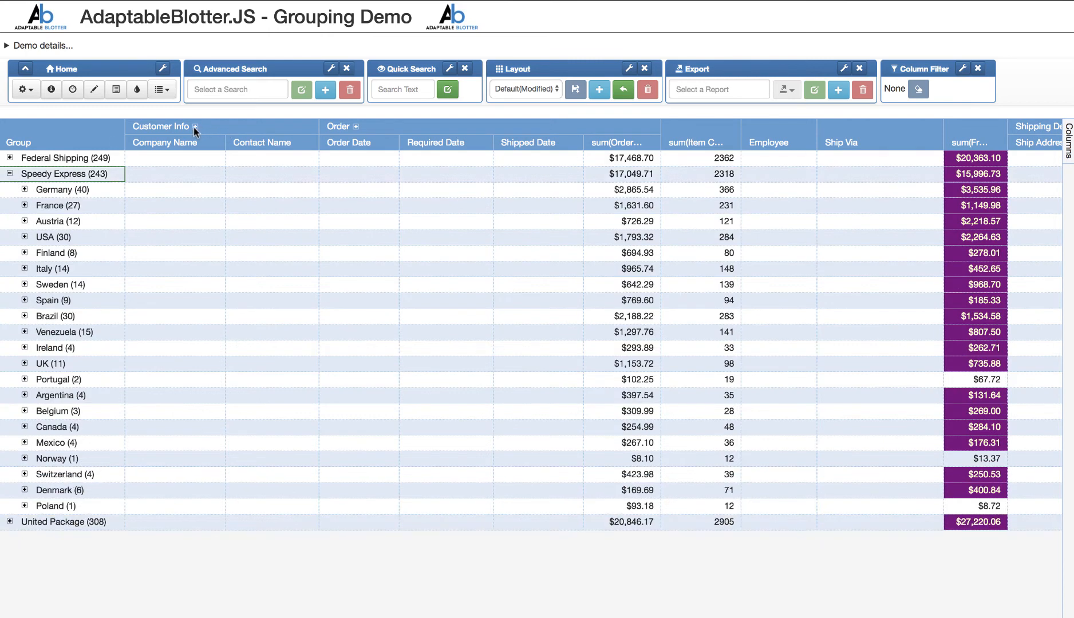
click(195, 127)
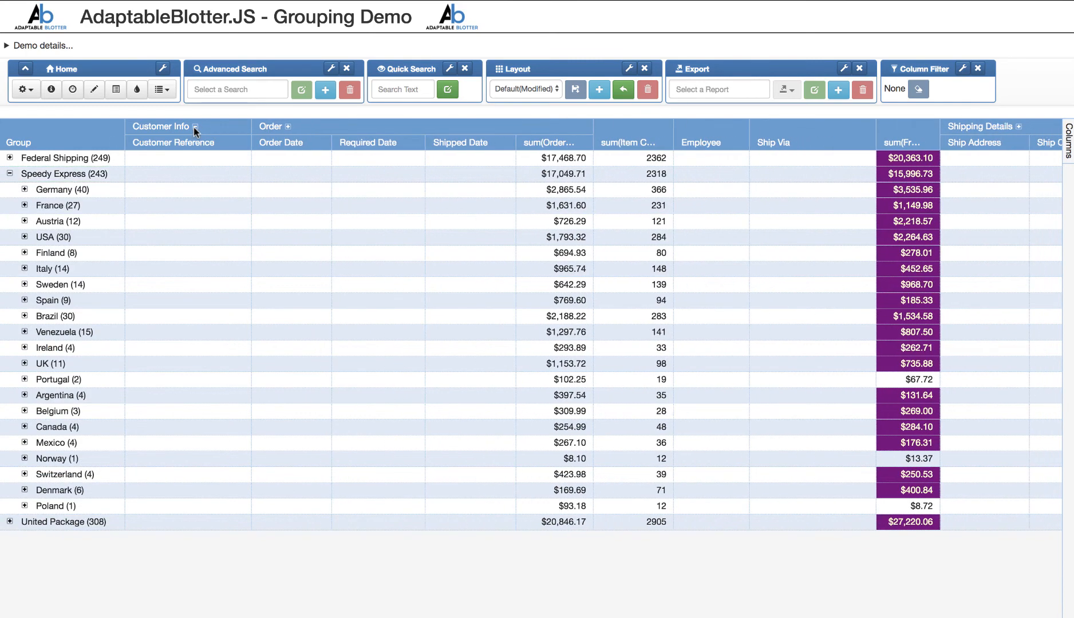
click(195, 127)
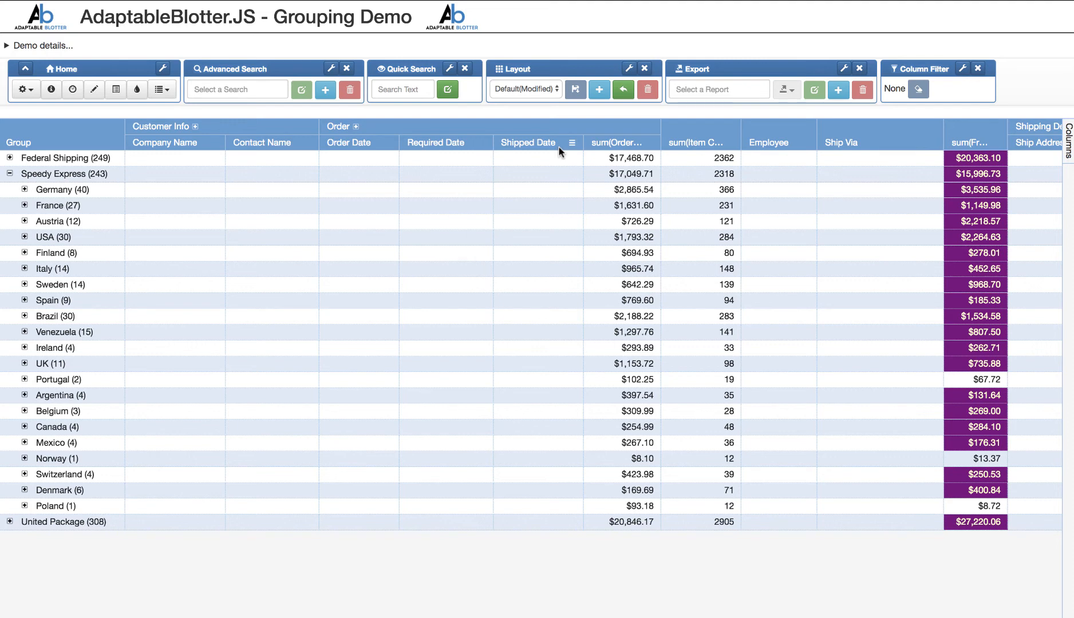
- Move Shipped Date after the OrderCost sum, and use Column Chooser to place Order Date between OrderCost and Shipped Date
drag(546, 145, 849, 132)
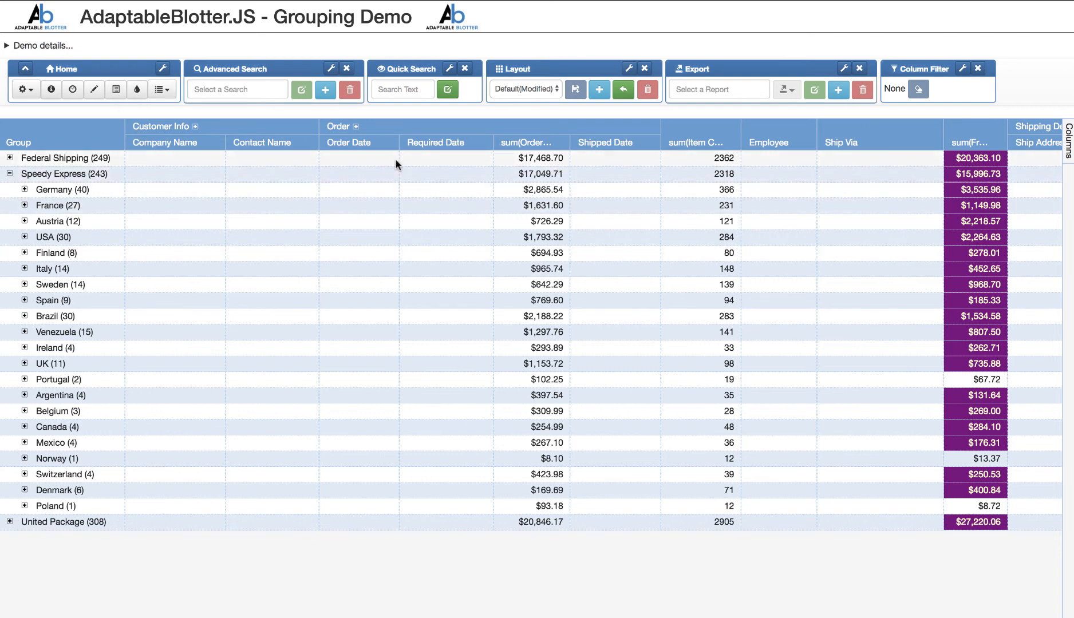
click(116, 92)
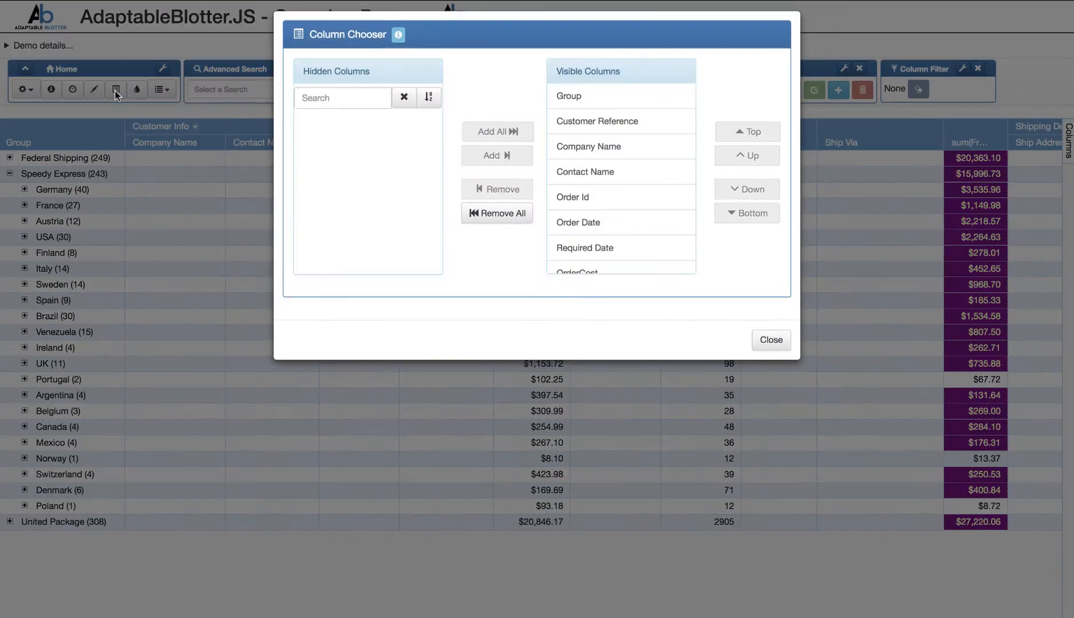
click(616, 234)
click(753, 199)
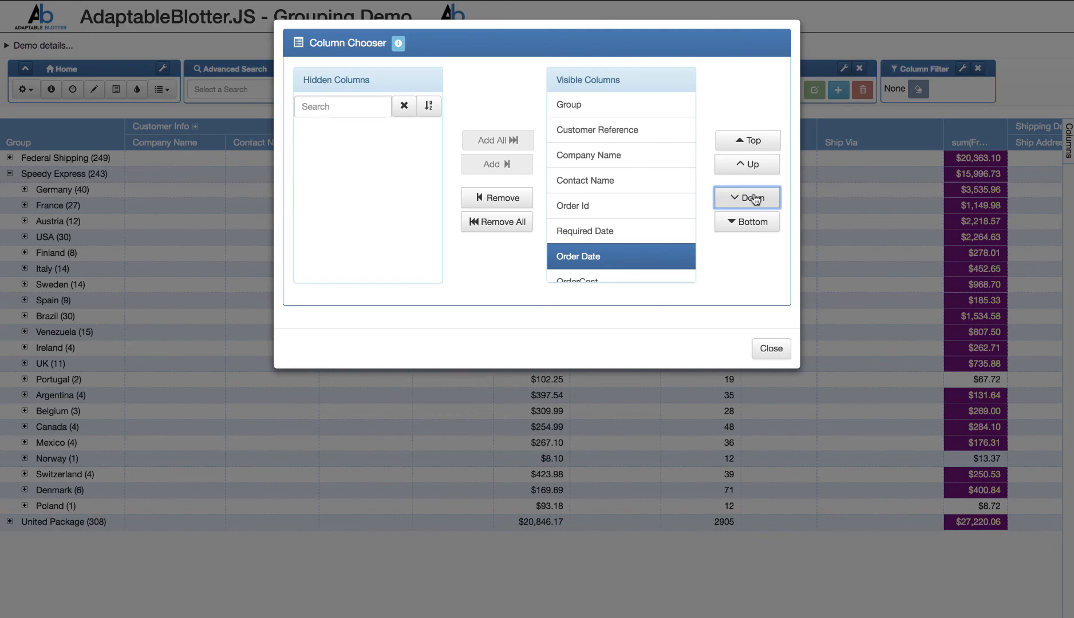
click(754, 198)
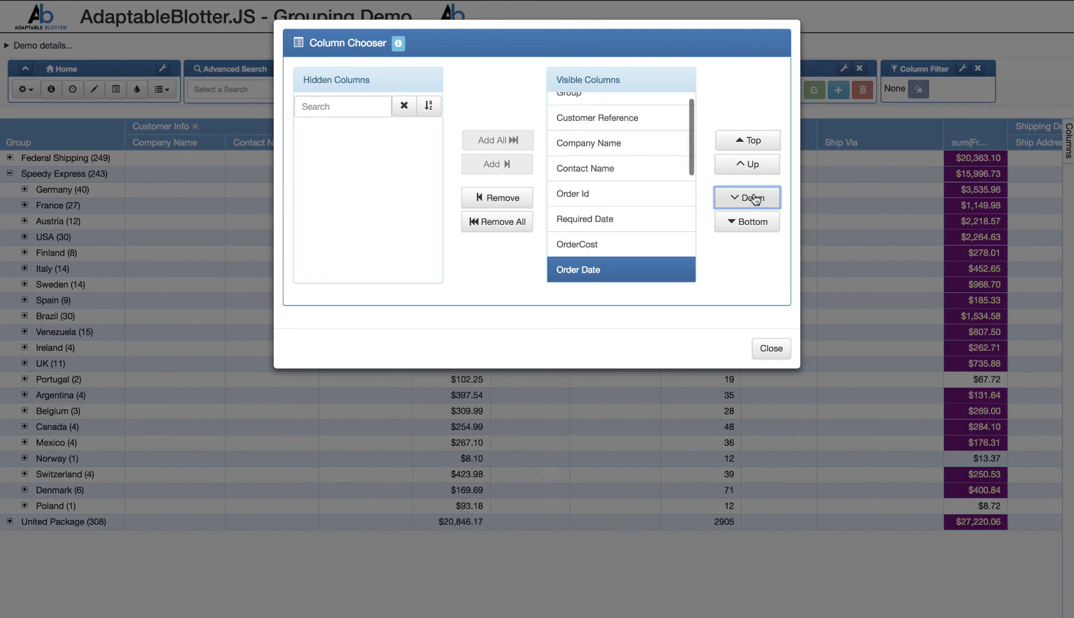
click(771, 348)
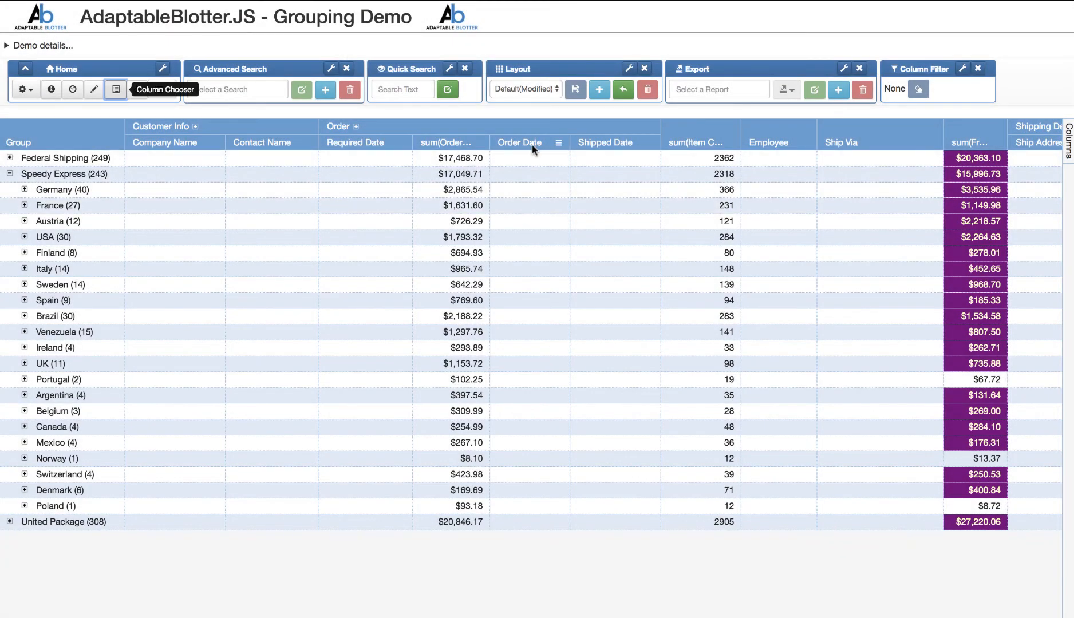
- Use Column Chooser to move Item Count away from the Order columns and Contact Name ahead of Company Name
click(115, 90)
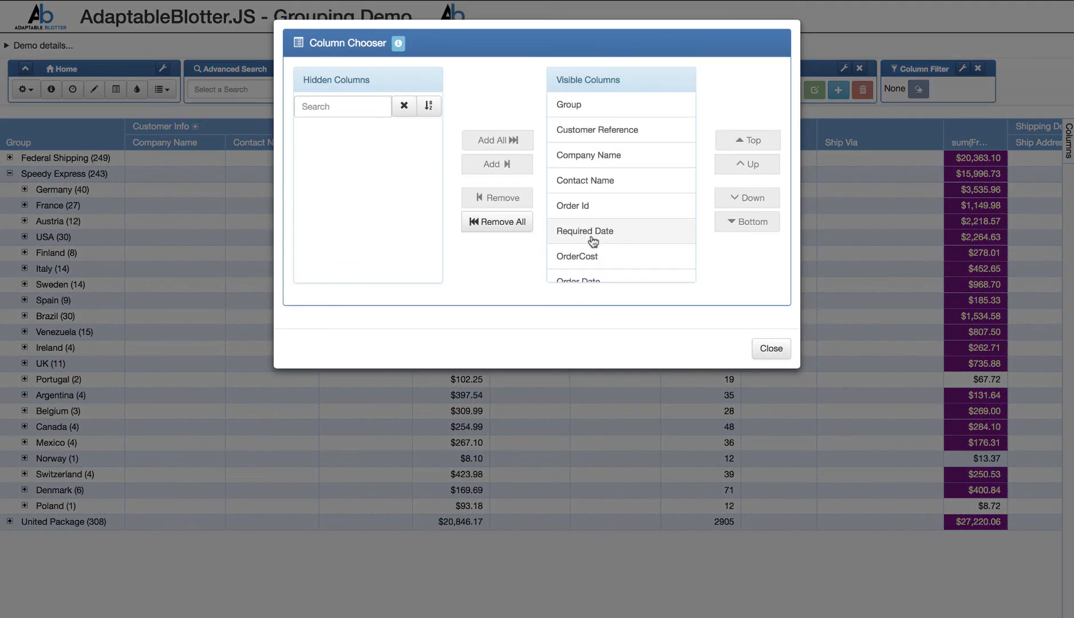
scroll(590, 240, down, 2)
click(590, 215)
click(755, 225)
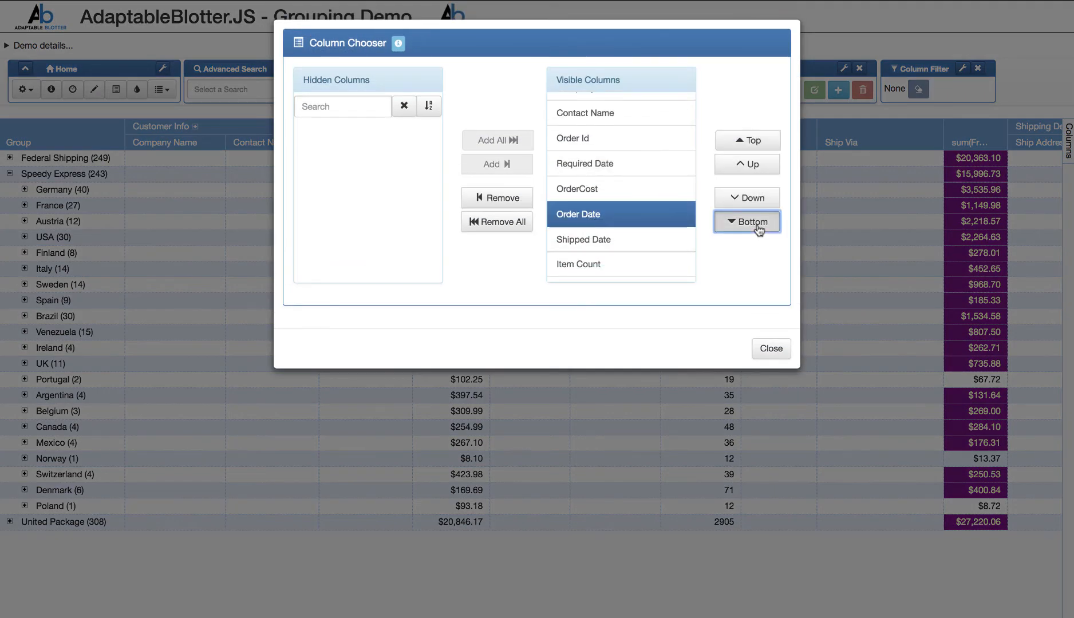
click(632, 244)
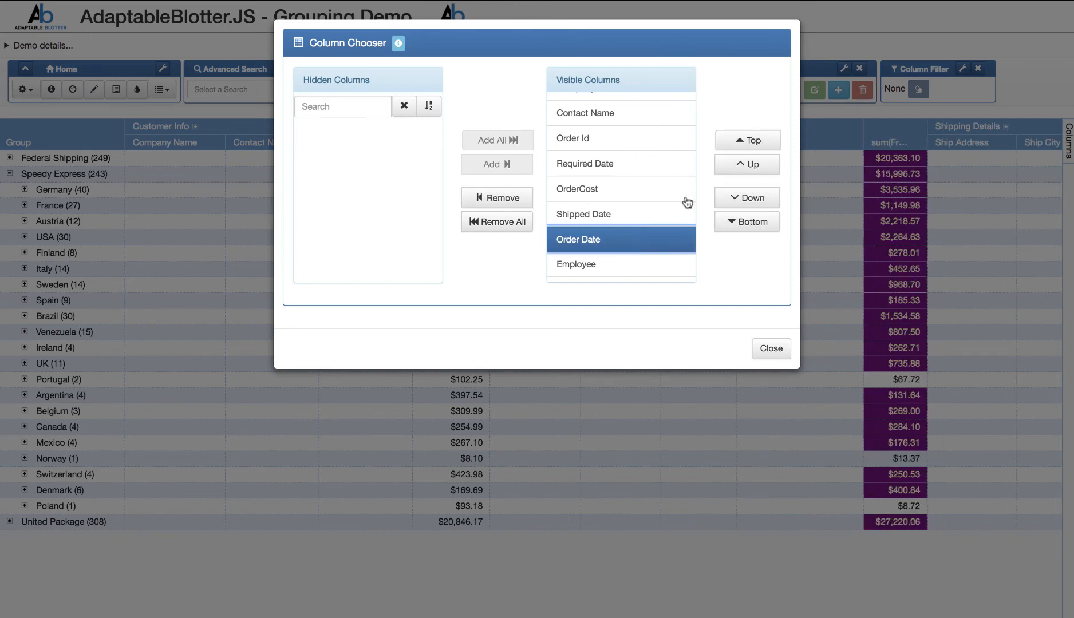
click(761, 139)
scroll(605, 252, down, 1)
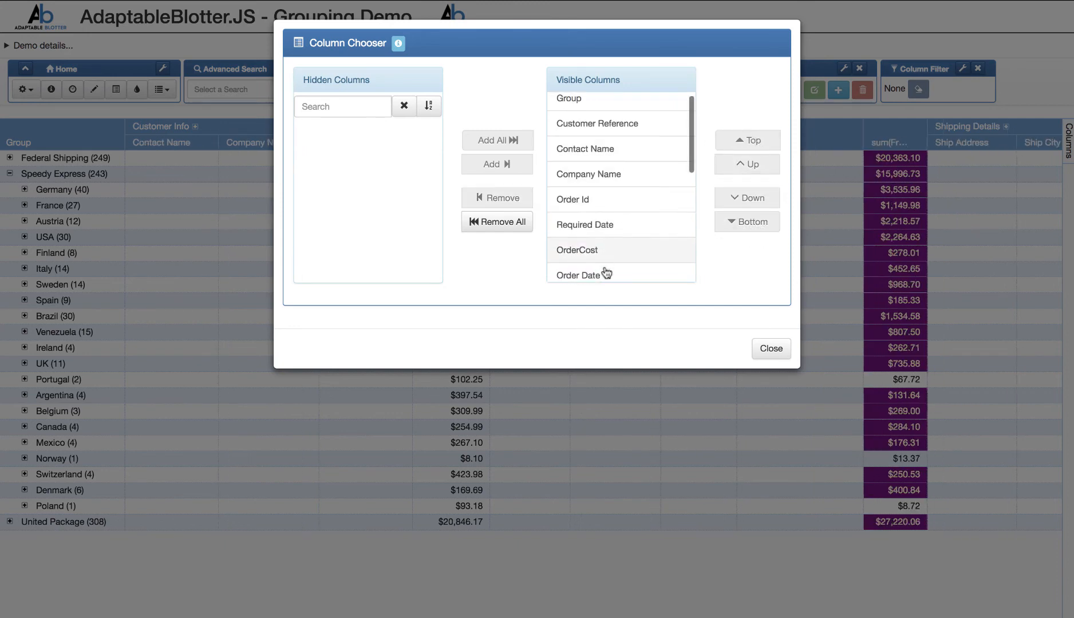
click(773, 351)
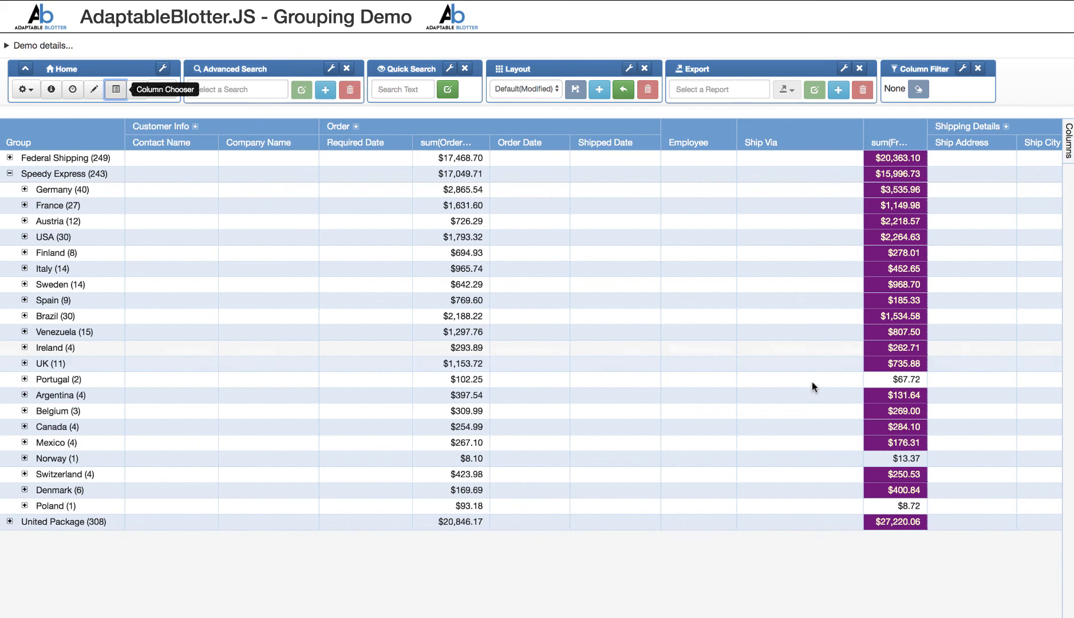
click(365, 351)
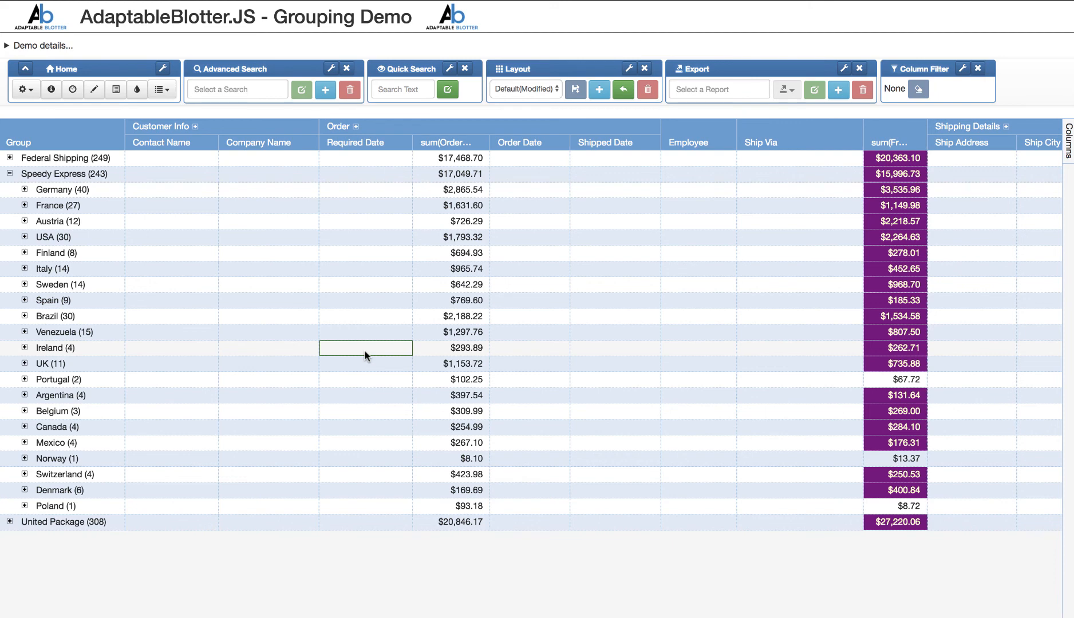